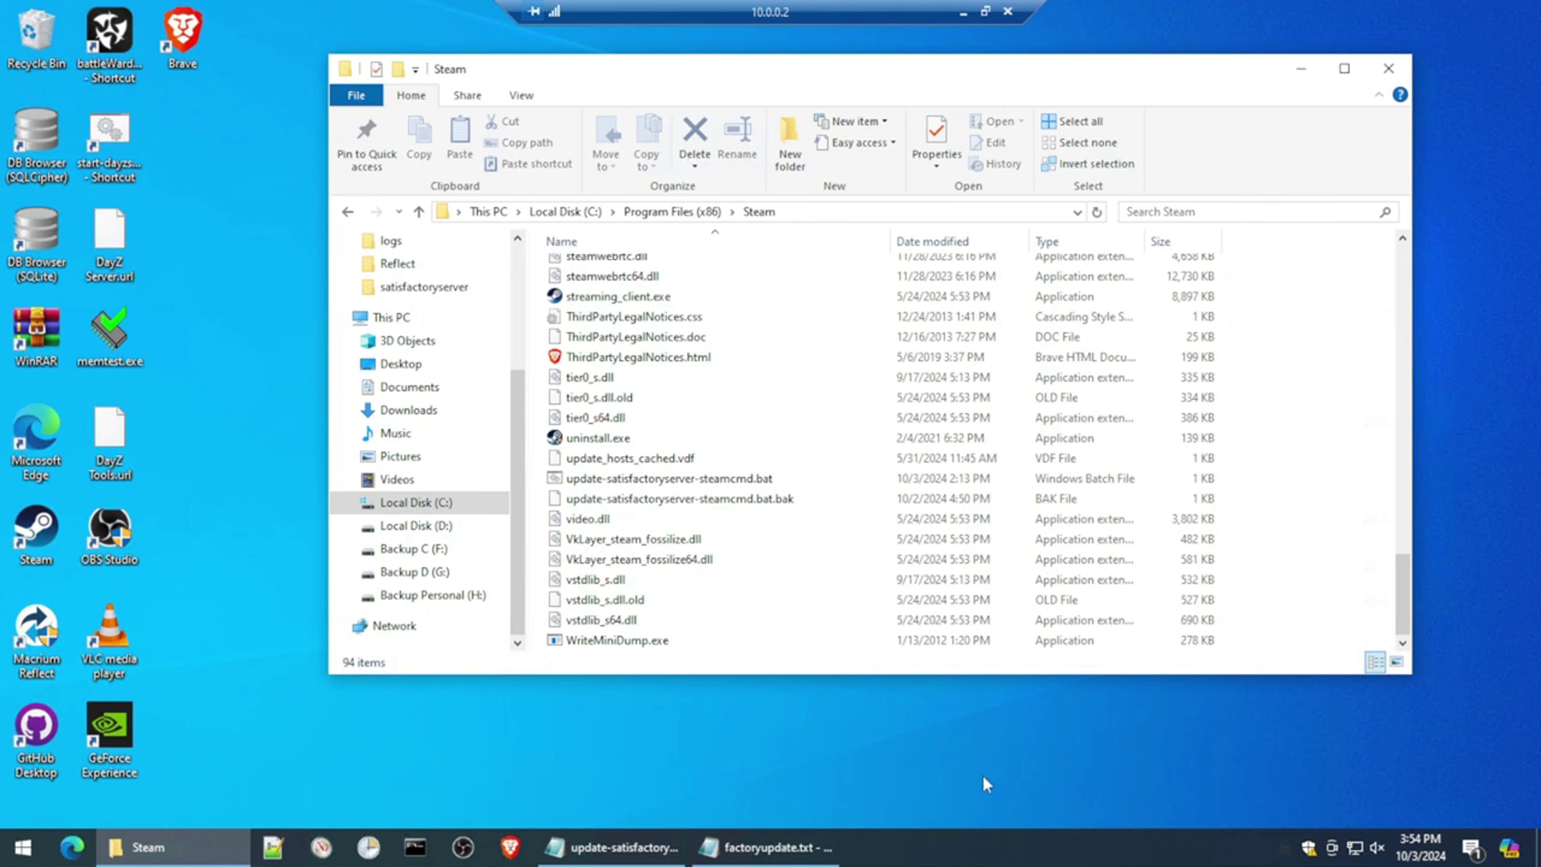
Step: Open the Steam folder inside Program Files (x86) on Local Disk (C:)
left_click(414, 503)
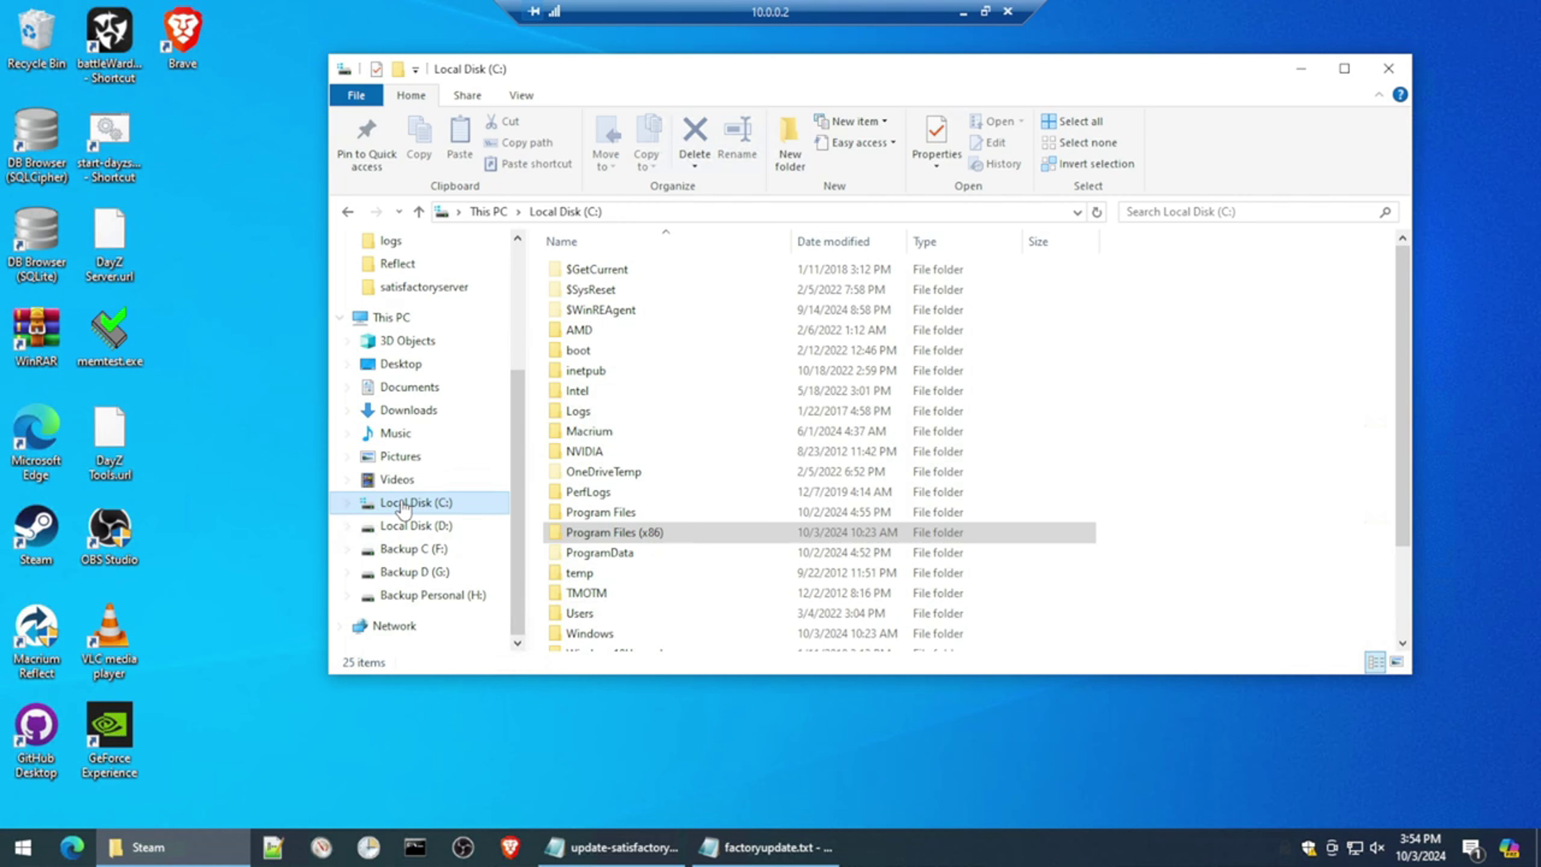
double_click(626, 540)
double_click(581, 512)
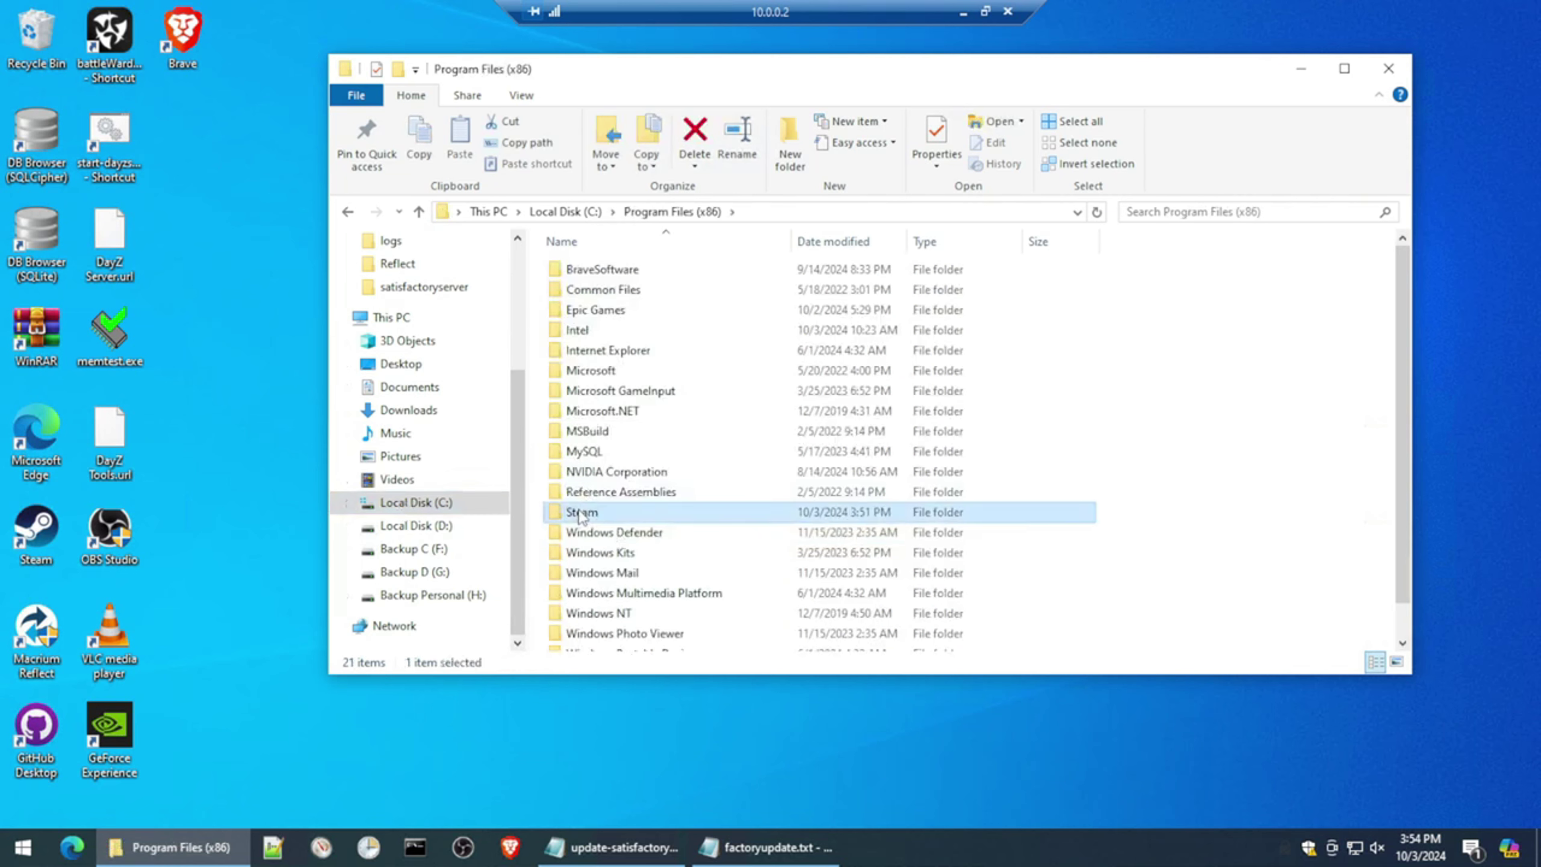
Step: Create a new text document named factoryupdatefile.txt in the Steam folder
left_click_drag(1407, 282, 1402, 461)
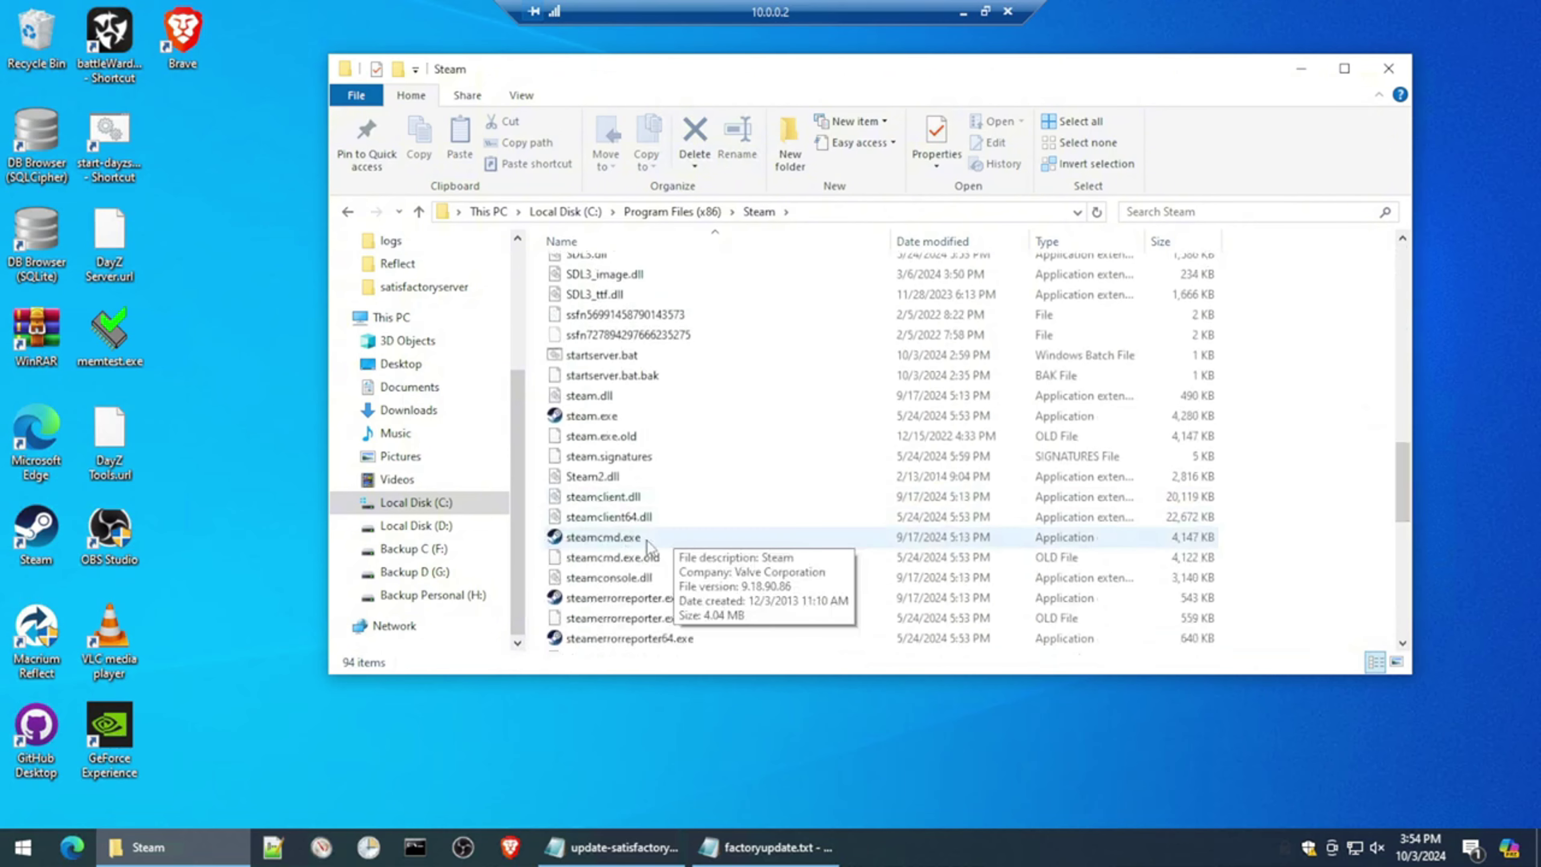
right_click(1305, 537)
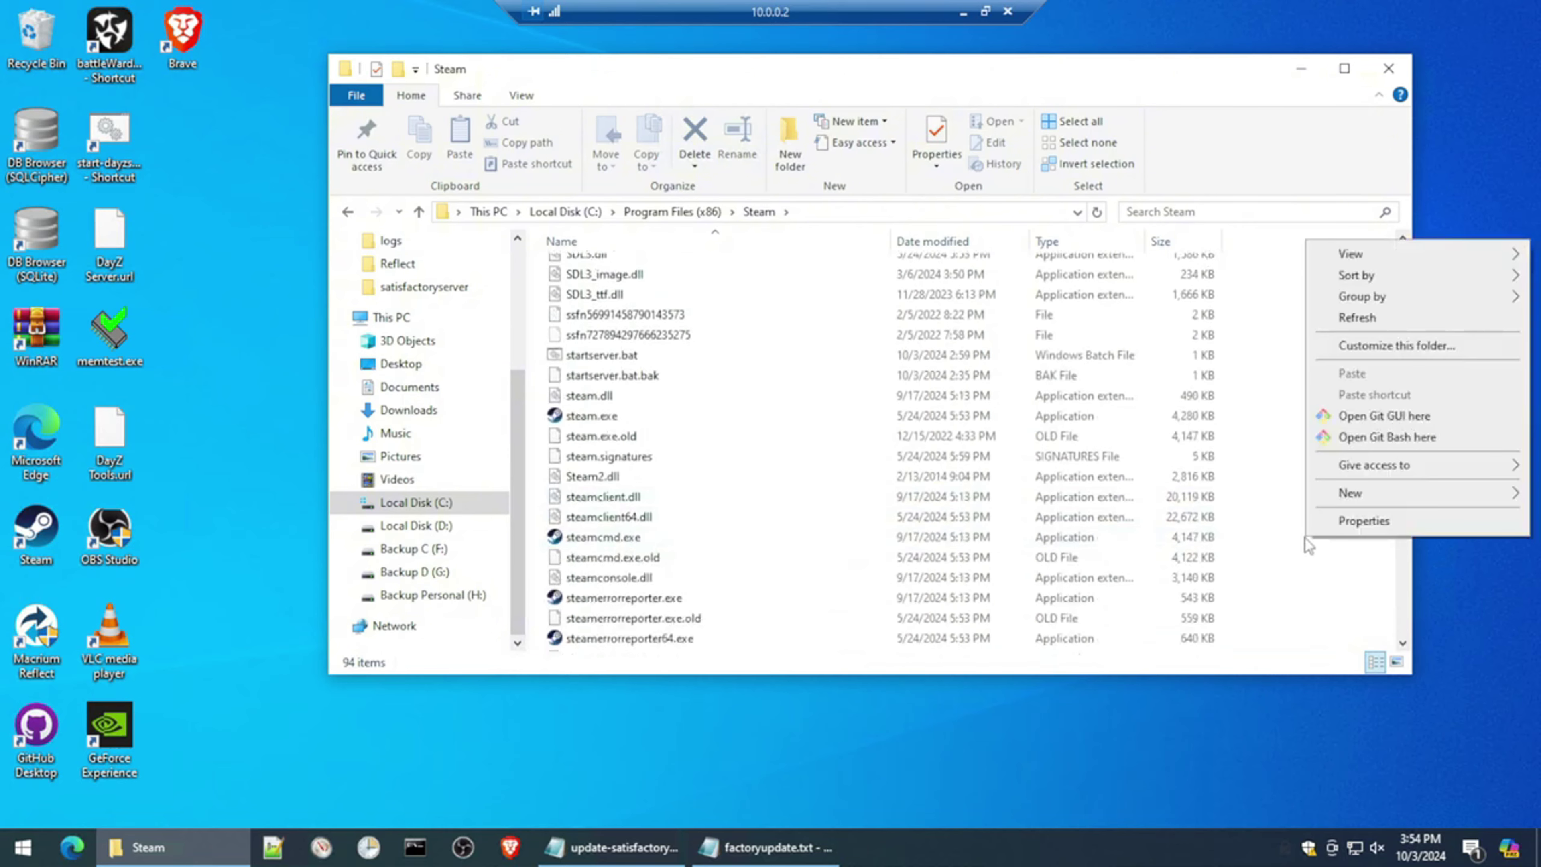
mouse_move(1365, 493)
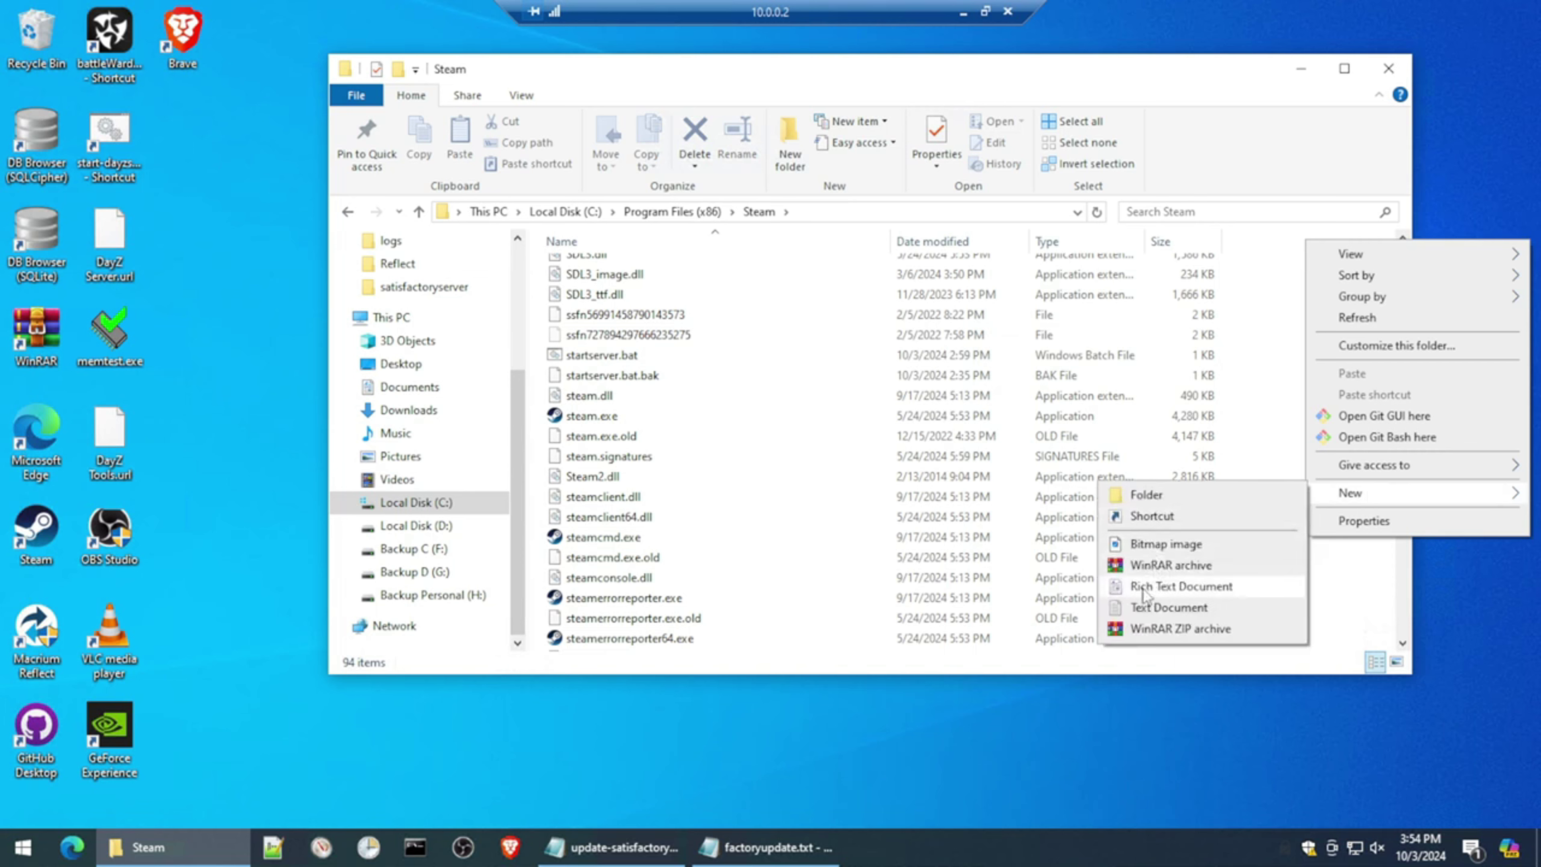
left_click(1135, 609)
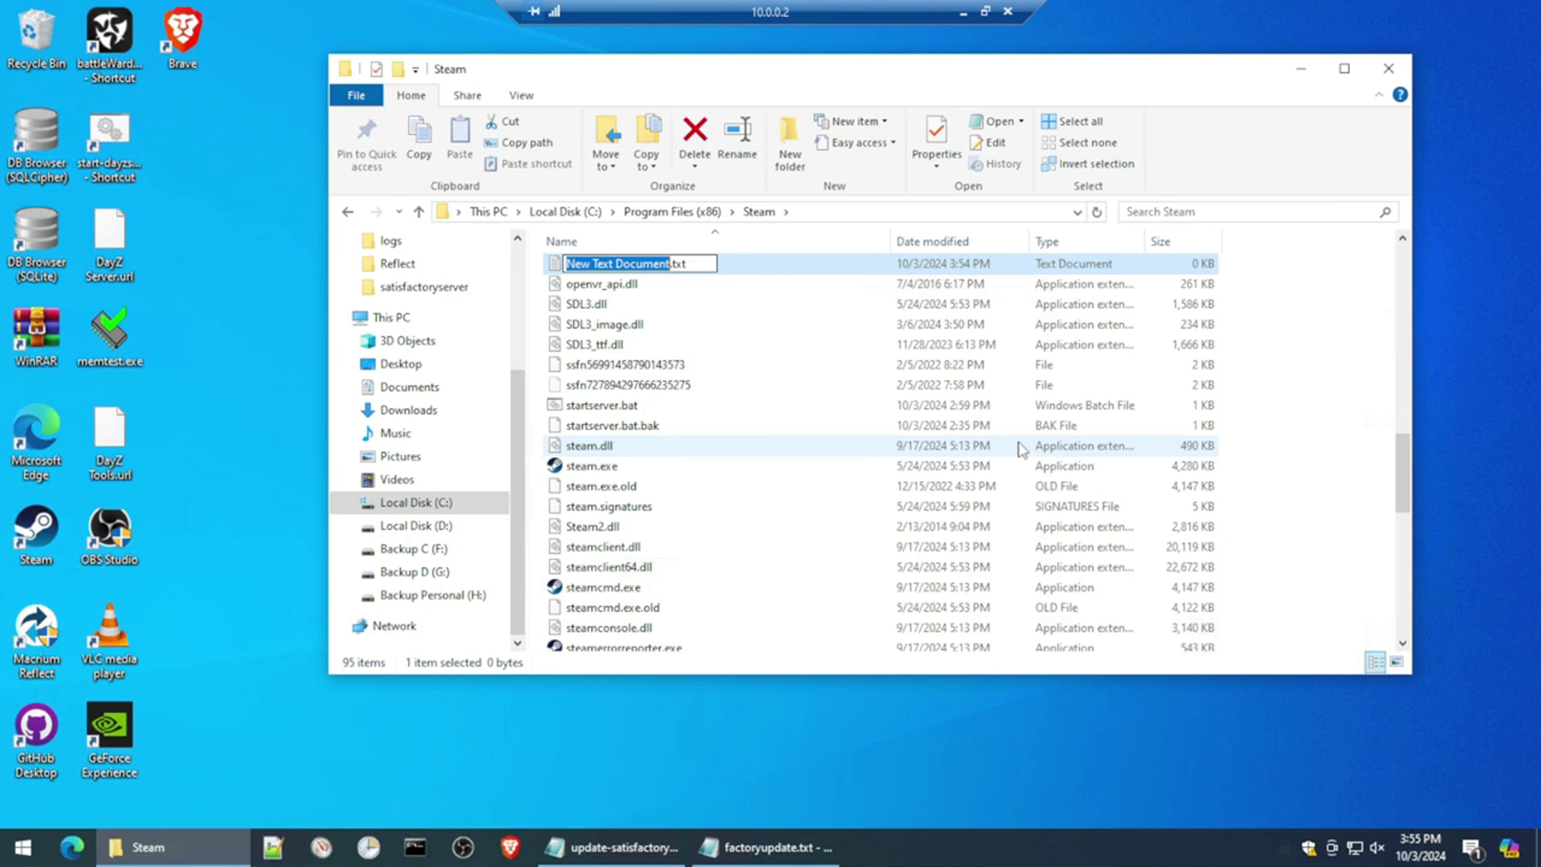
type("factory")
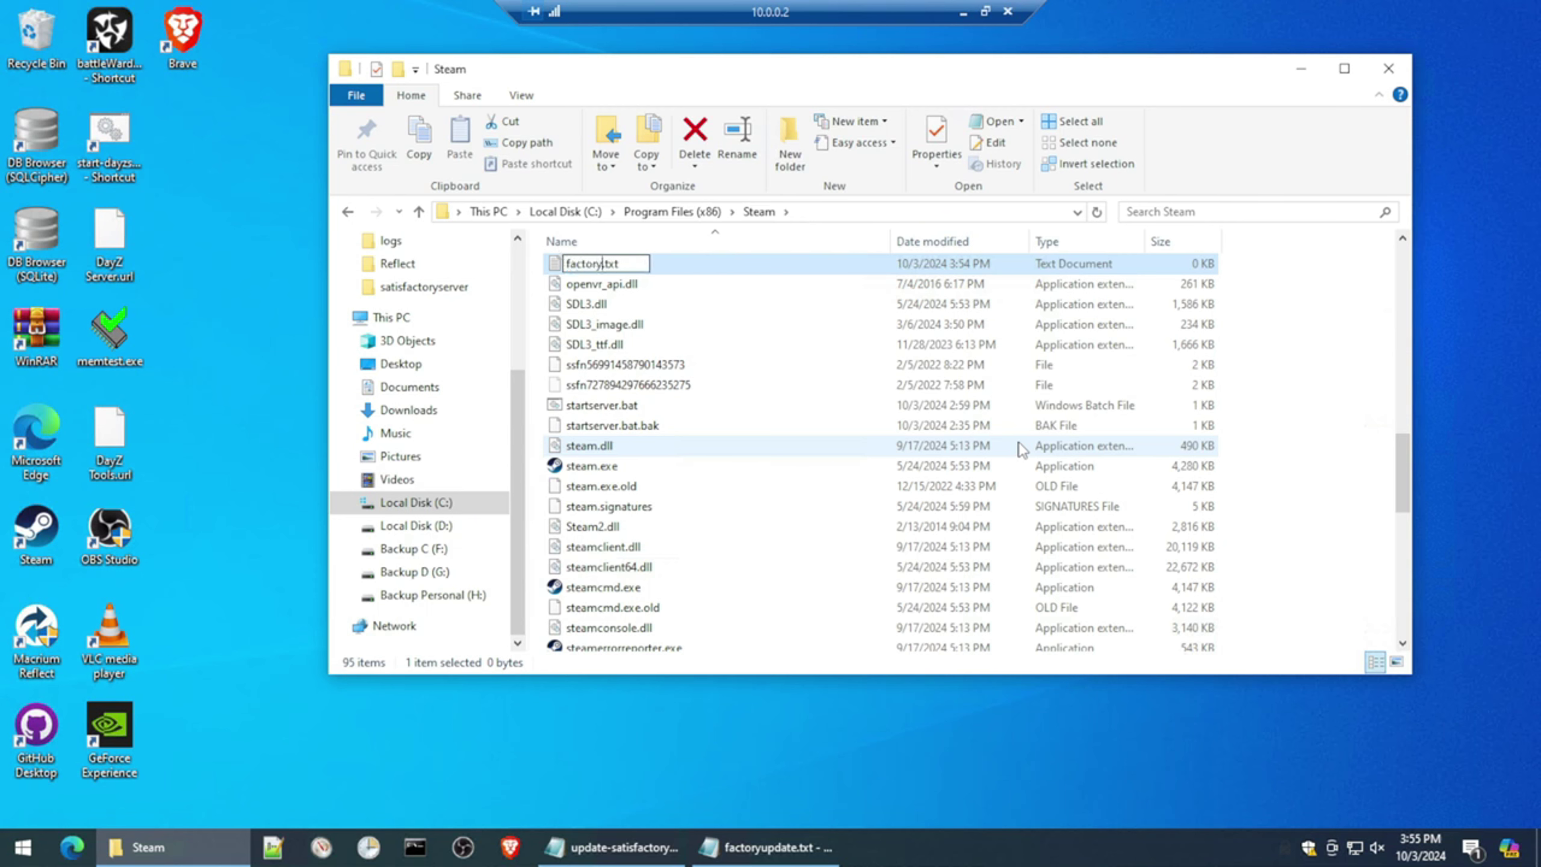
type("updatefile")
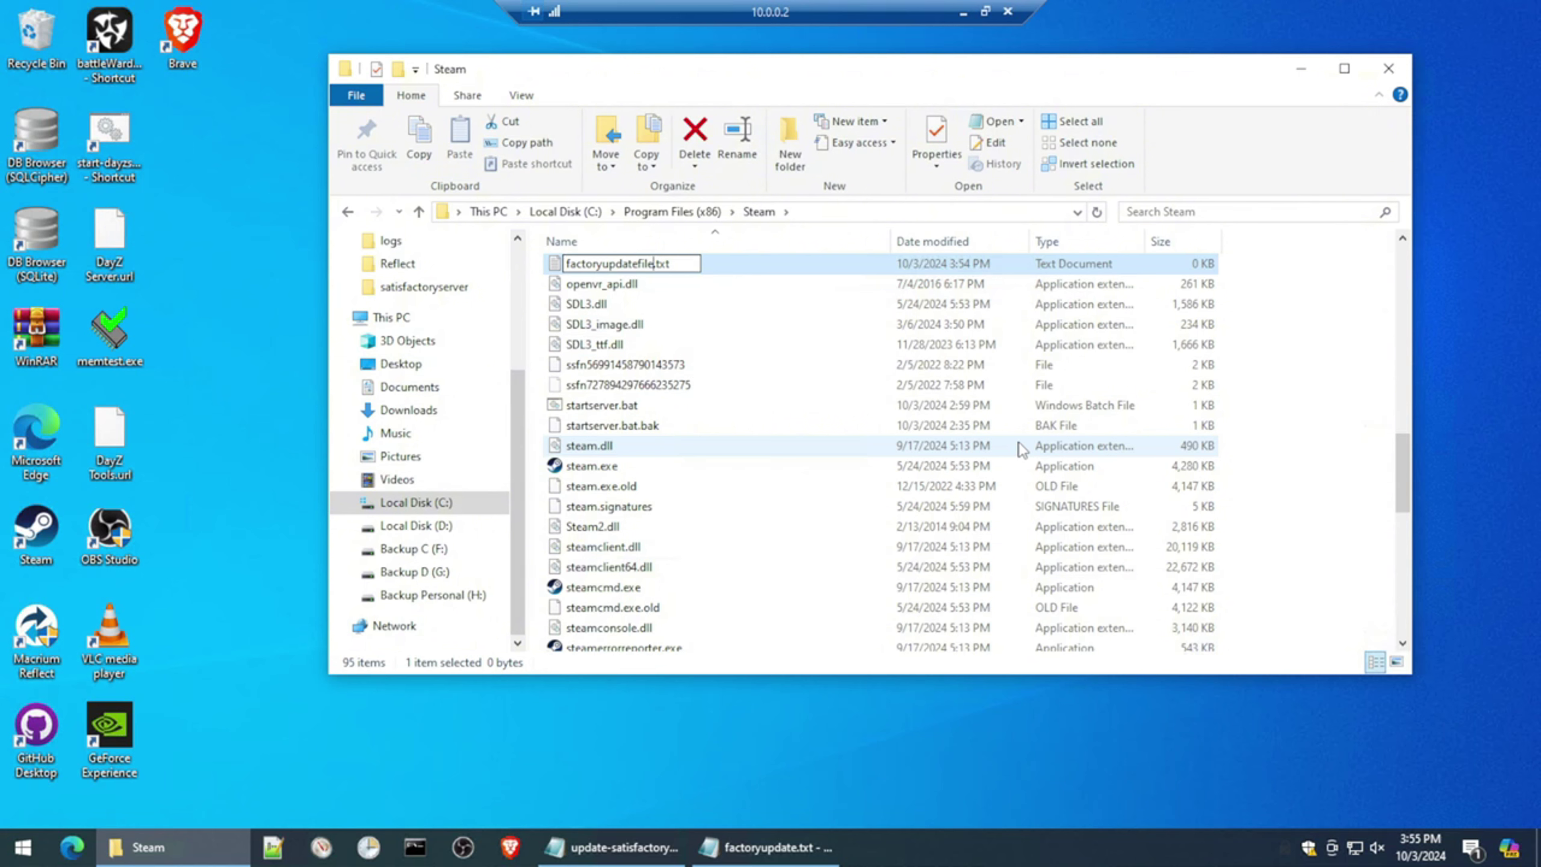
key("Return")
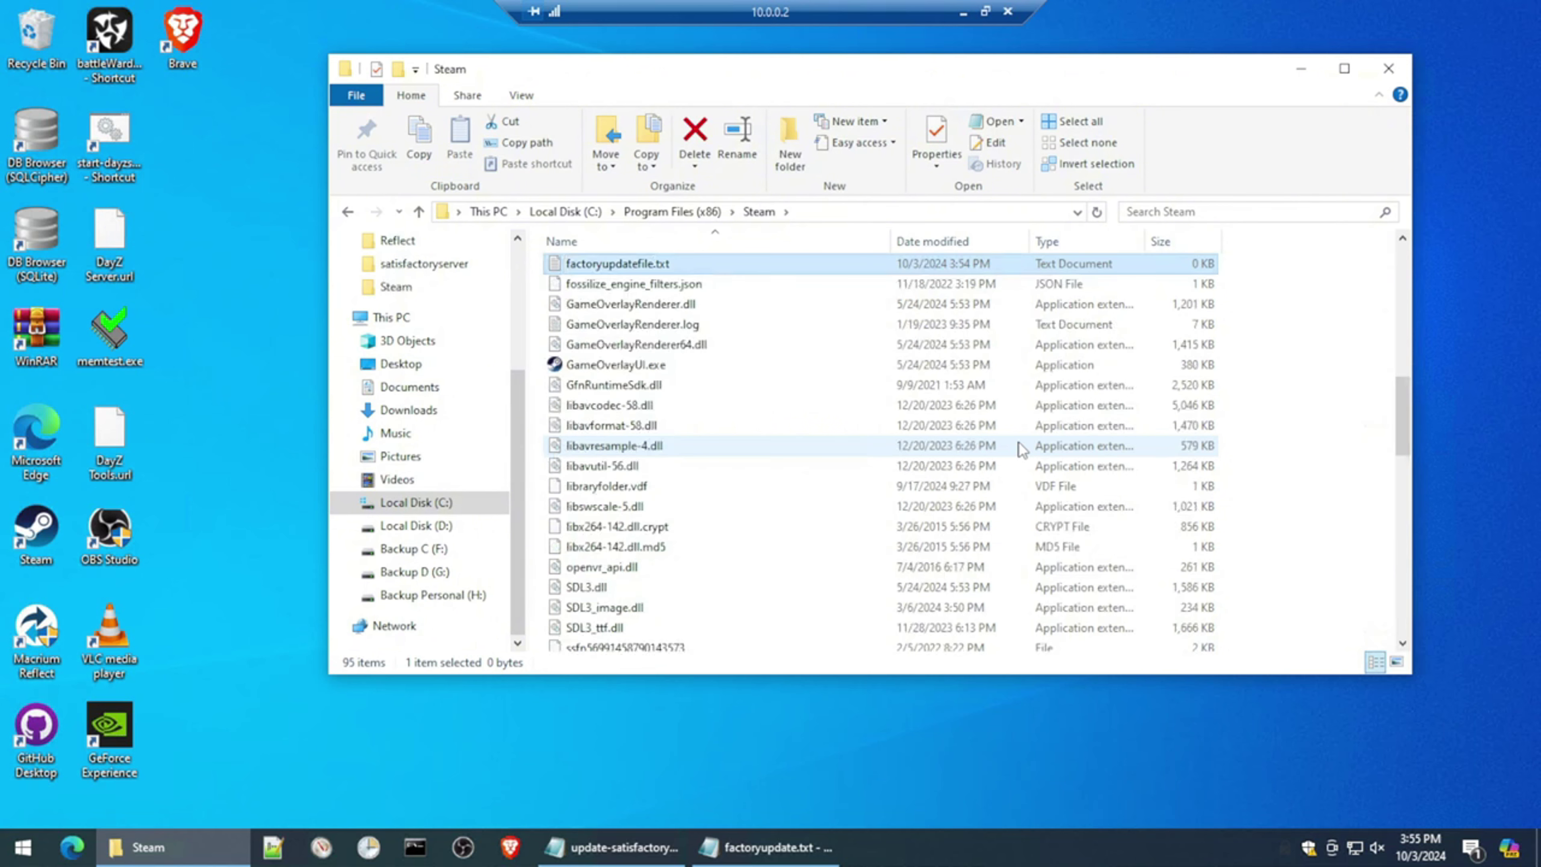
right_click(631, 263)
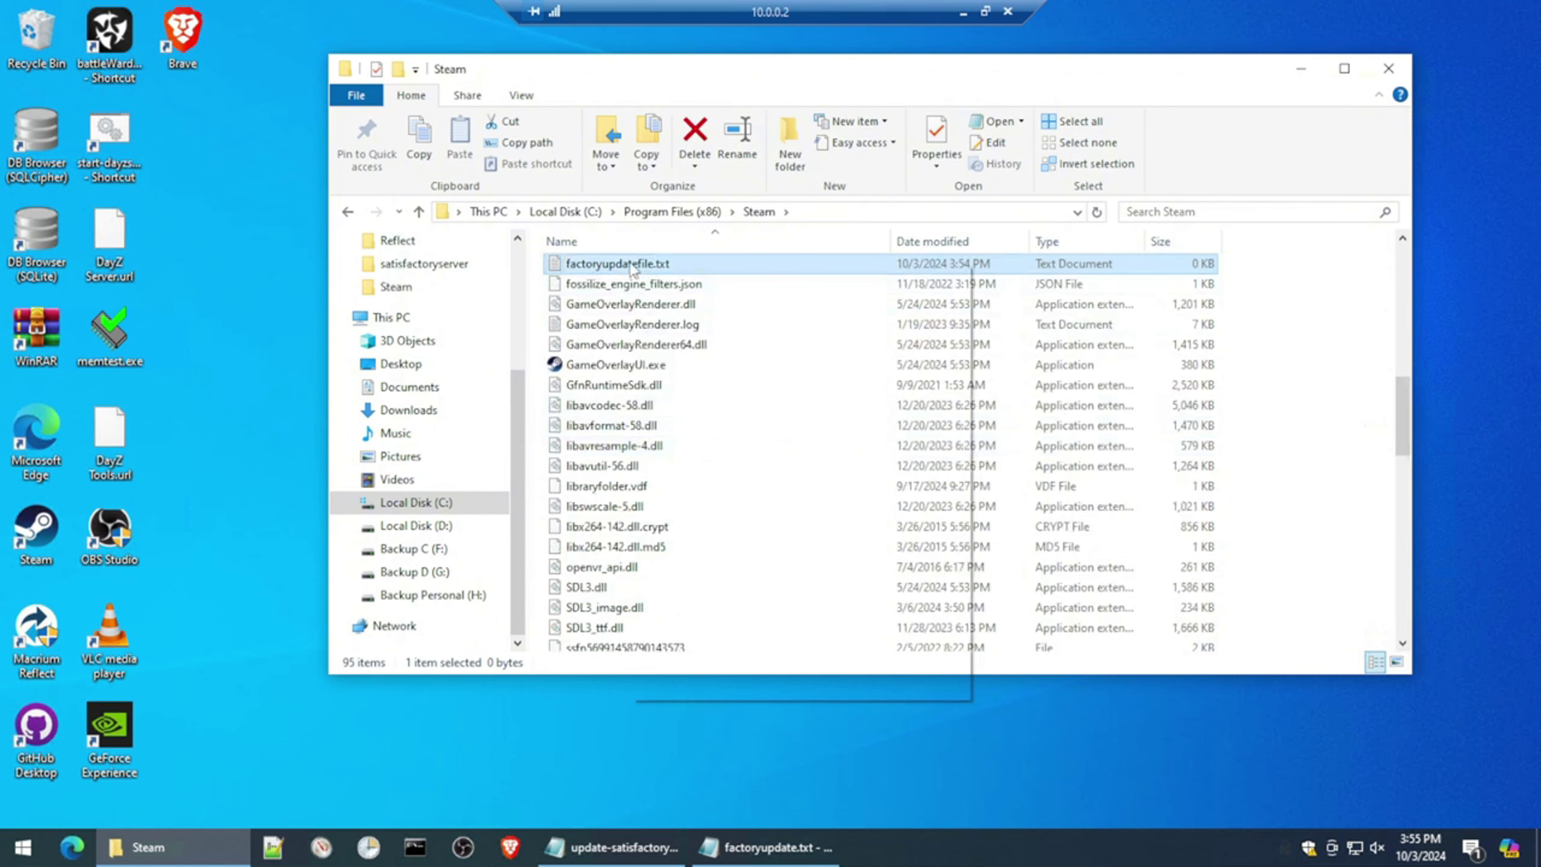
left_click(676, 319)
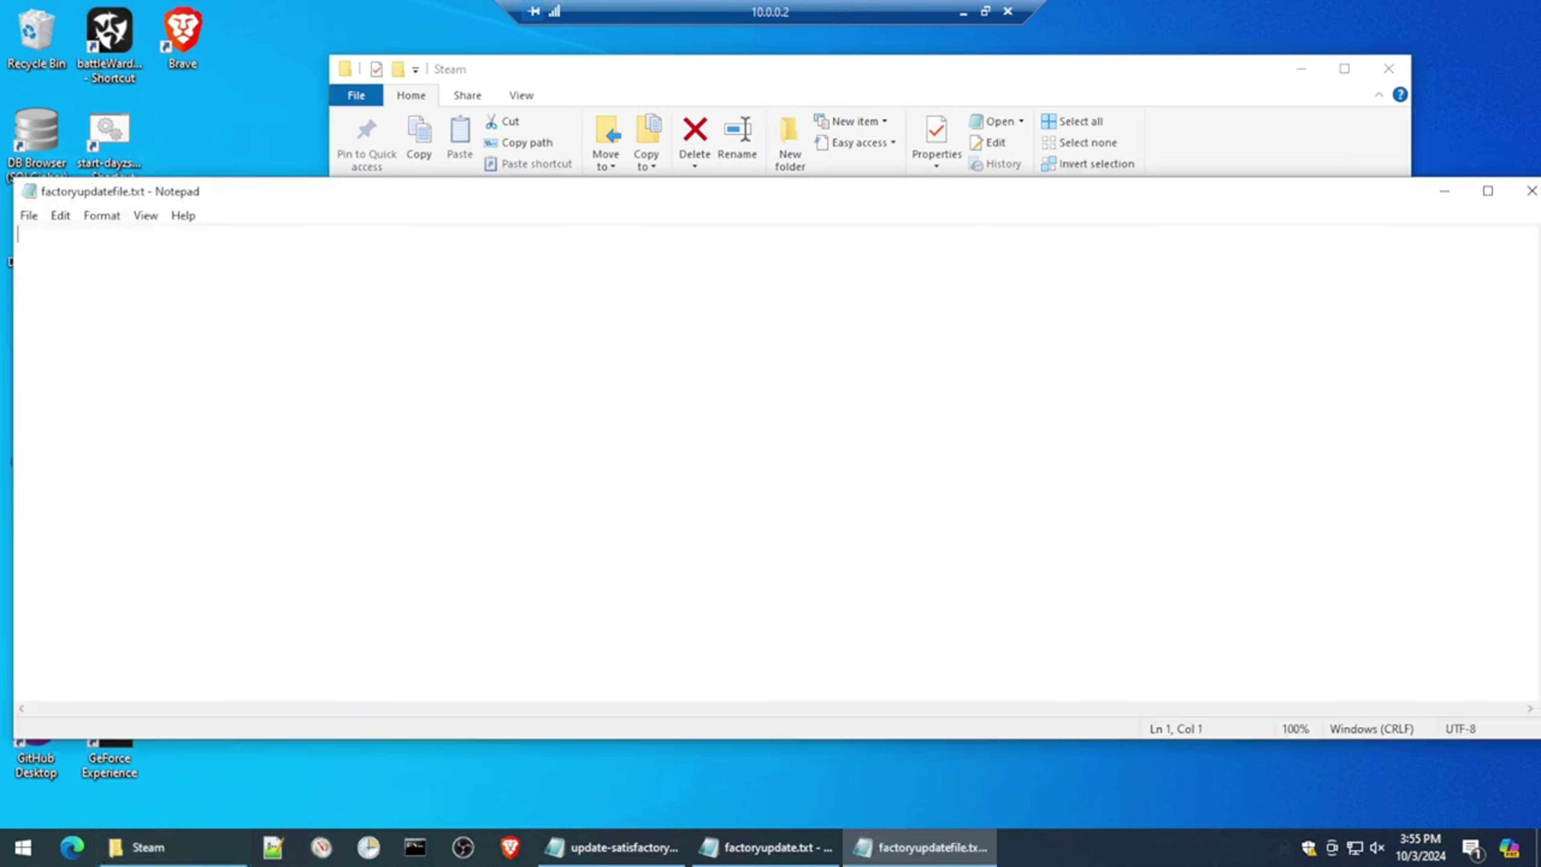
key("ctrl+v")
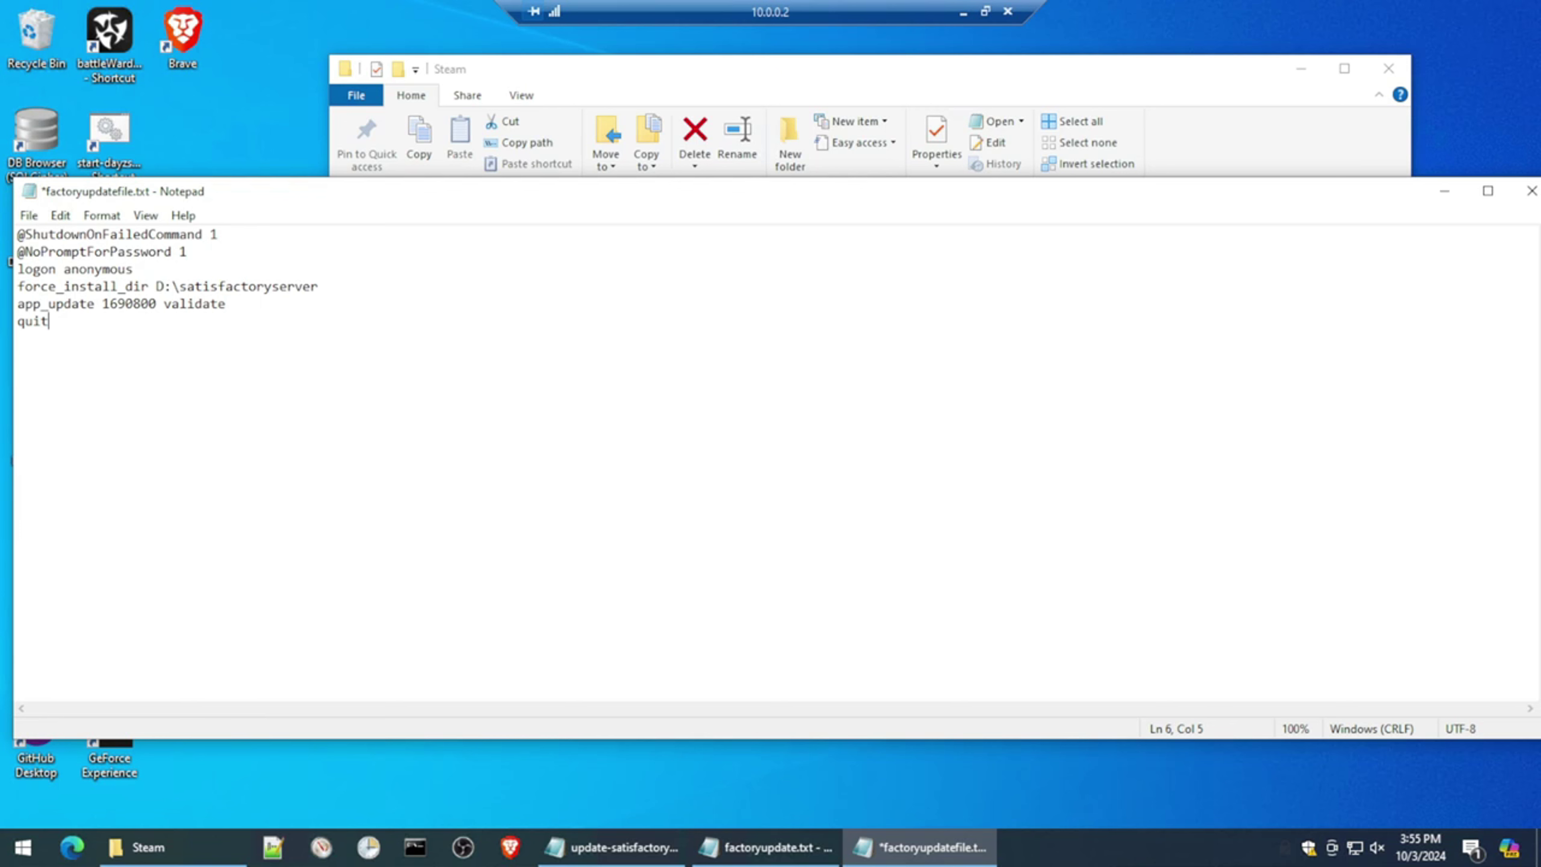
Step: Examine the force_install_dir path and the validate option in the update script
left_click_drag(319, 286, 156, 286)
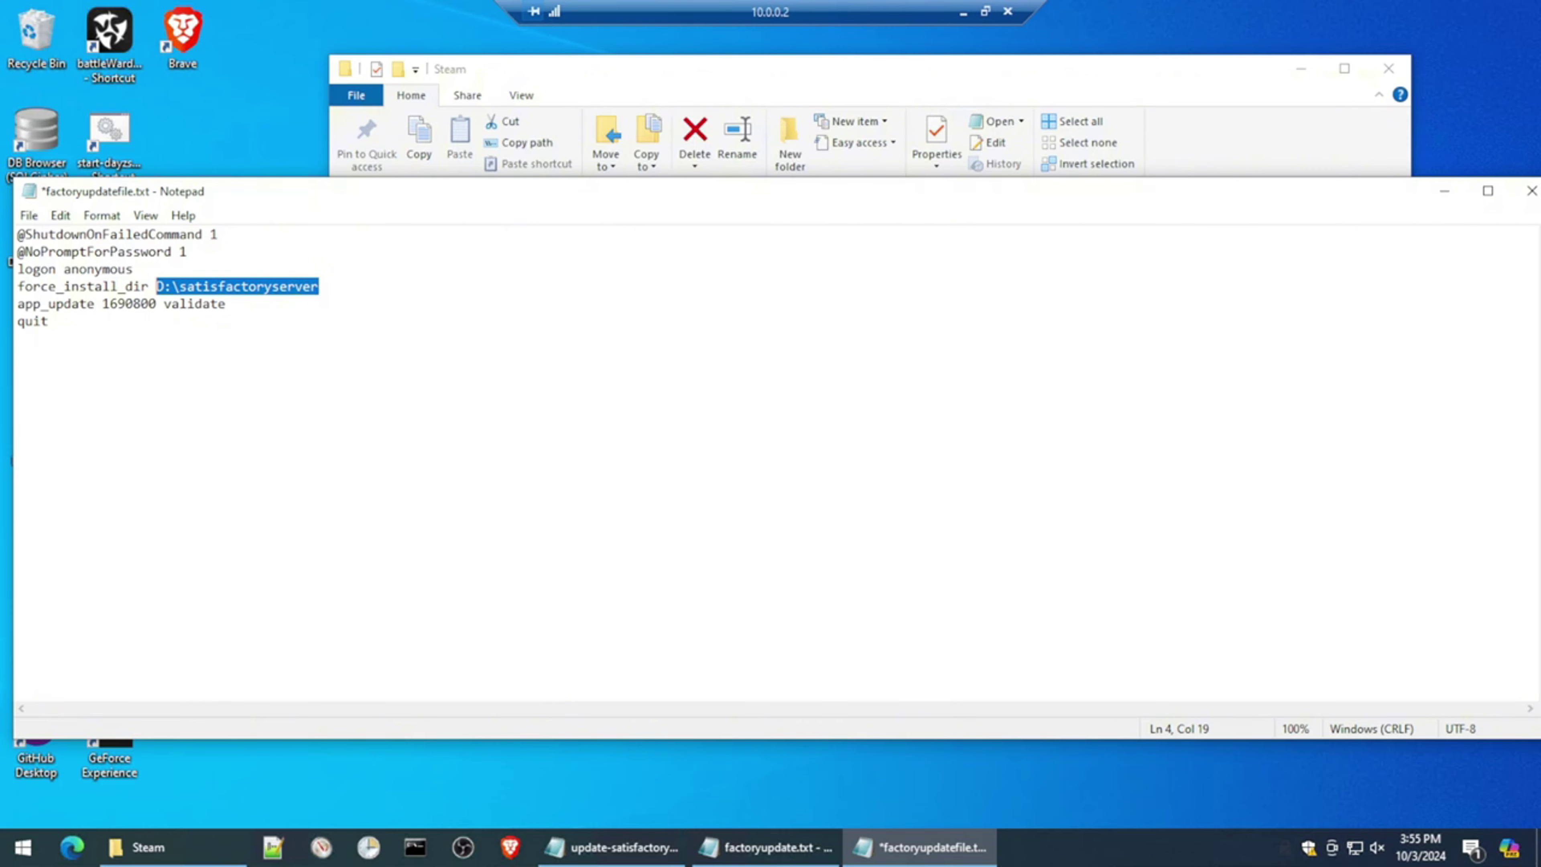
left_click_drag(320, 285, 156, 285)
left_click(319, 285)
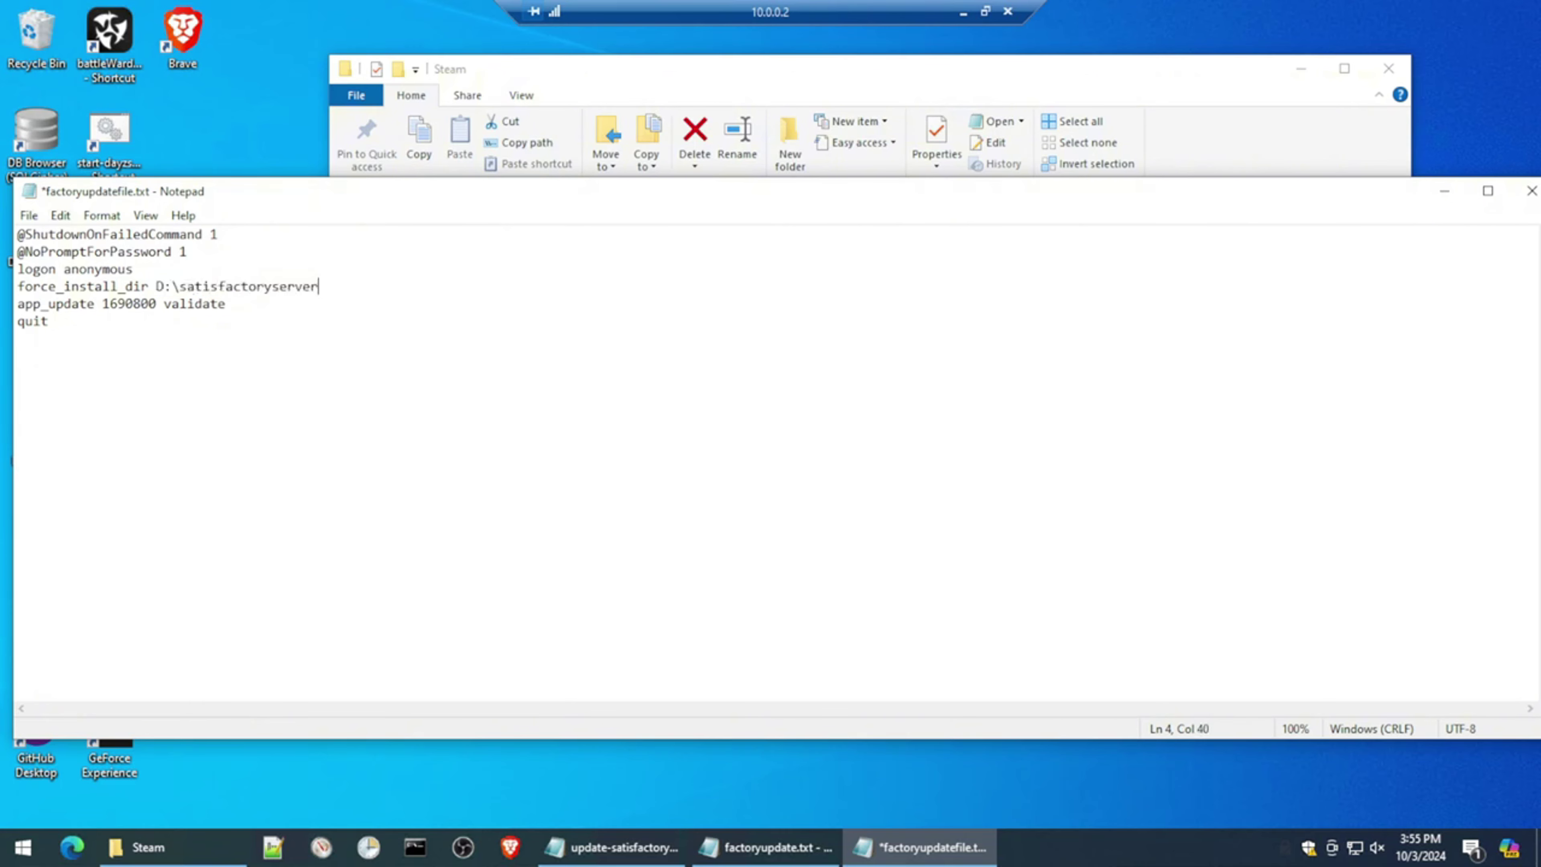
left_click_drag(318, 286, 157, 286)
left_click(318, 287)
left_click_drag(225, 303, 164, 303)
left_click(225, 303)
Step: Save factoryupdatefile.txt and close it
left_click(29, 216)
left_click(51, 300)
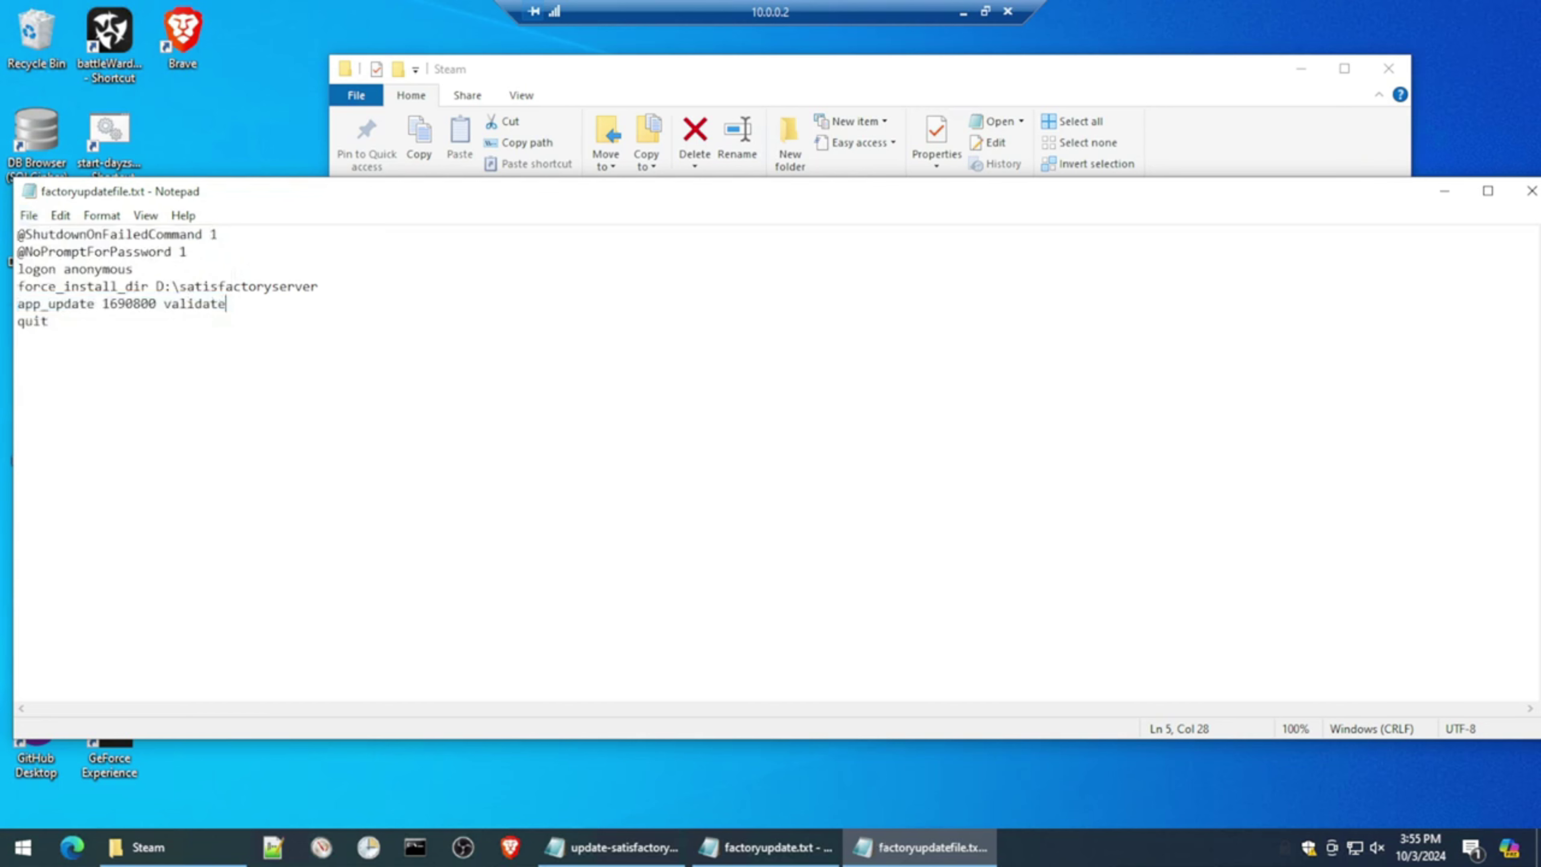
left_click(1530, 193)
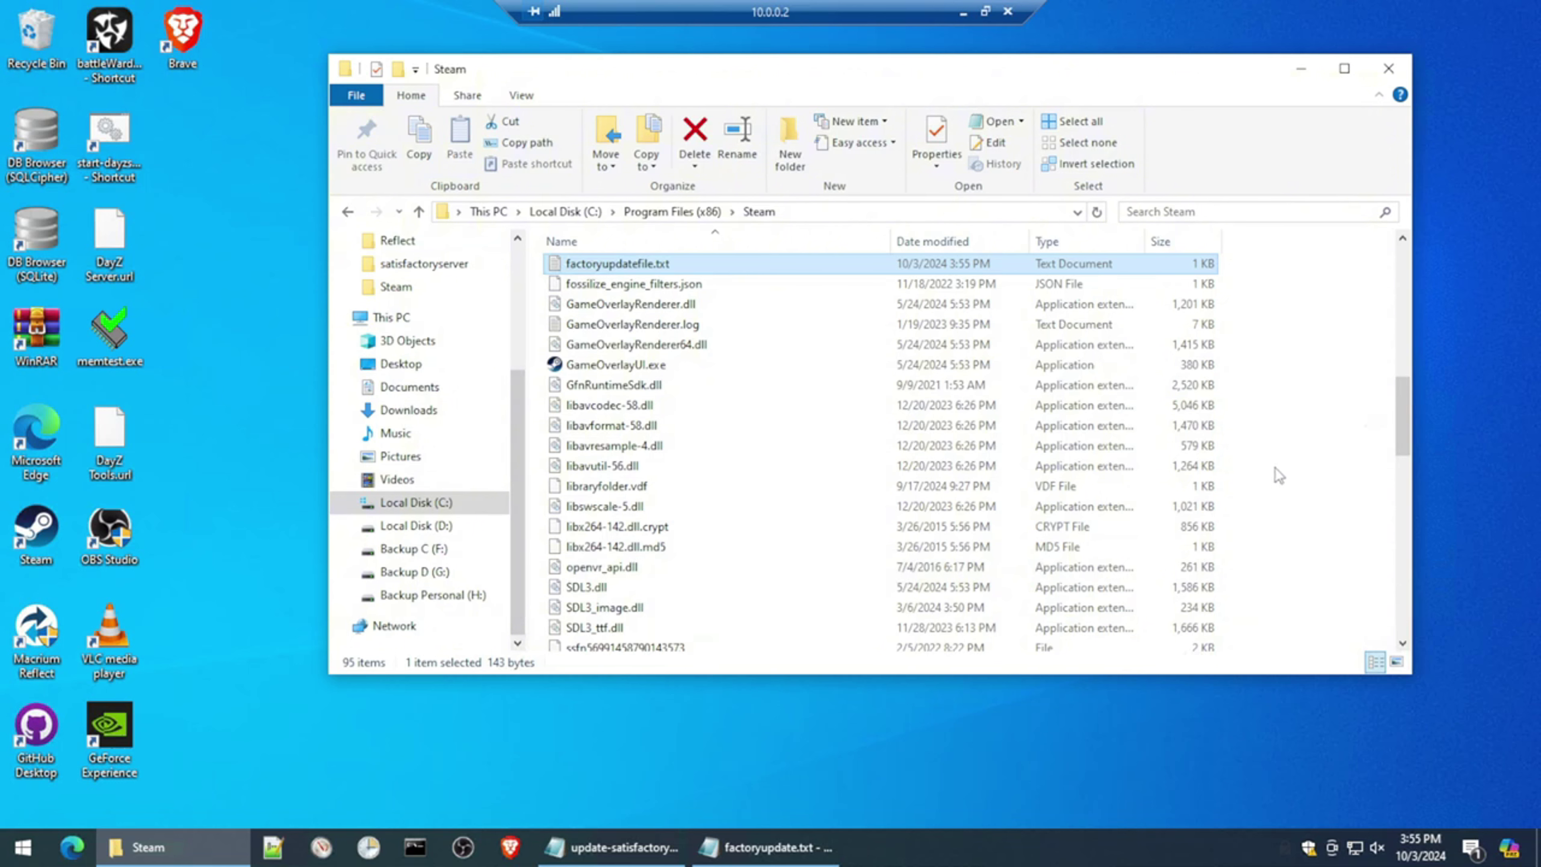
Step: Open startserver.bat for editing and insert "C:\Program Files (x86)\Steam\steamcmd.exe" +runscript factoryupdate.txt as a new line after the taskkill command
scroll(1277, 475, "down", 5)
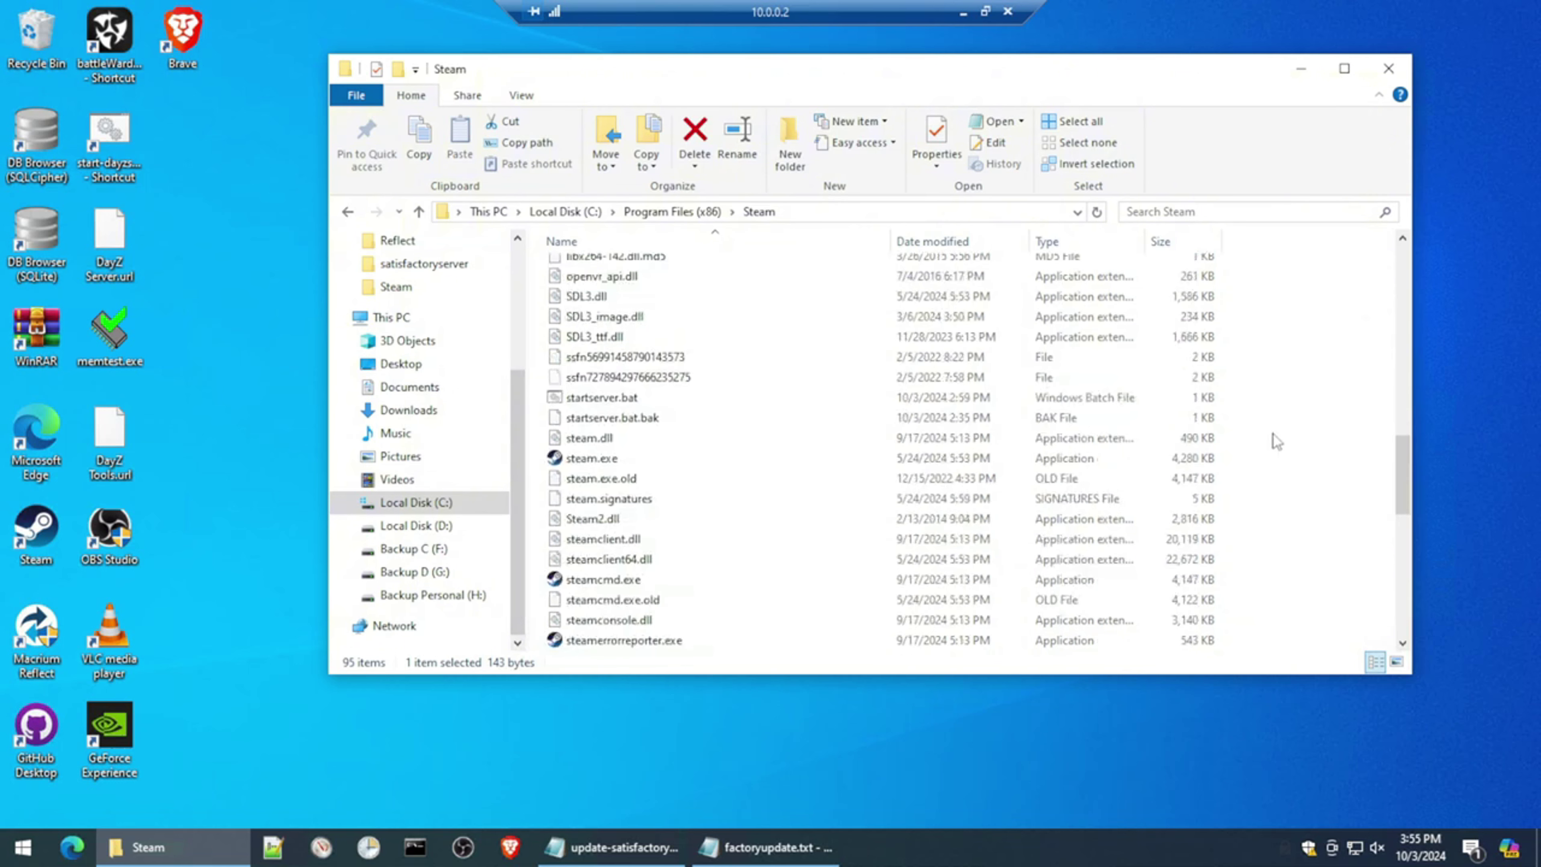
right_click(596, 400)
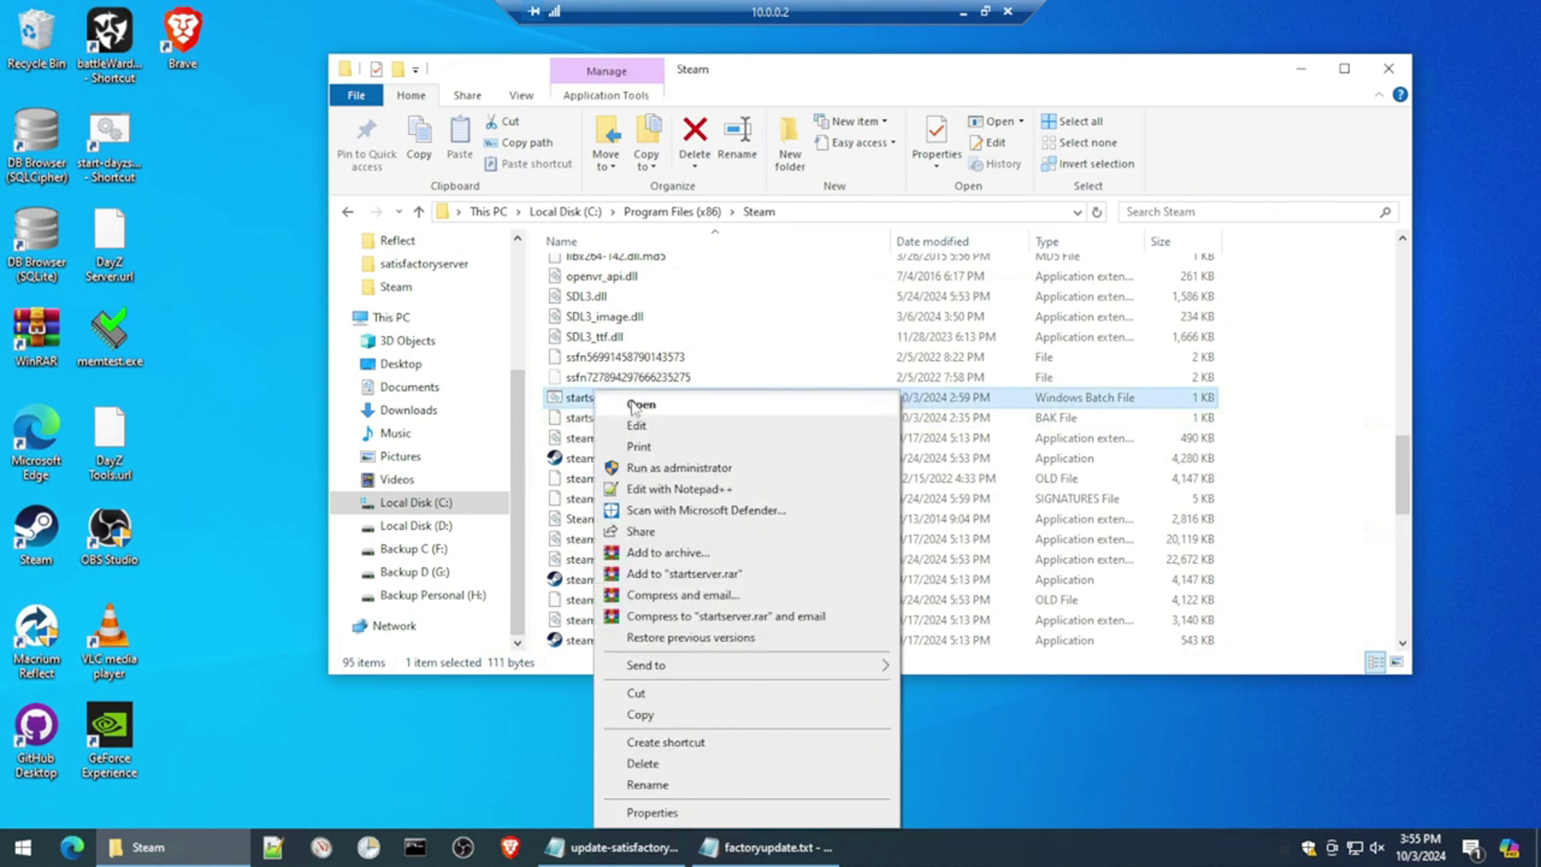
left_click(643, 423)
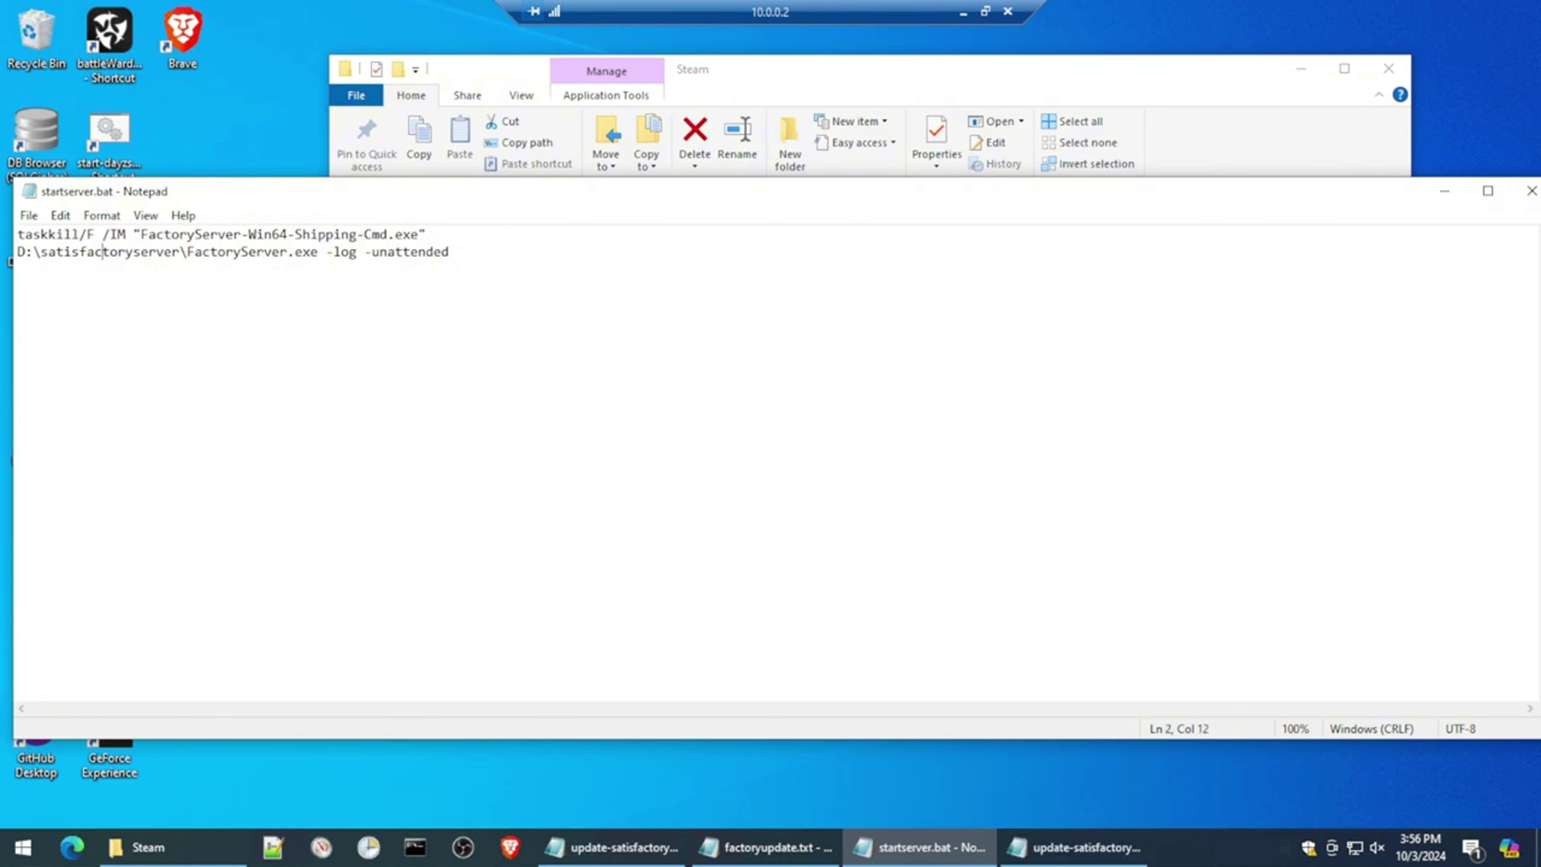
left_click(427, 234)
key("Return")
type("\"C:\\Program Files (x86)\\Steam\\steamcmd.exe\" +runscript factoryupdate.txt")
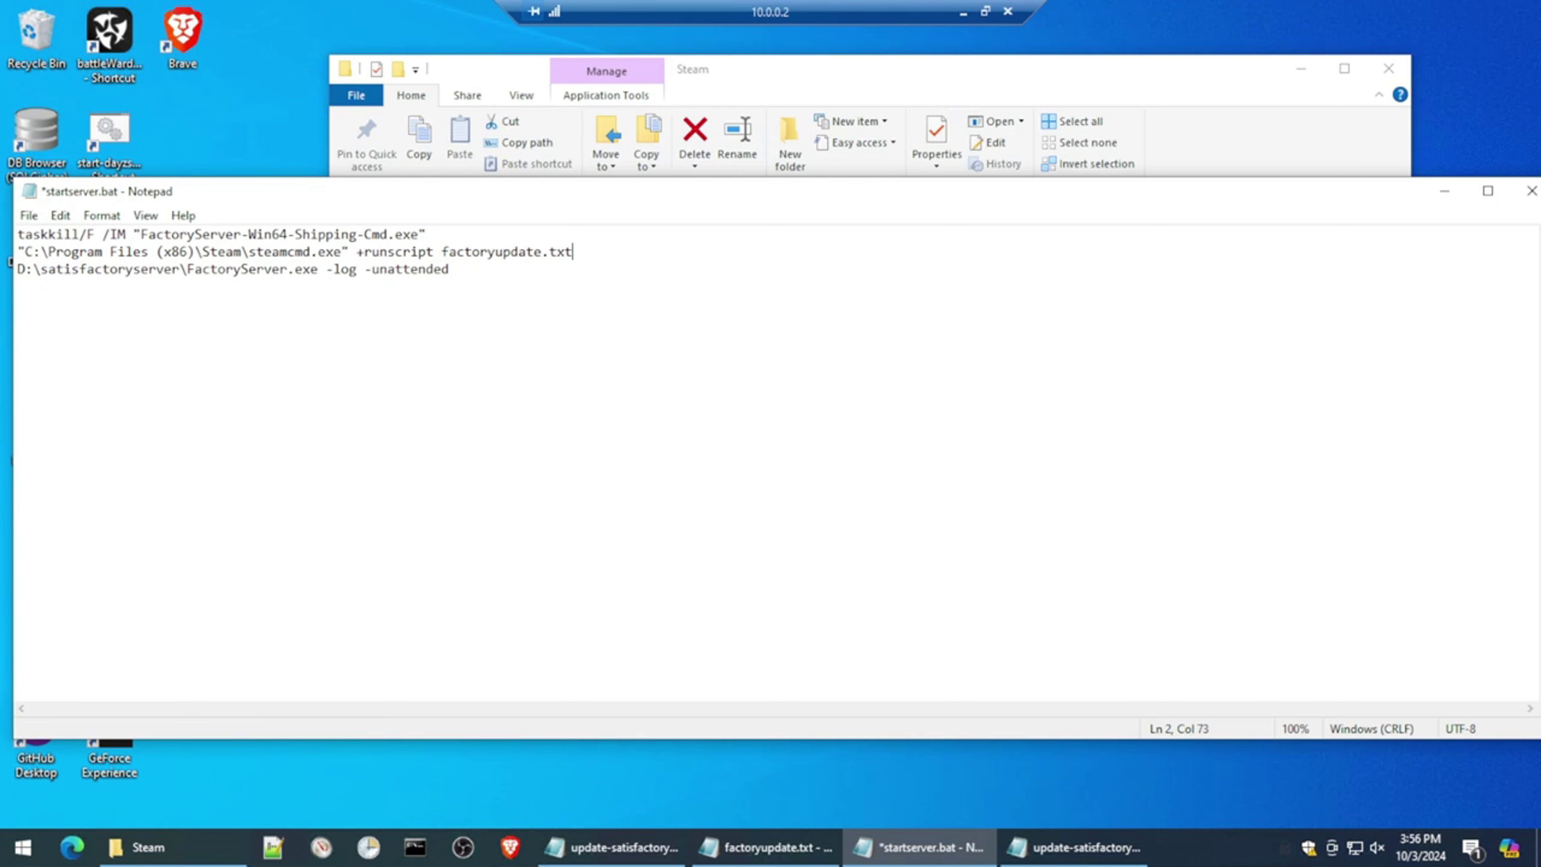
Step: Change the script name in the steamcmd line to factoryupdatefile.txt and save startserver.bat
left_click_drag(342, 252, 18, 251)
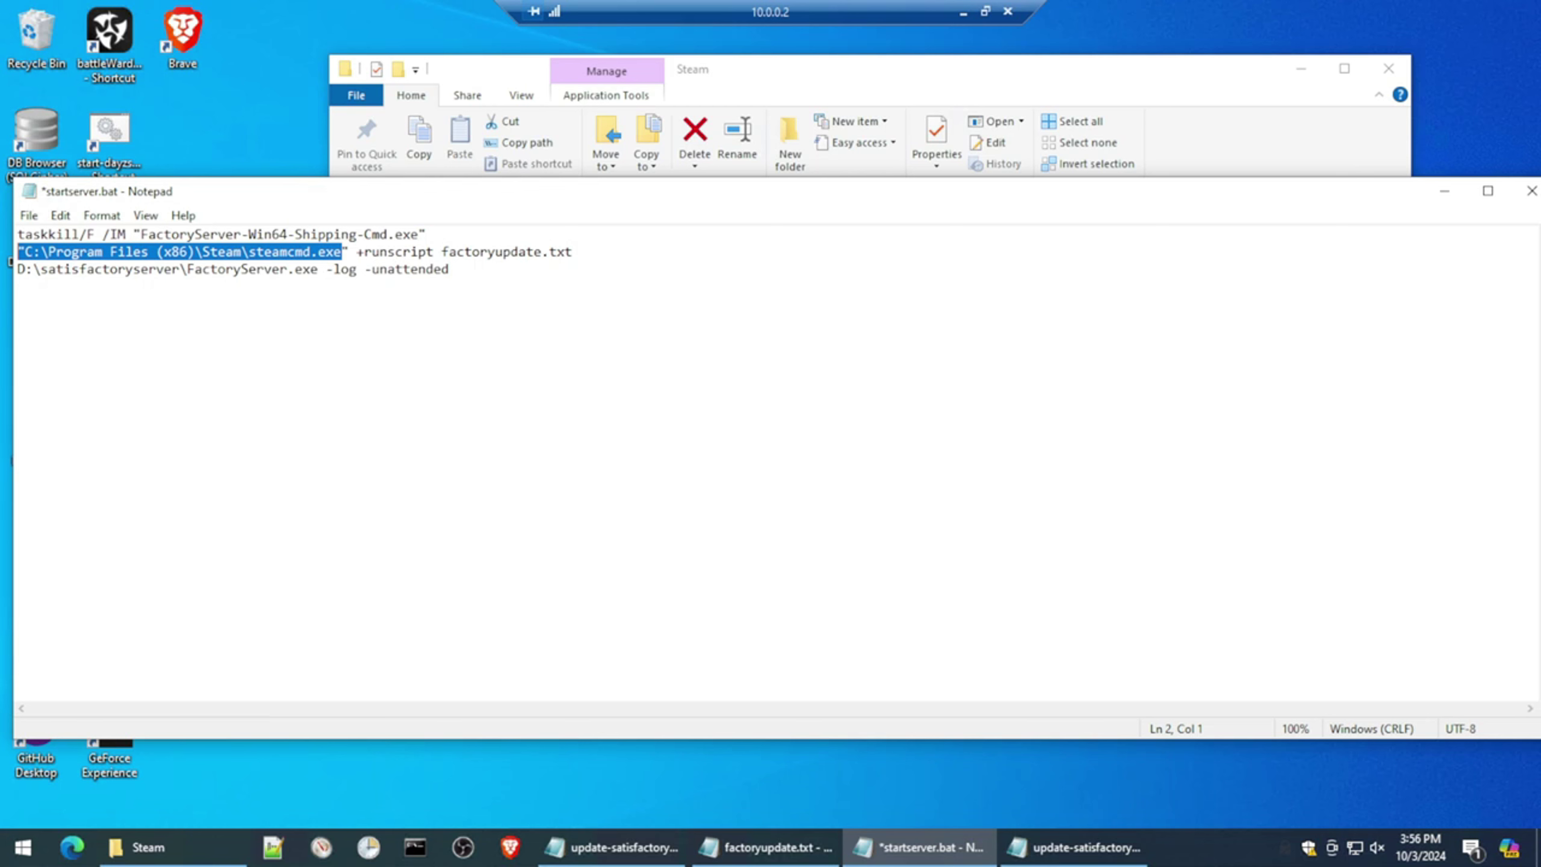
left_click_drag(356, 251, 571, 251)
left_click(573, 251)
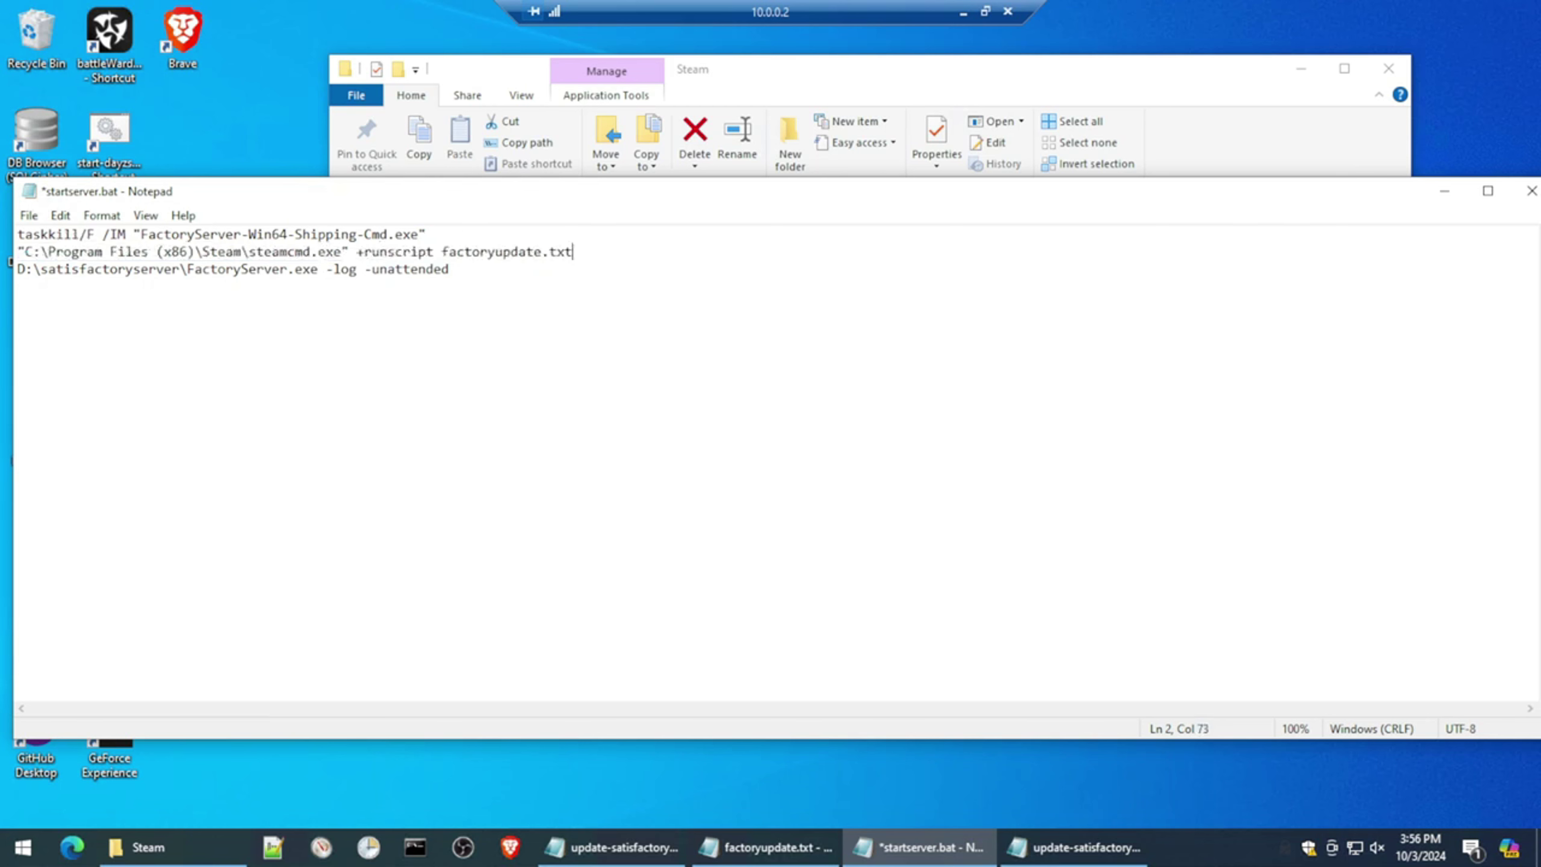
left_click(541, 251)
type("file")
left_click(604, 252)
left_click(29, 215)
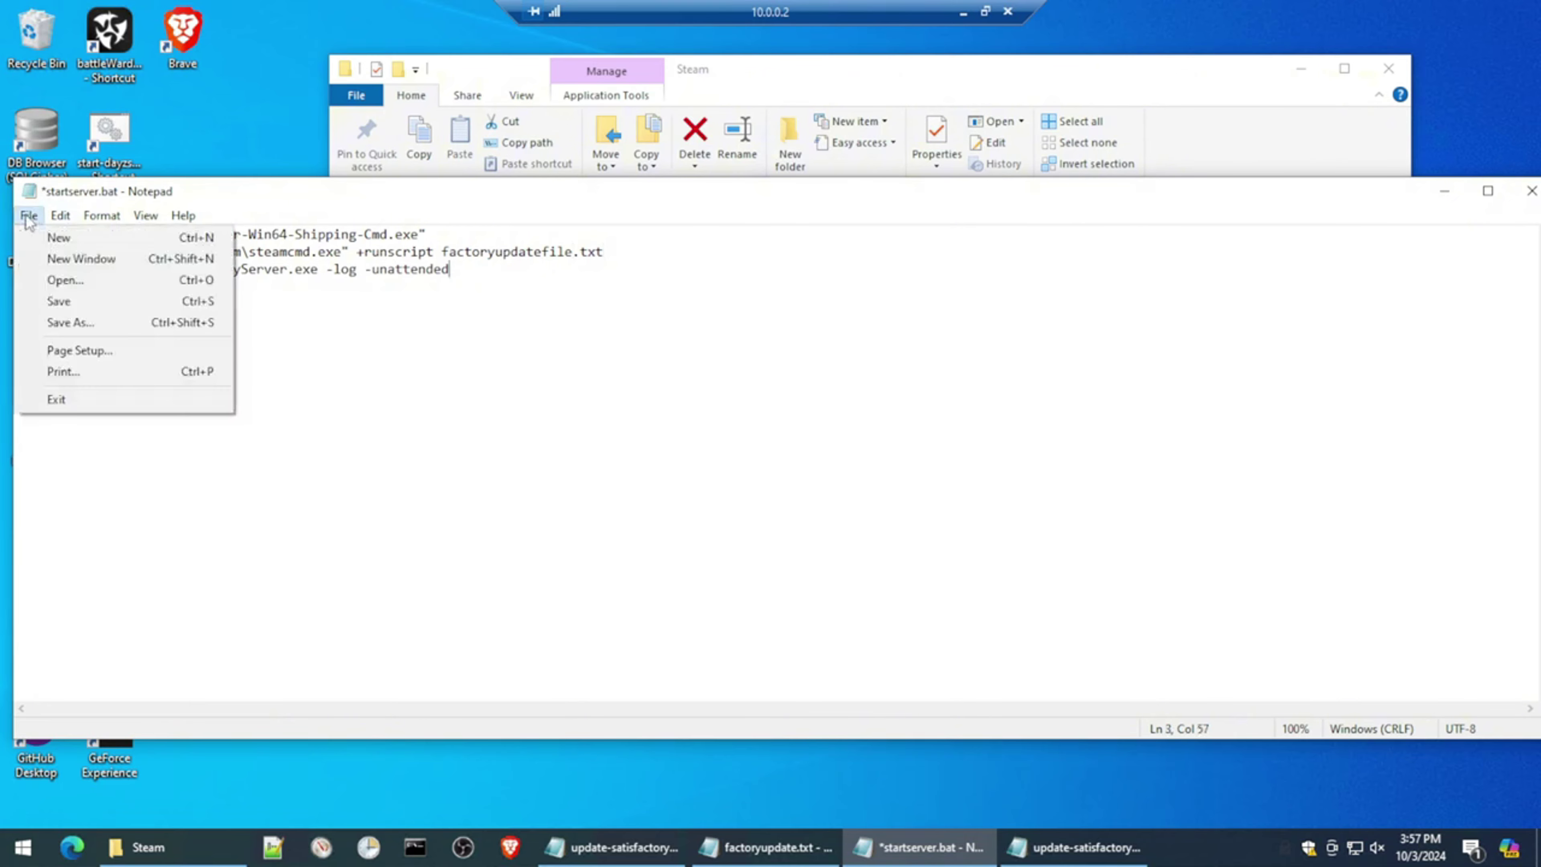
left_click(61, 301)
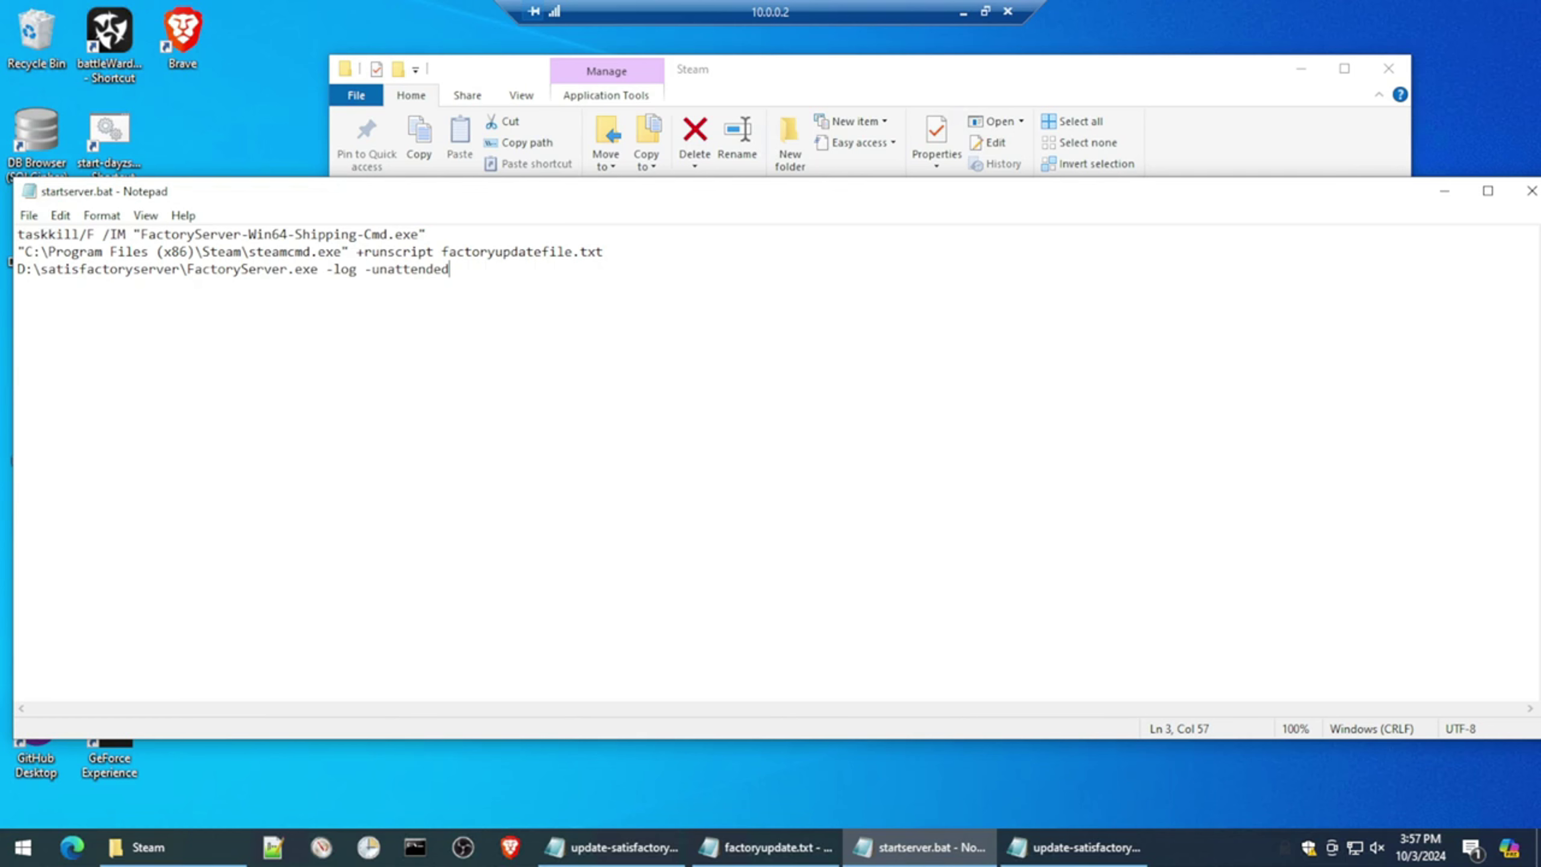
Step: Run startserver.bat from the Steam folder as administrator and allow it to make changes to the device
left_click(1447, 191)
left_click(1325, 474)
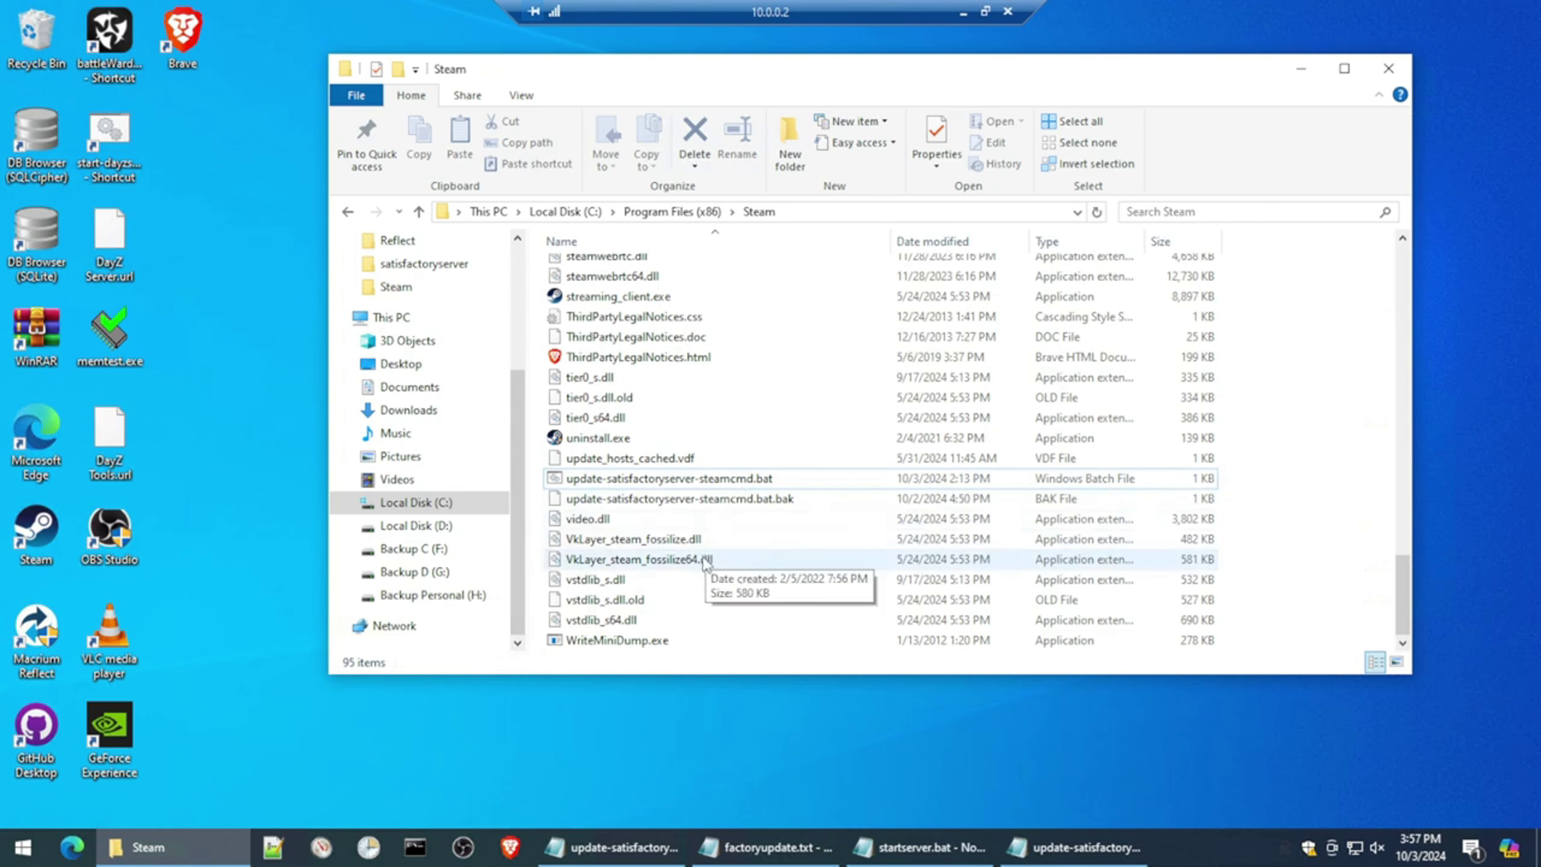
scroll(704, 562, "up", 8)
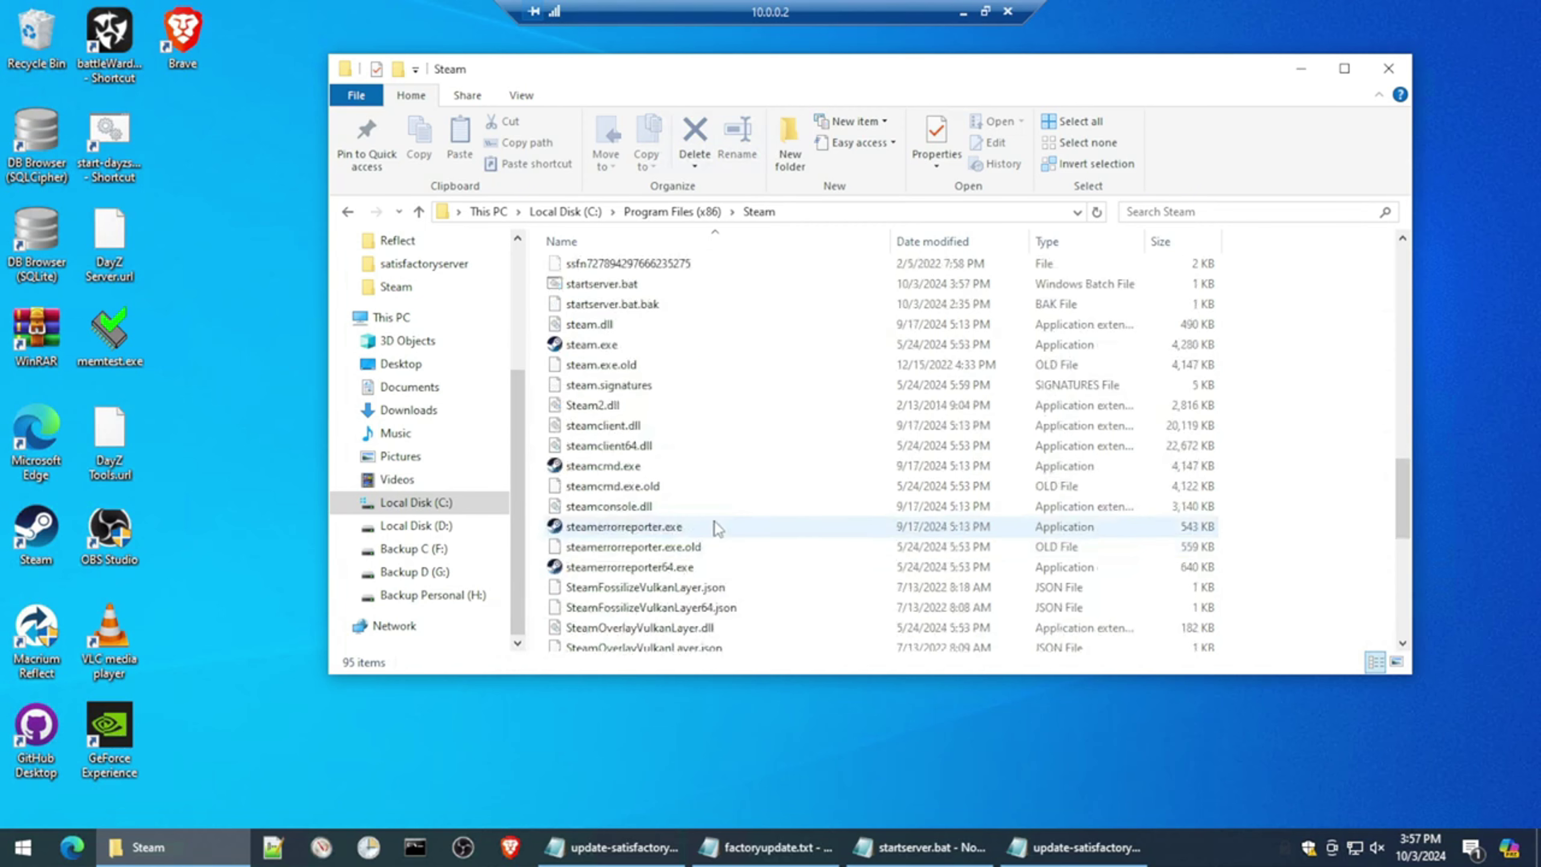
scroll(714, 520, "up", 2)
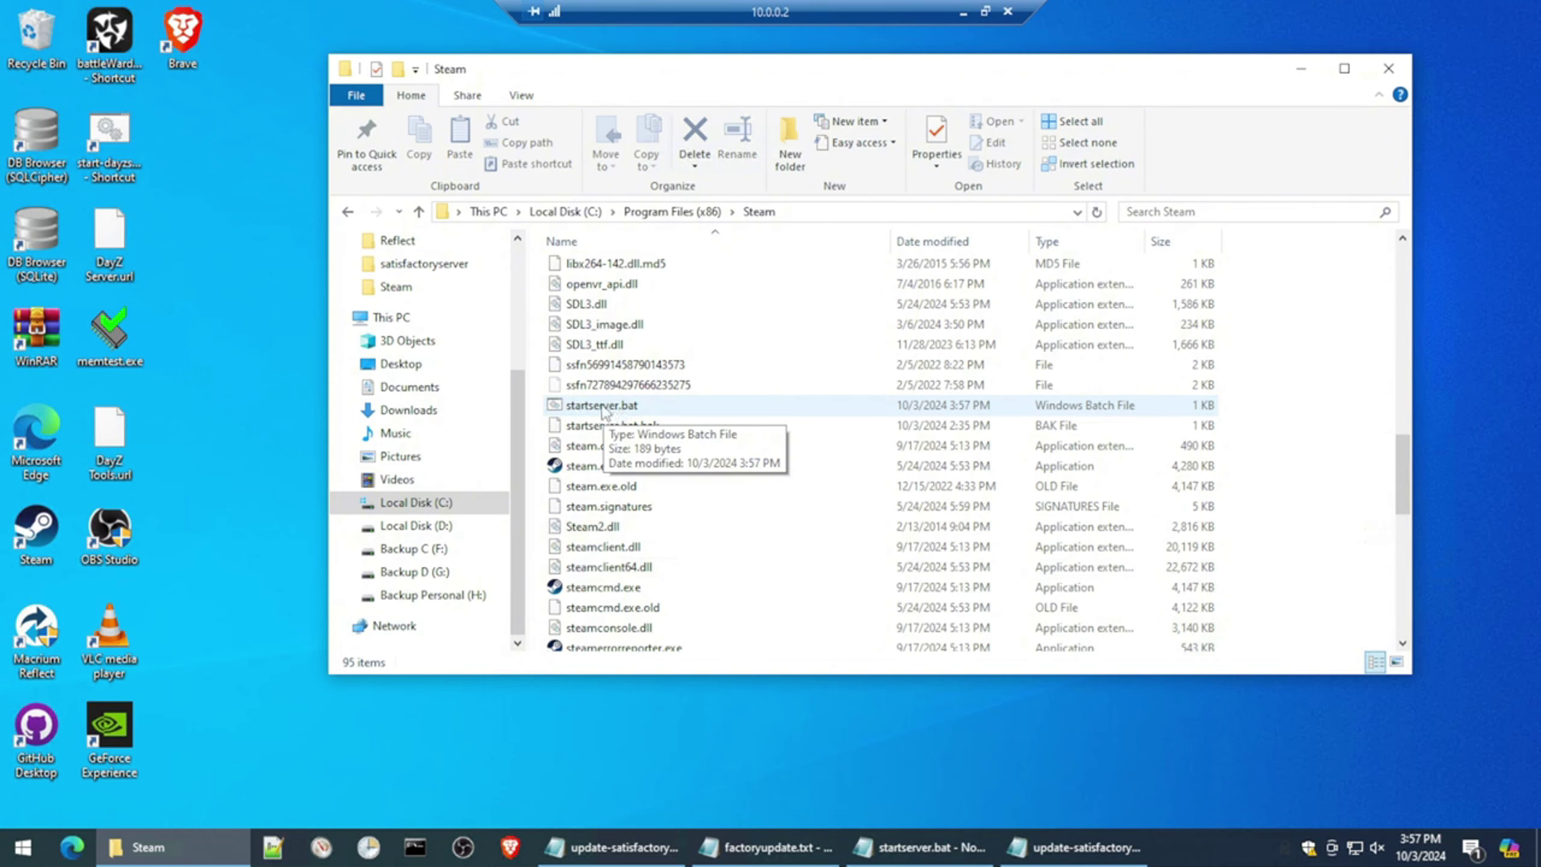
double_click(583, 409)
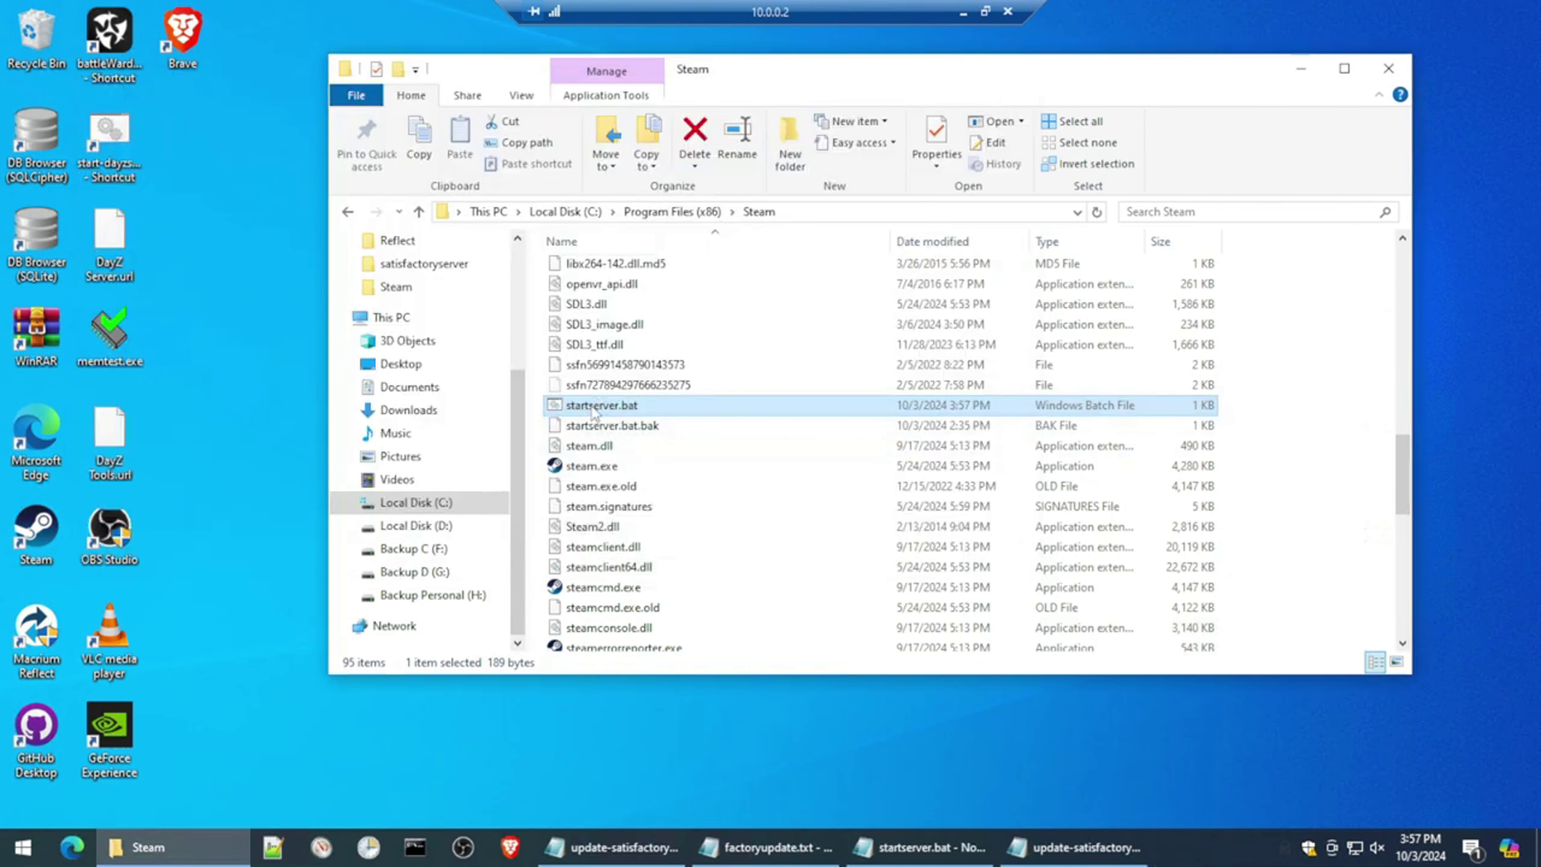
right_click(591, 411)
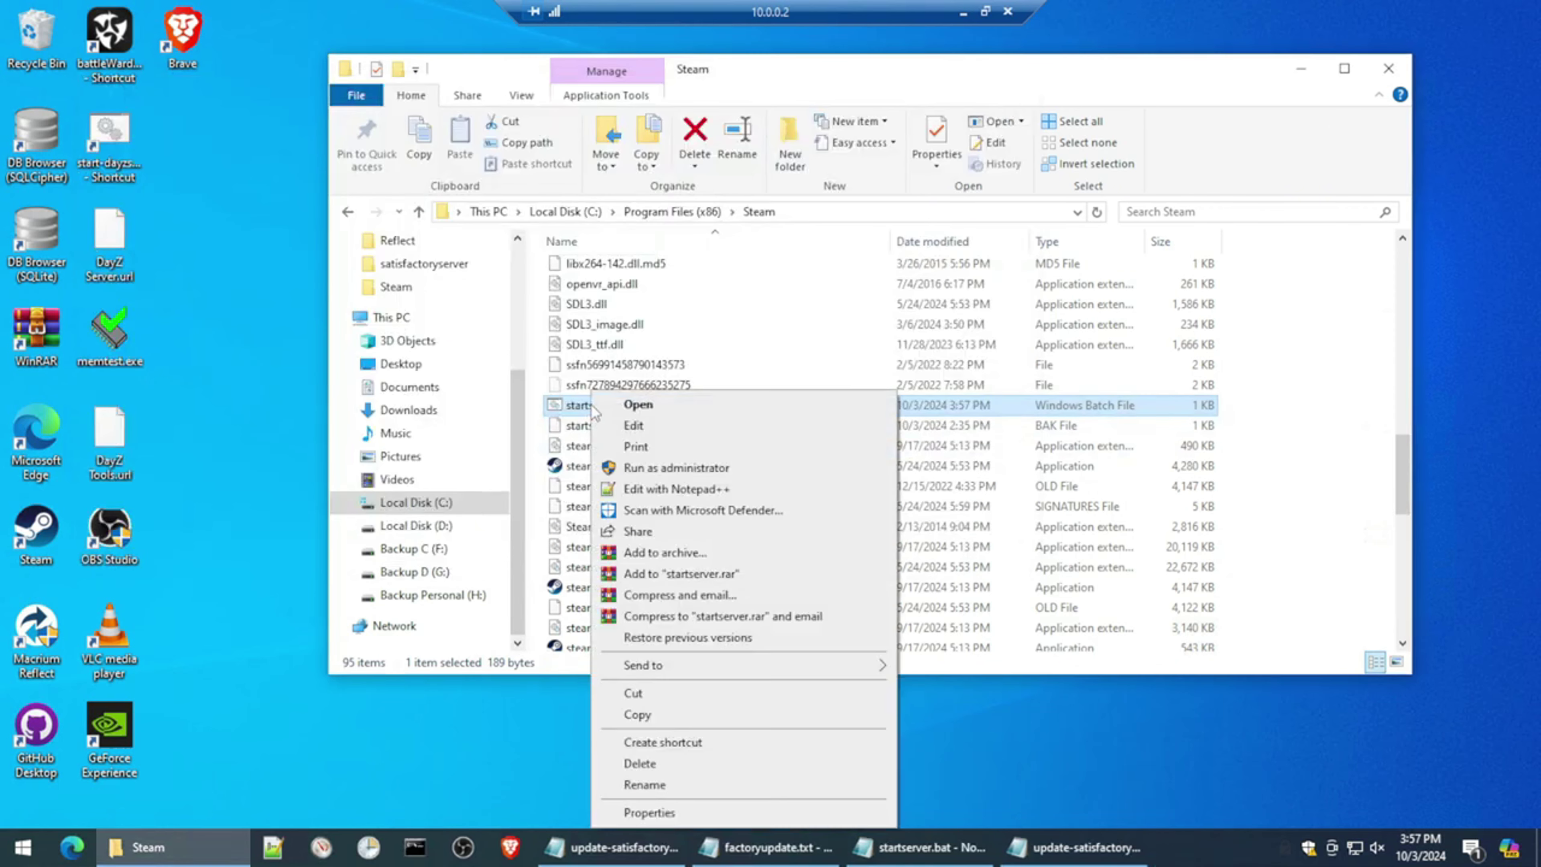
left_click(690, 473)
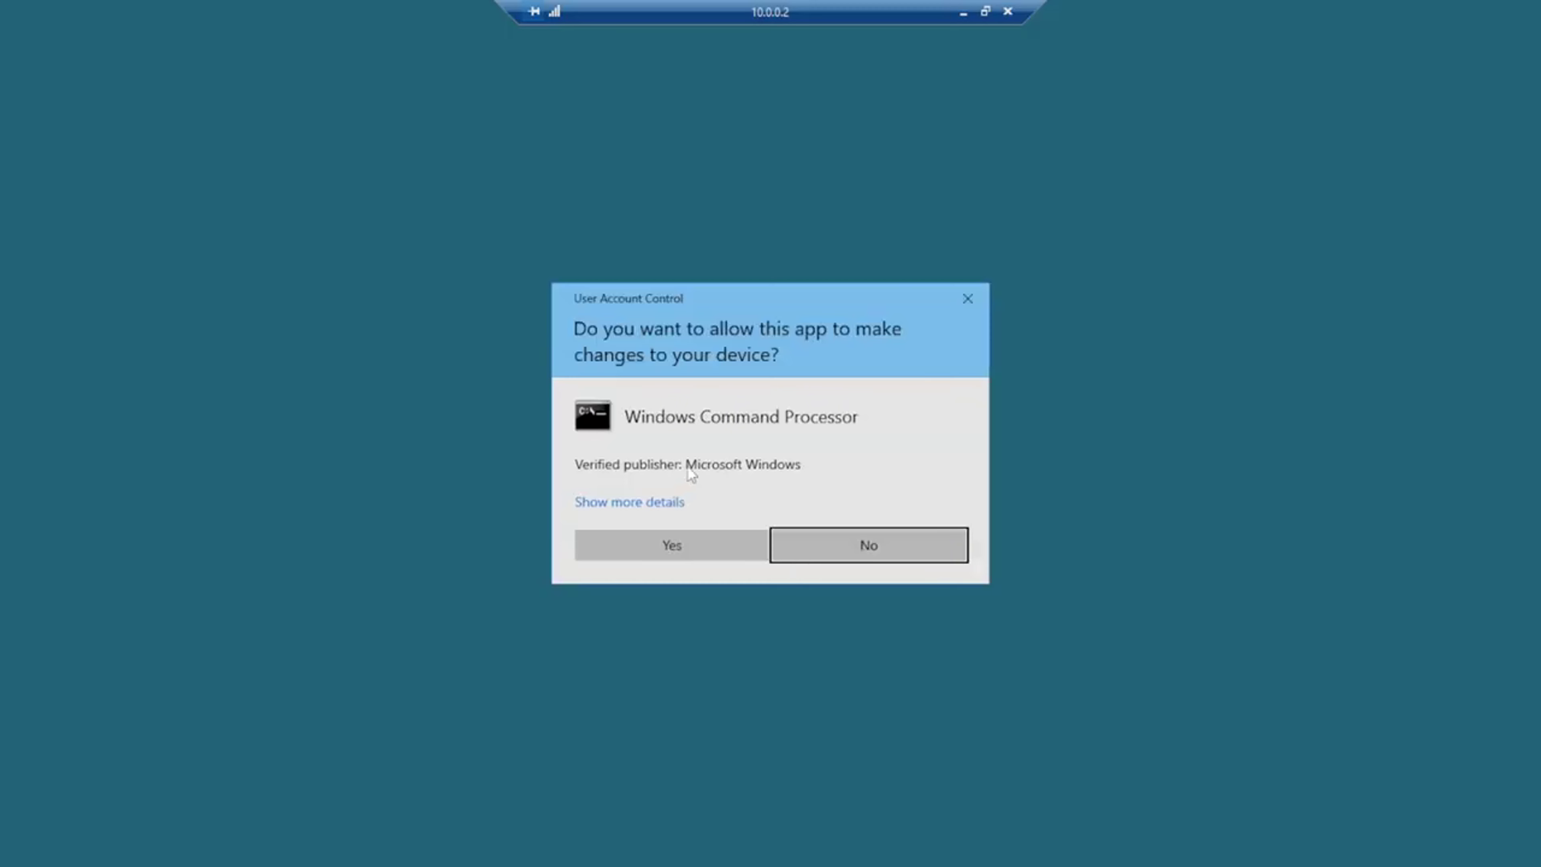
left_click(649, 548)
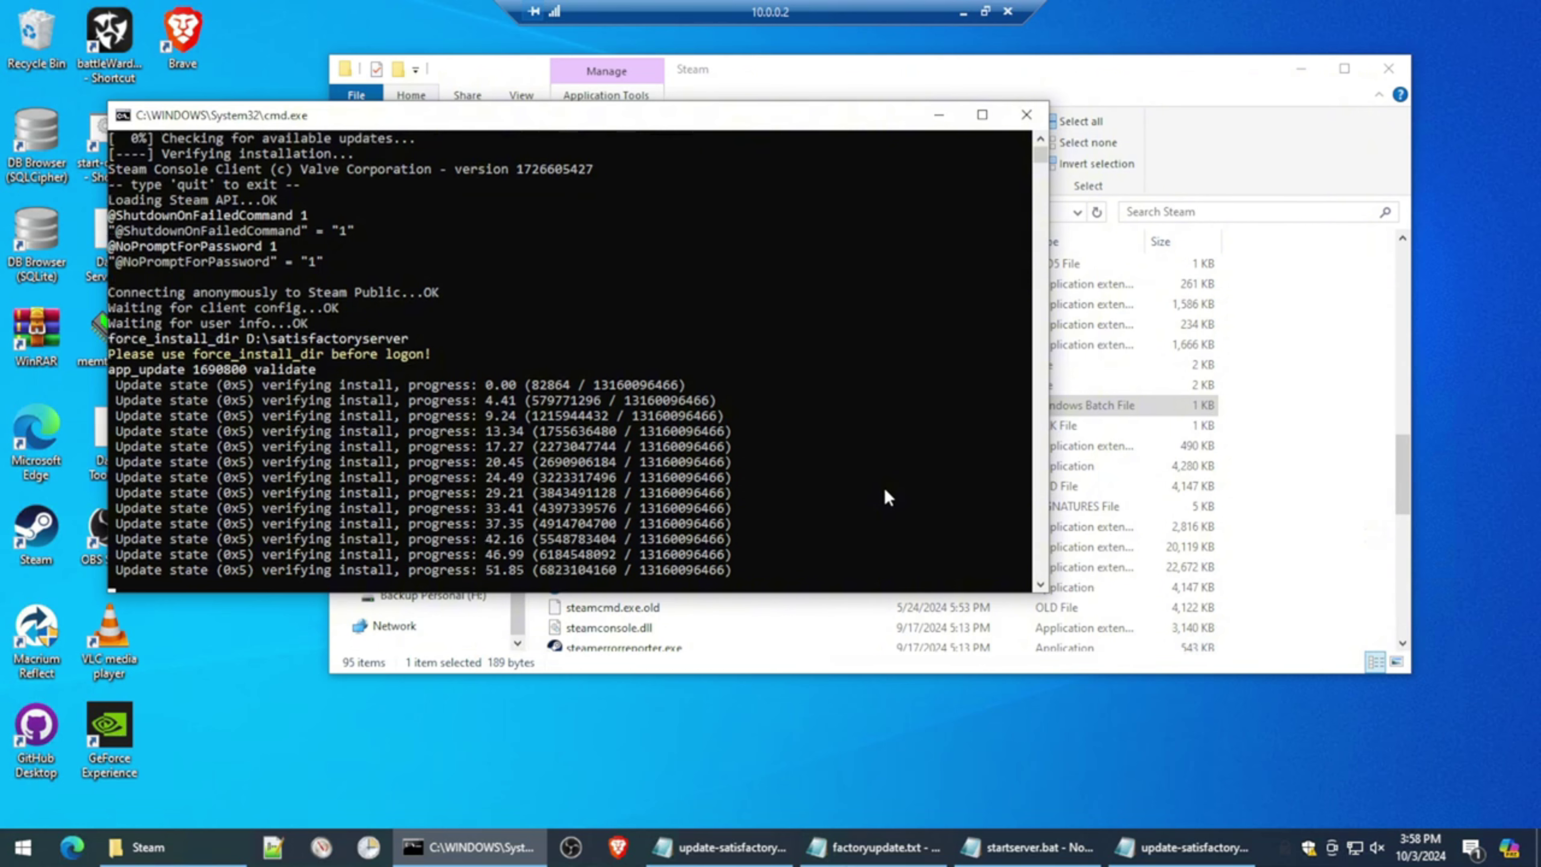
Step: Open Task Scheduler and show the tasks at the end of the Task Scheduler Library list
mouse_move(845, 786)
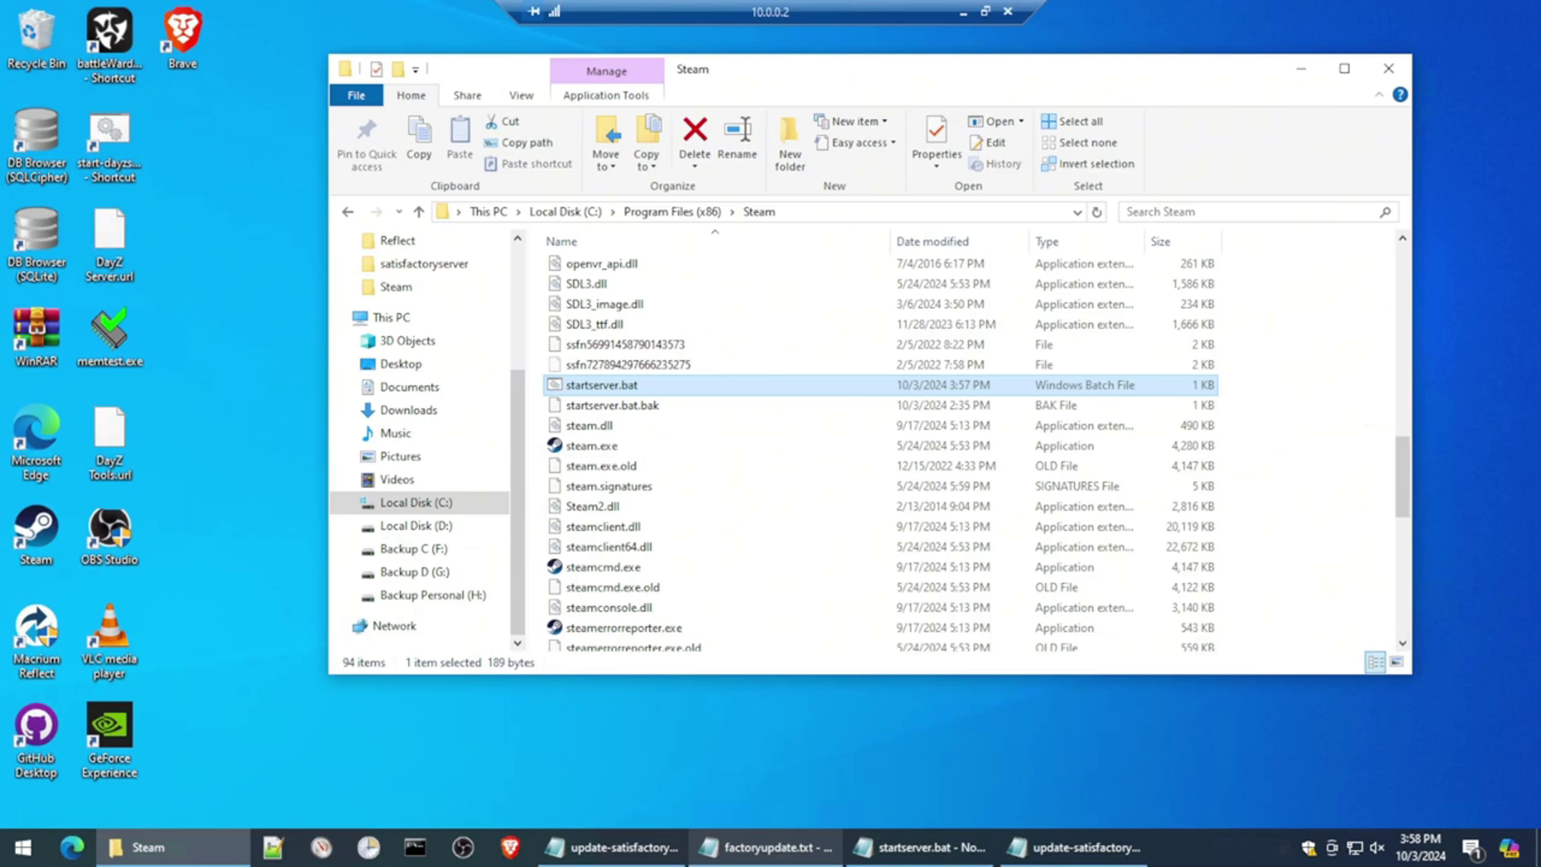
left_click(21, 848)
type("task")
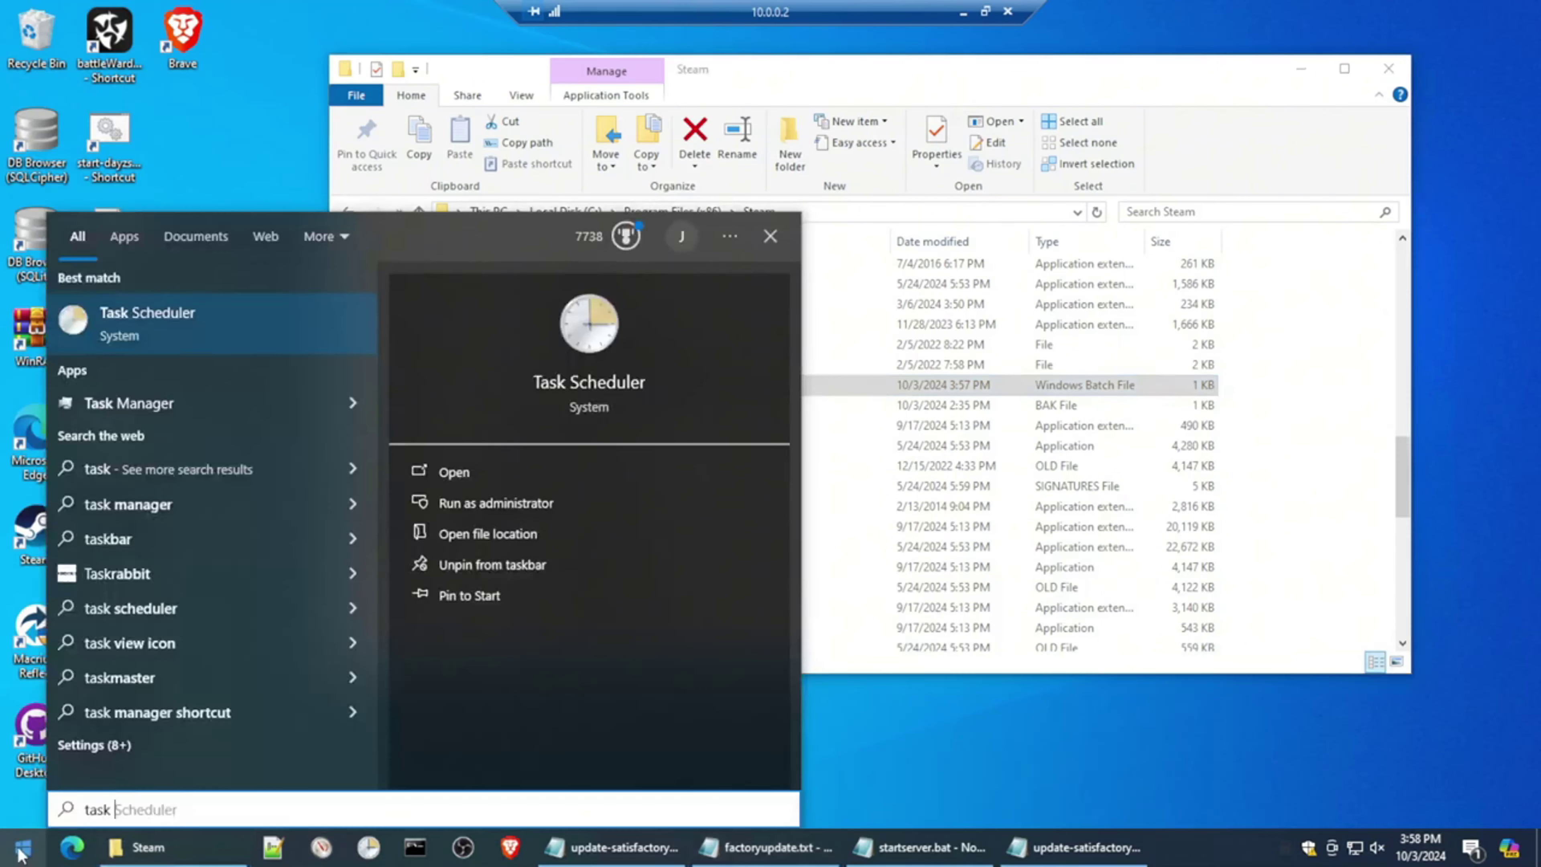
left_click(21, 851)
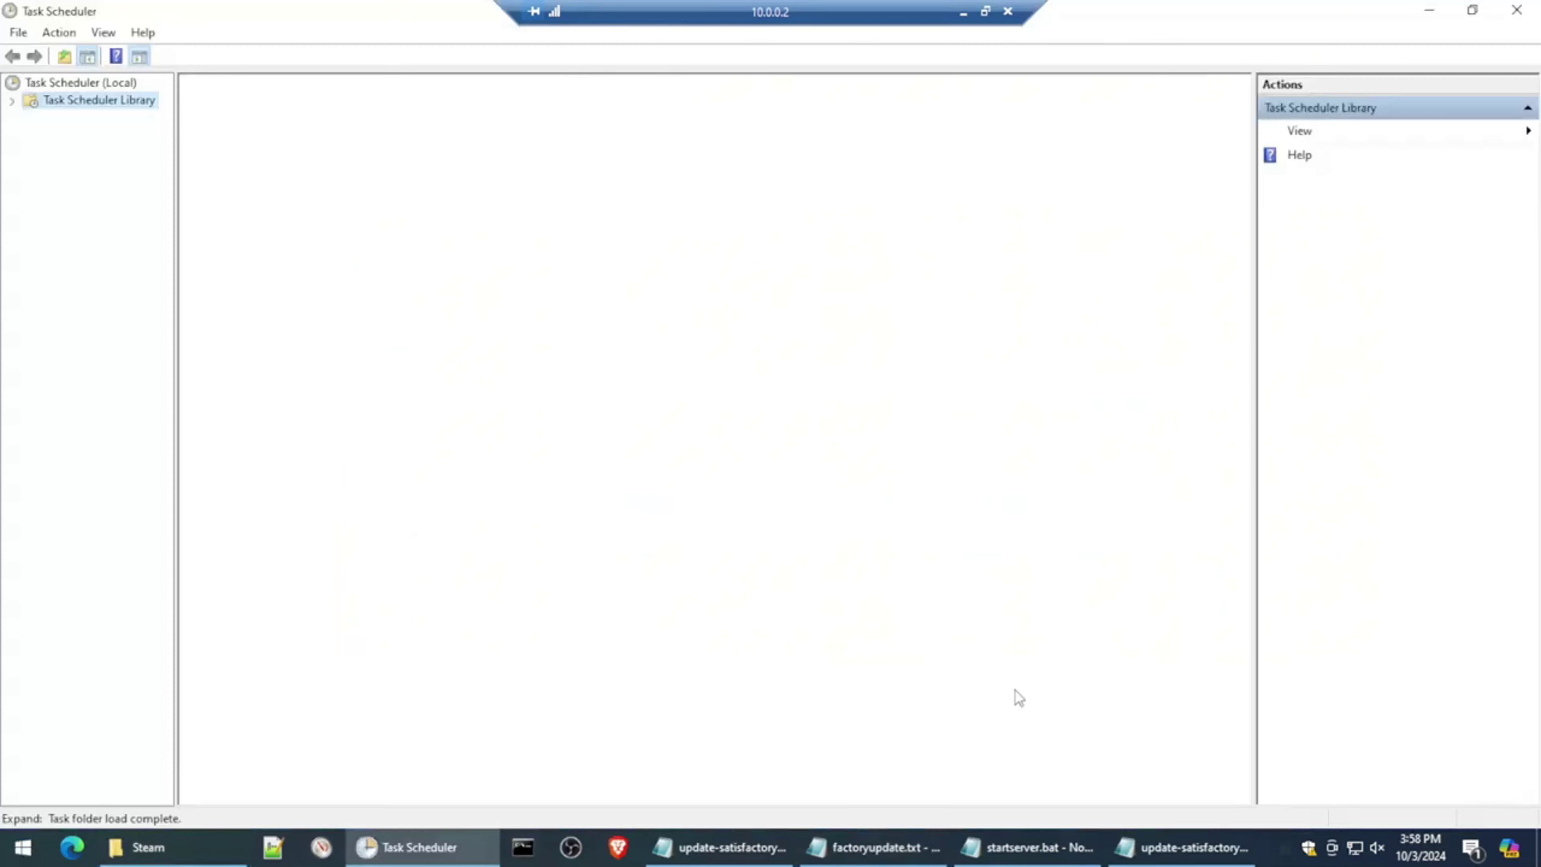
scroll(391, 268, "down", 3)
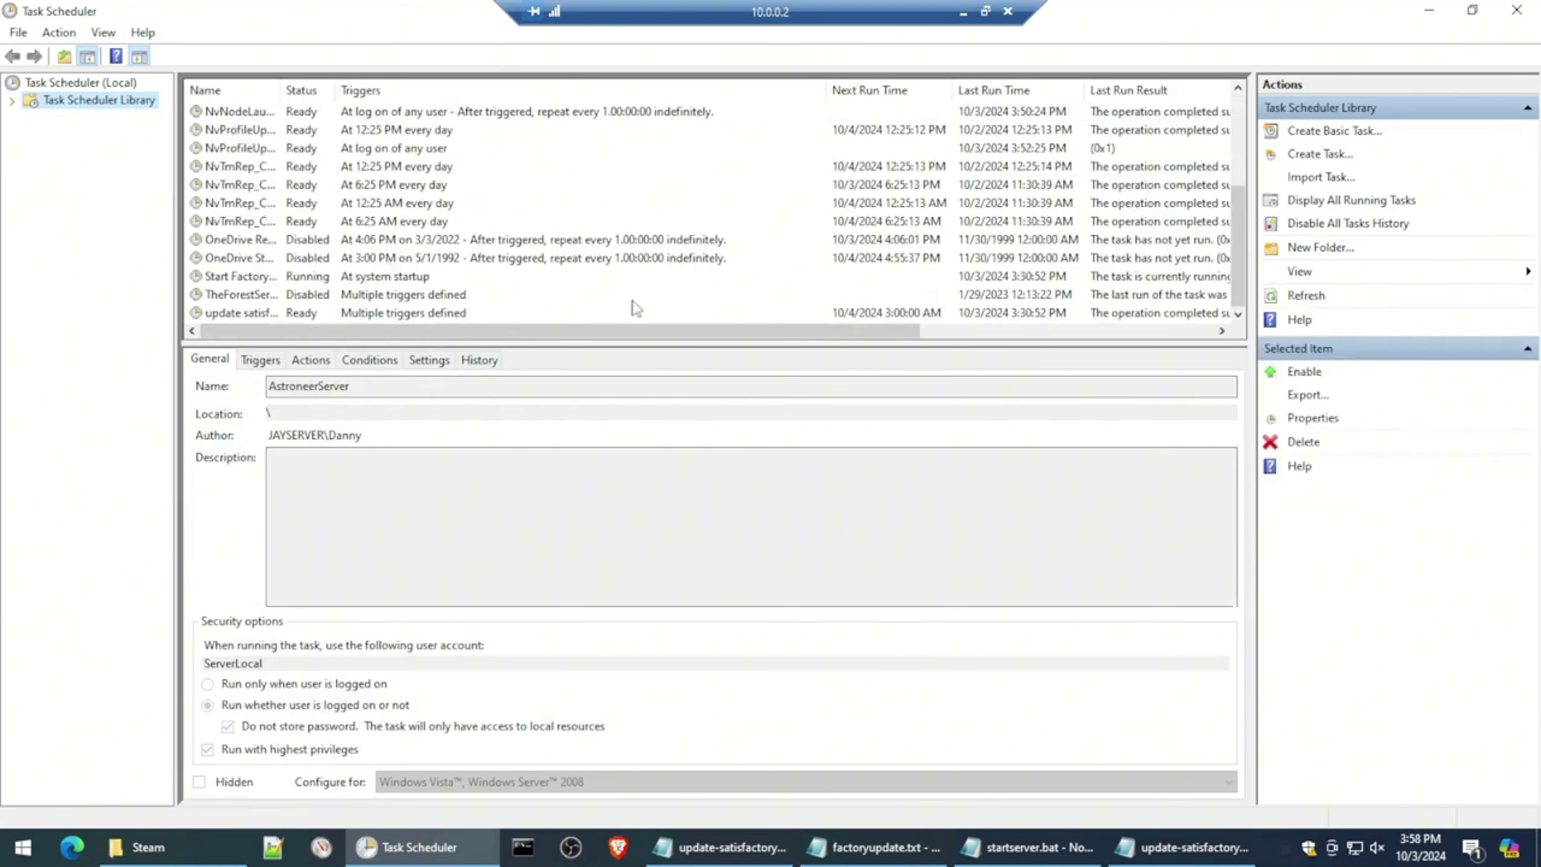
Step: Select the Start Factory Server task and widen the task list's Name column so full task names are readable
left_click(258, 276)
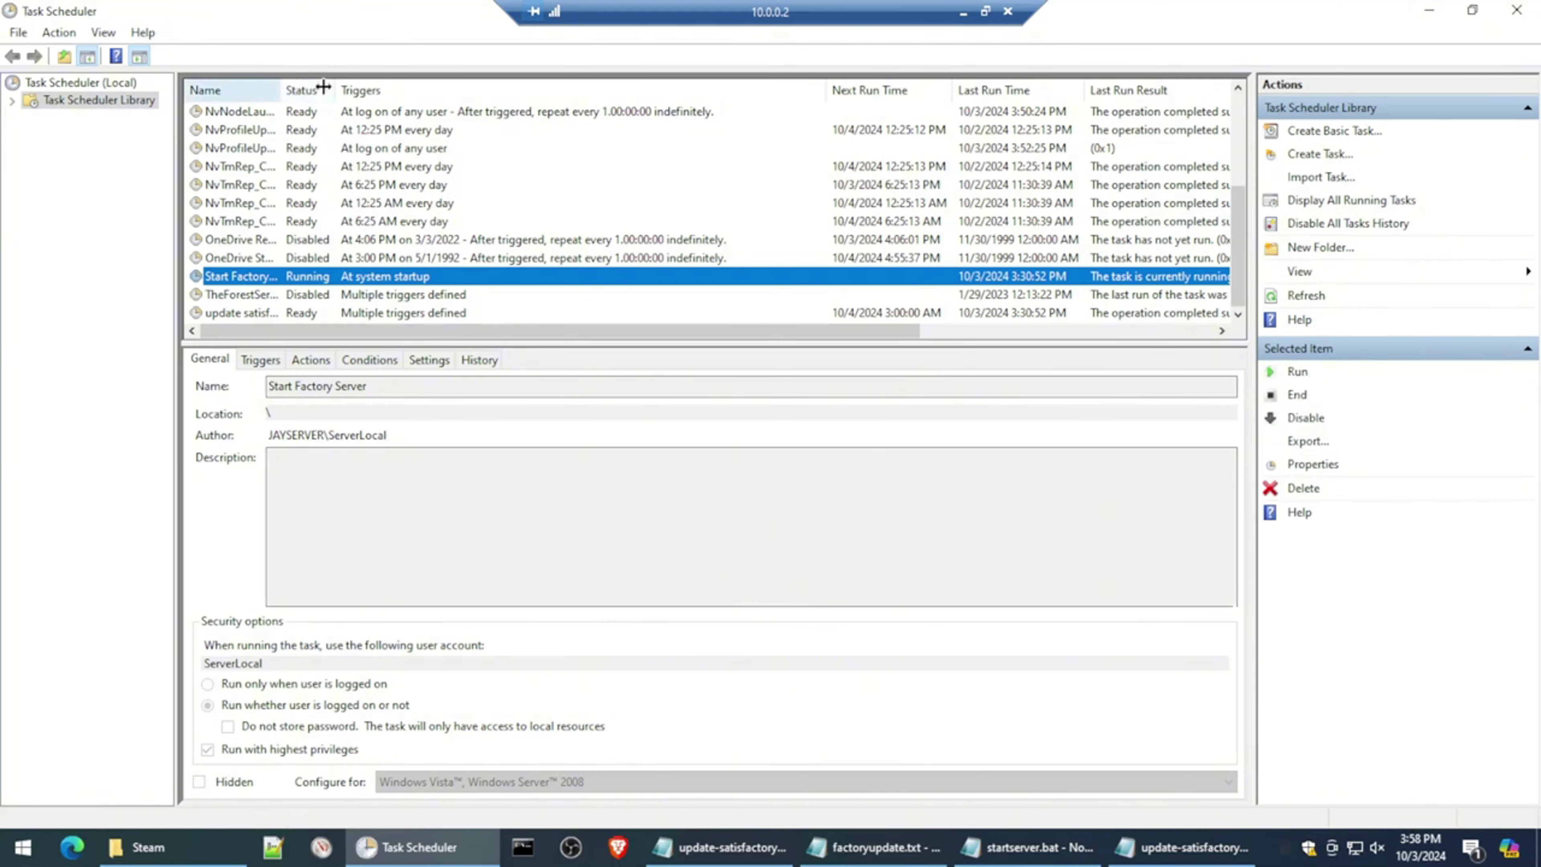
left_click_drag(283, 90, 407, 91)
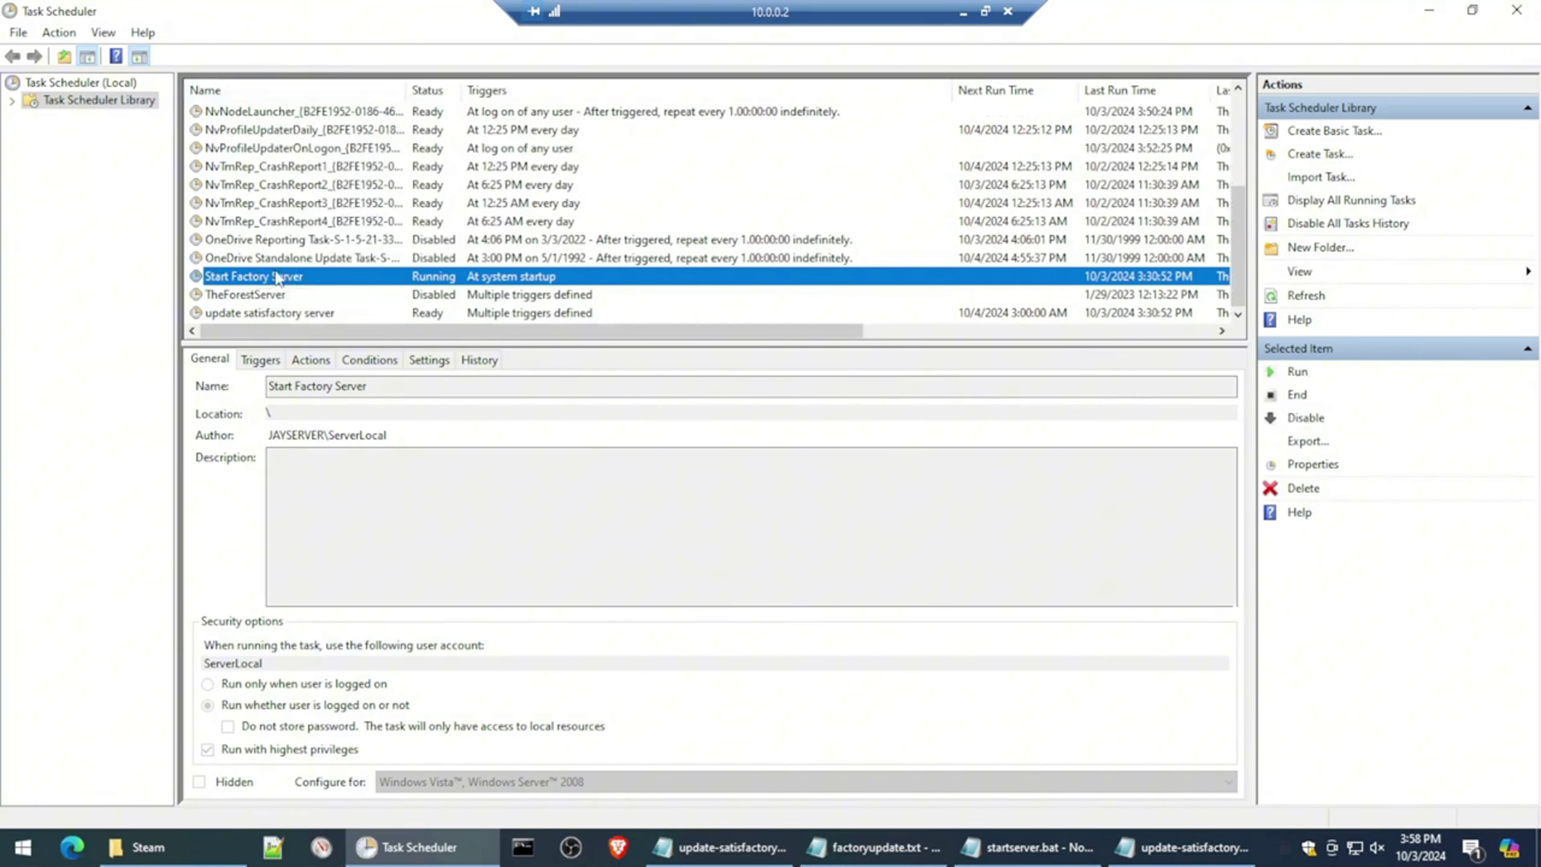
Step: Start a new task named "auto start and update factory server" that runs whether the user is logged on or not, with highest privileges
right_click(107, 102)
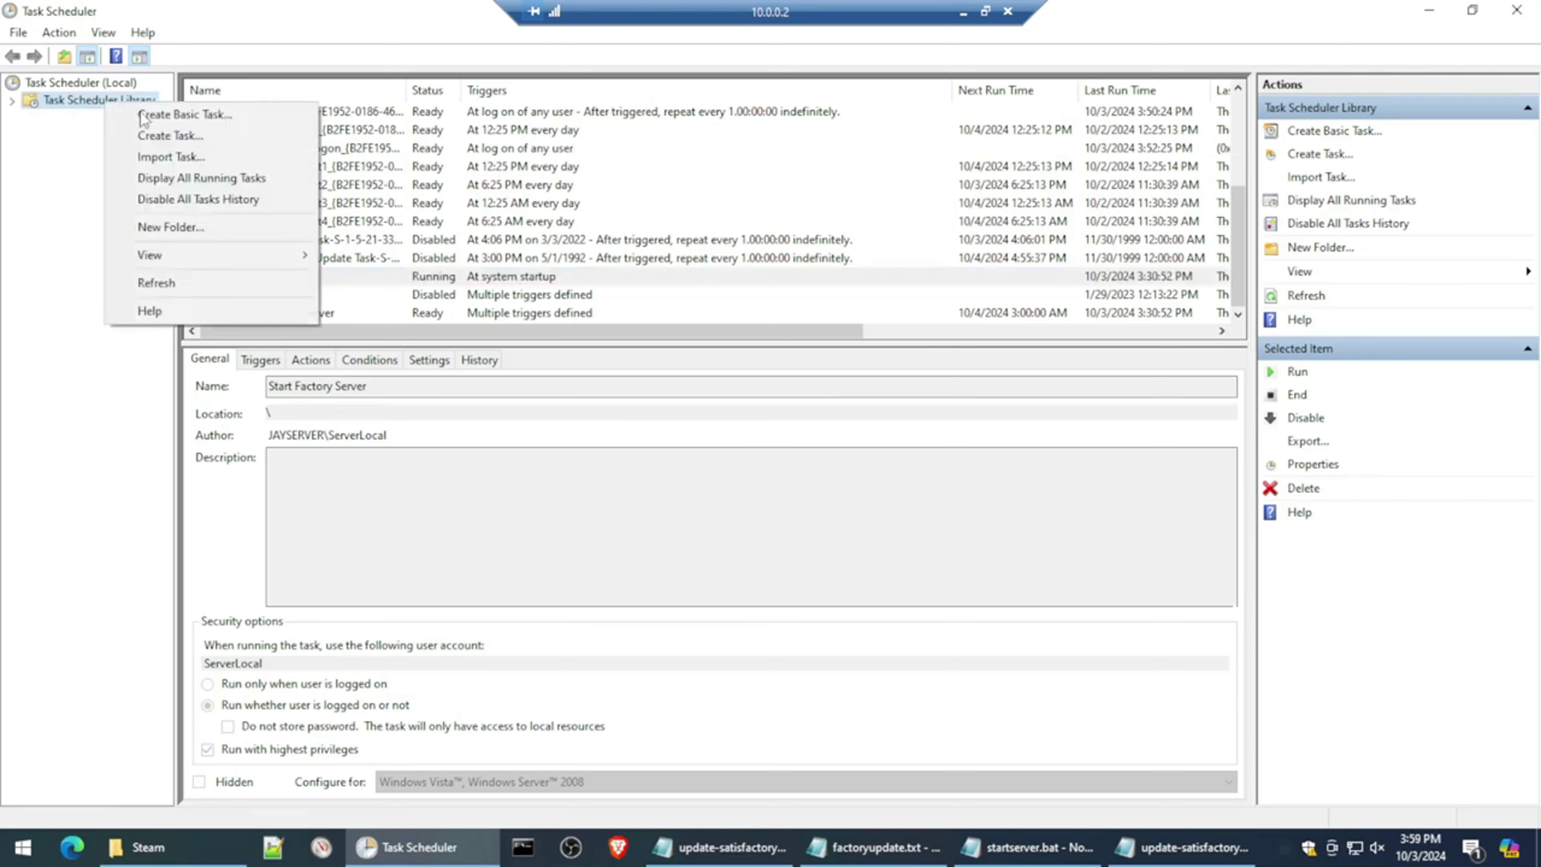
left_click(150, 136)
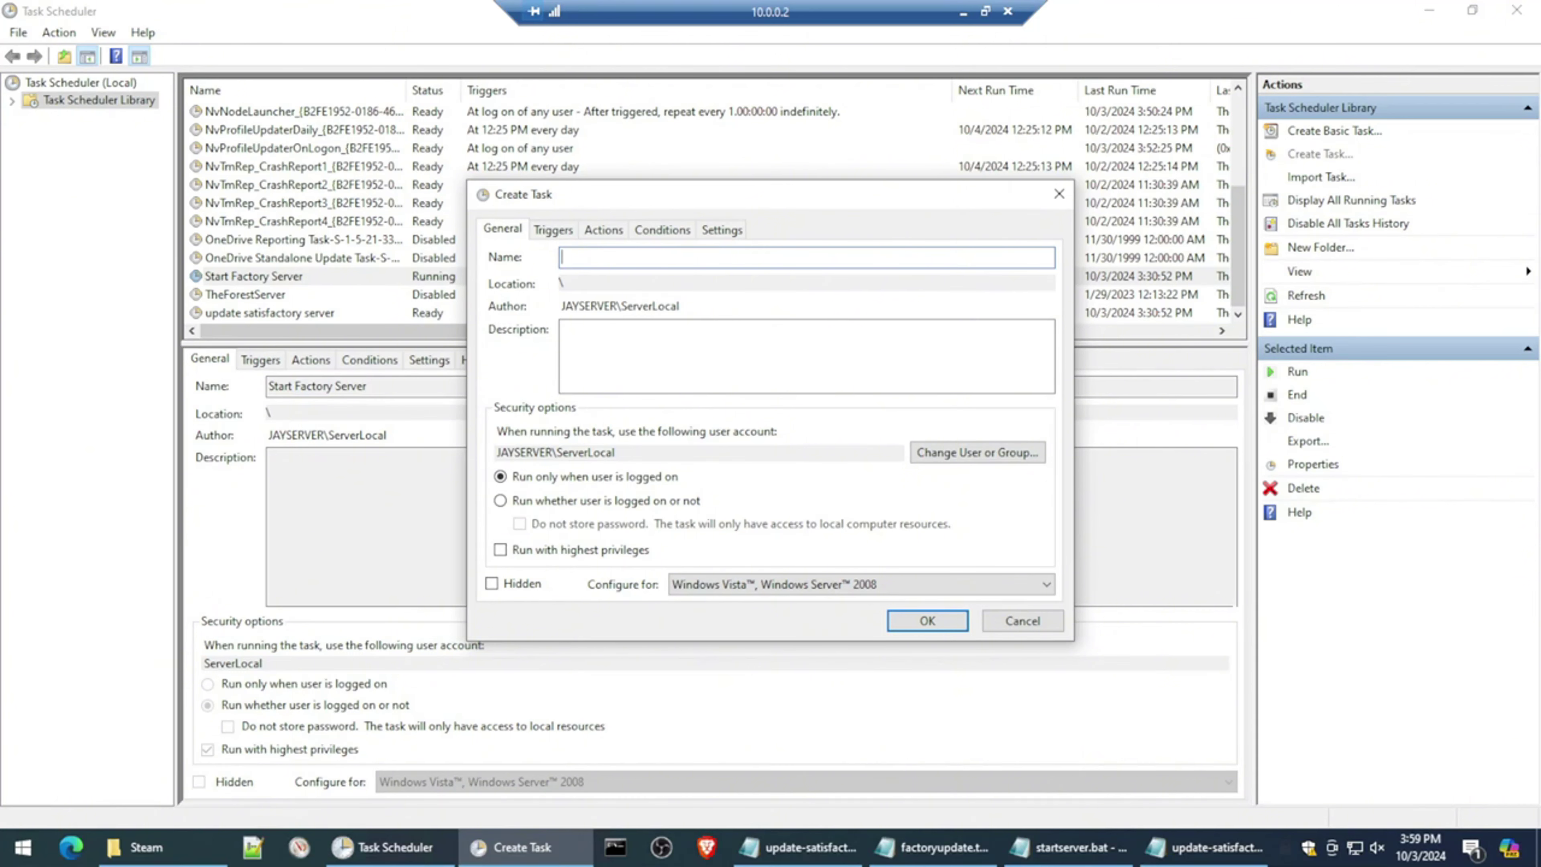
type("auto start and update factory ser")
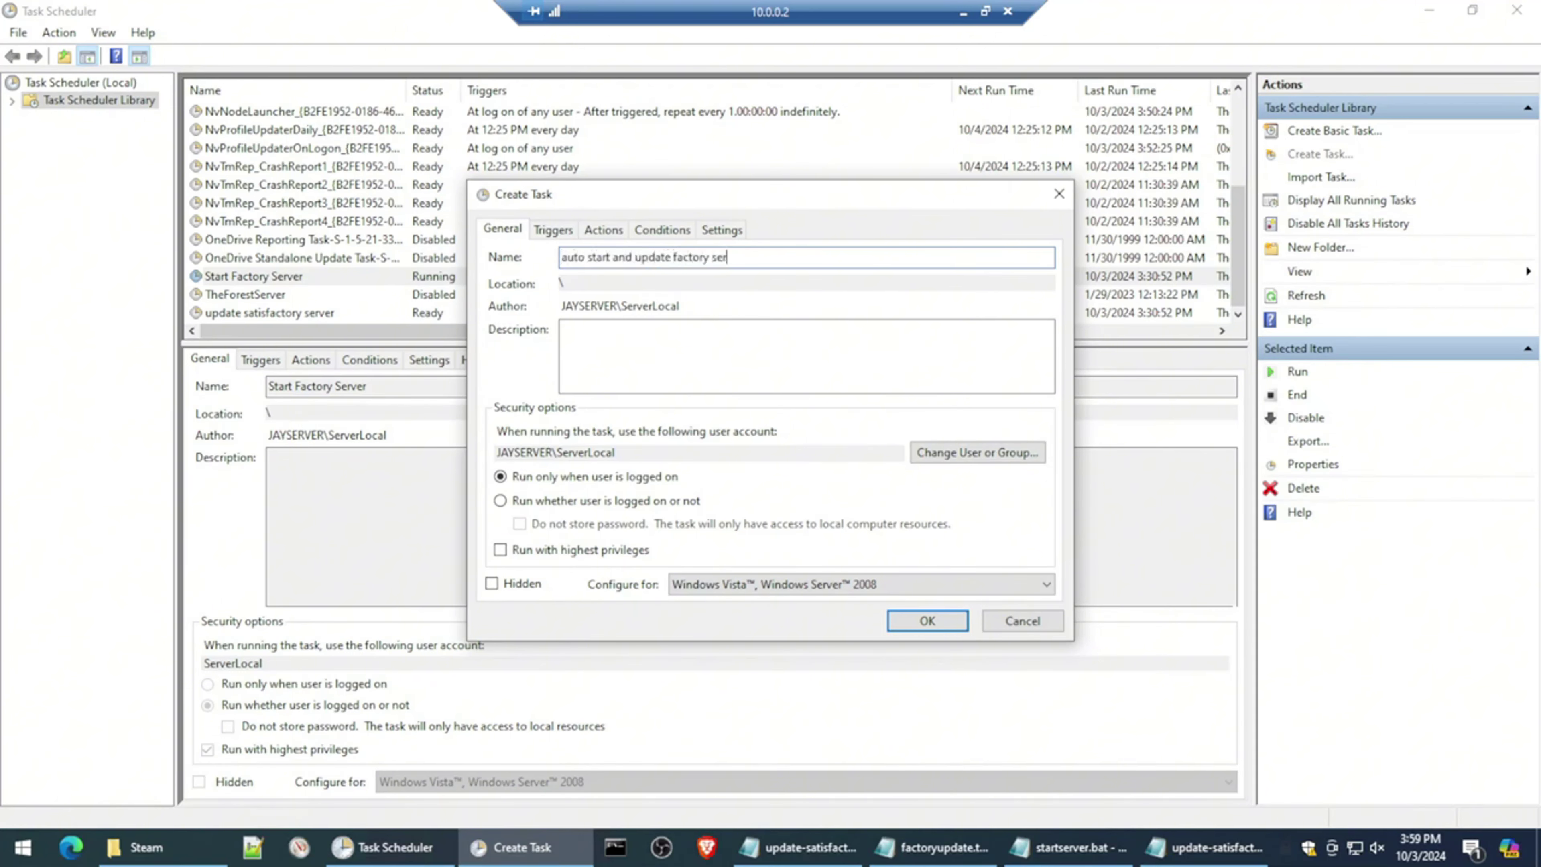
type("ver")
left_click_drag(743, 256, 530, 265)
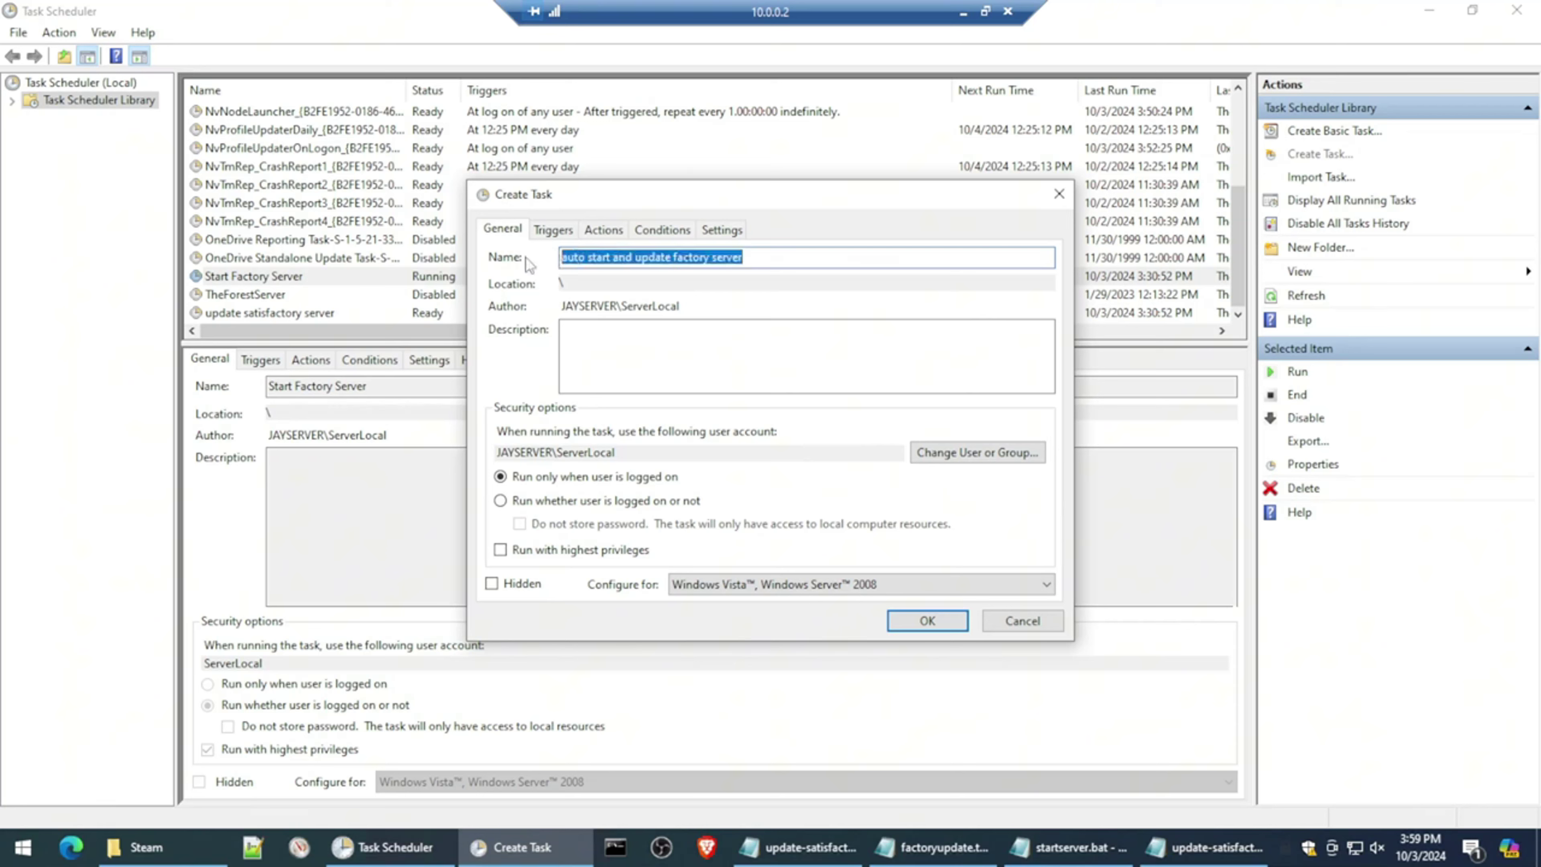
left_click(776, 255)
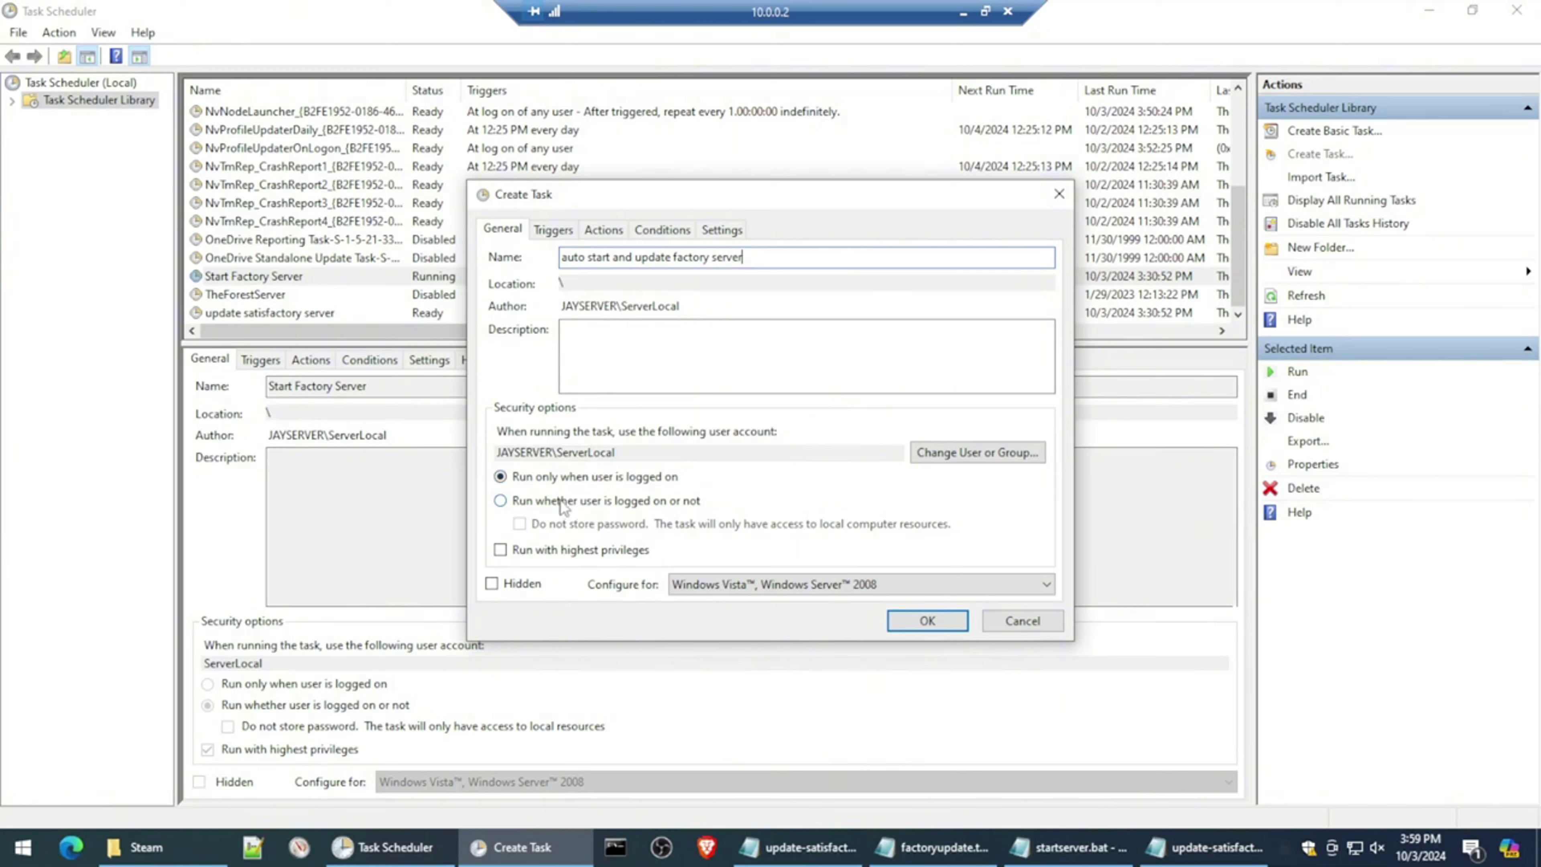
left_click(580, 502)
Step: Add a trigger that begins the new task at startup
left_click(554, 235)
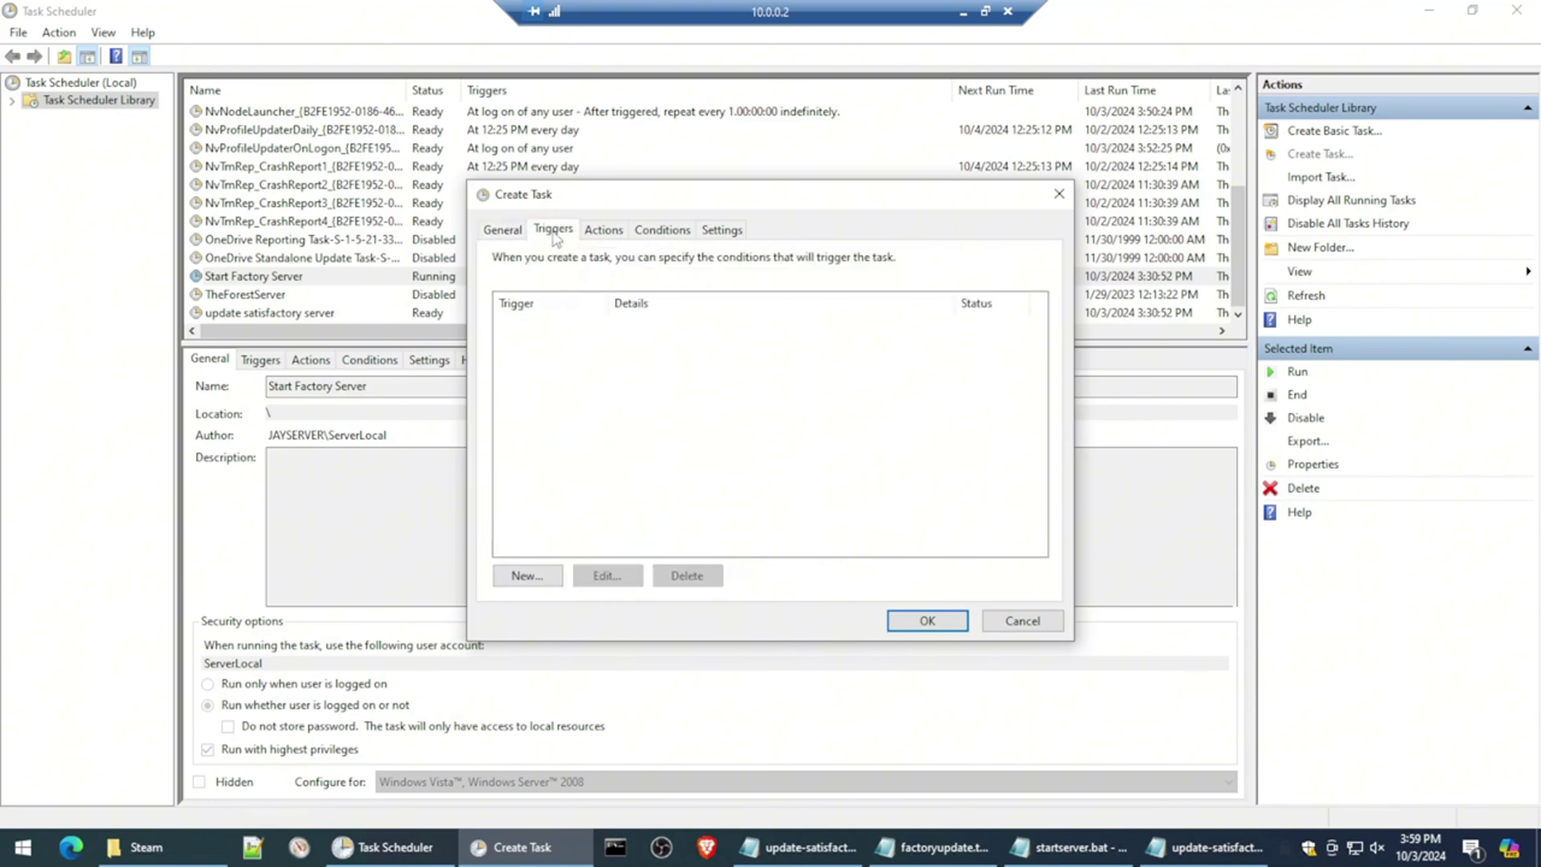
left_click(527, 578)
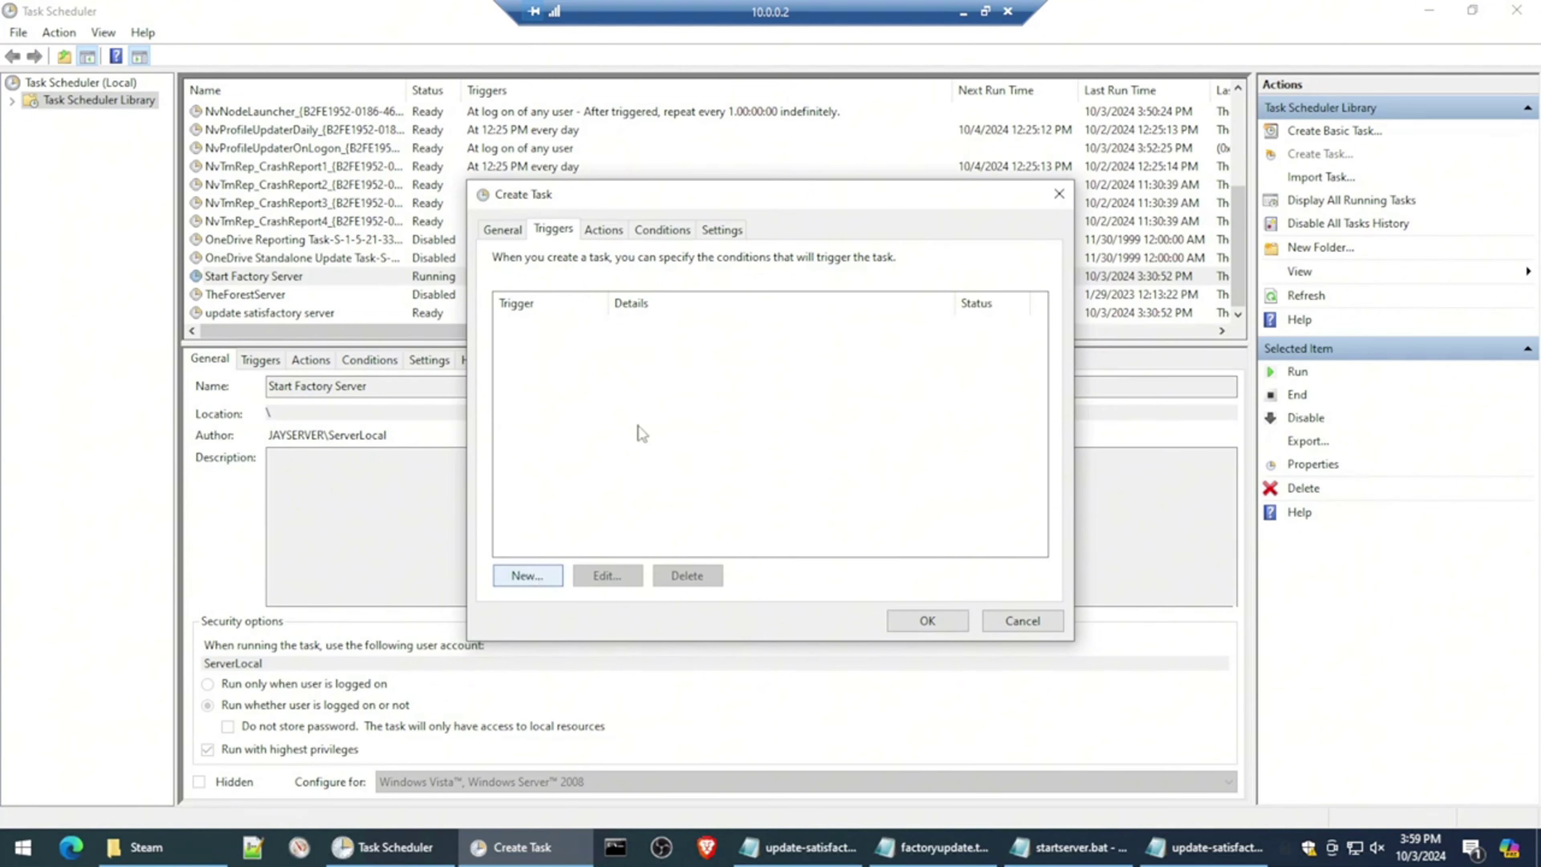
left_click(673, 214)
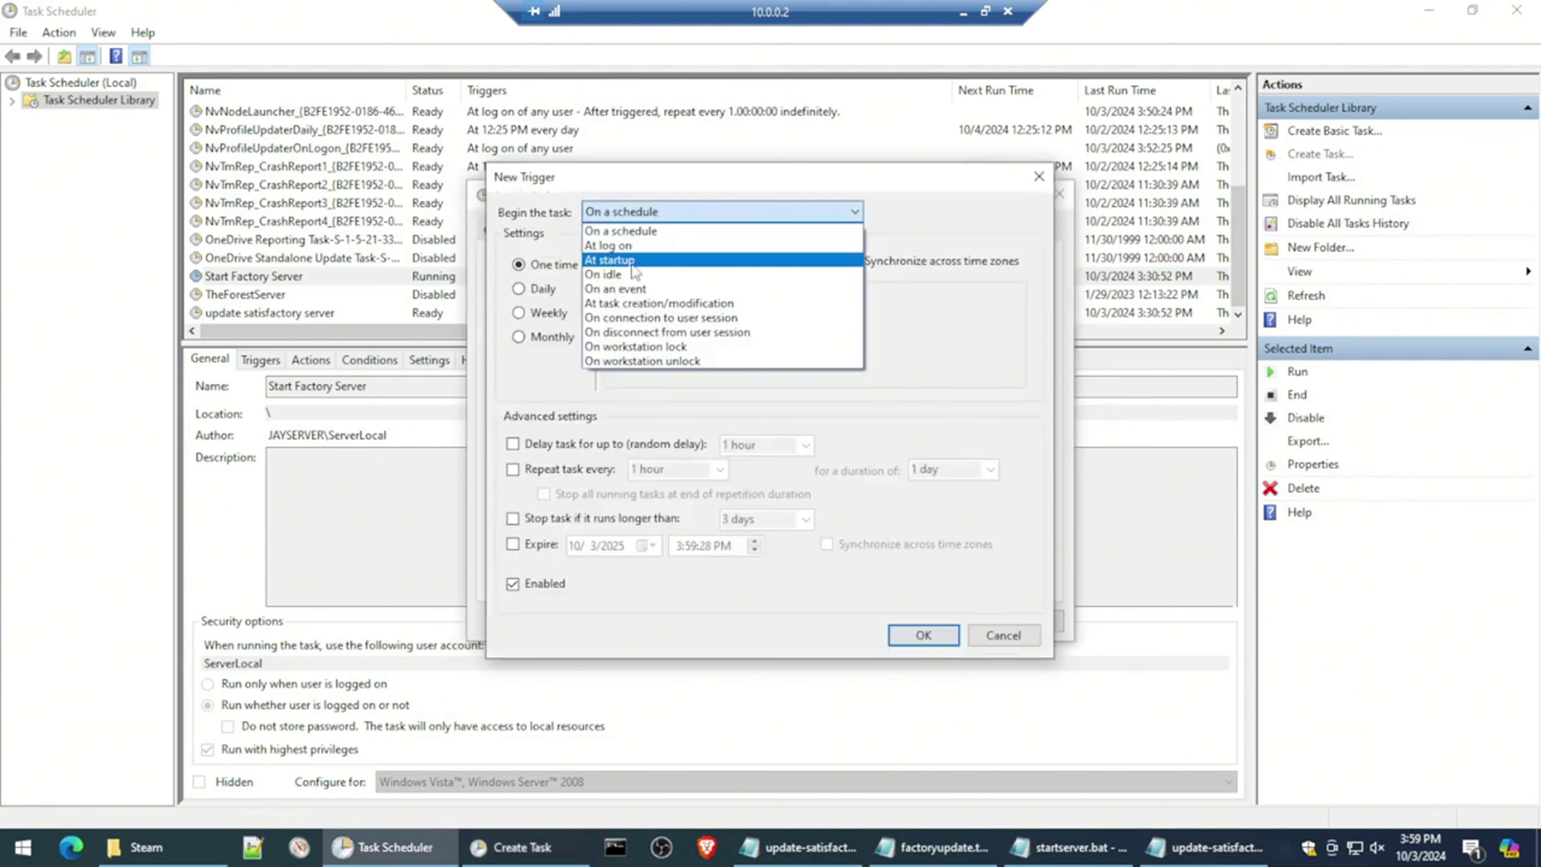
left_click(631, 264)
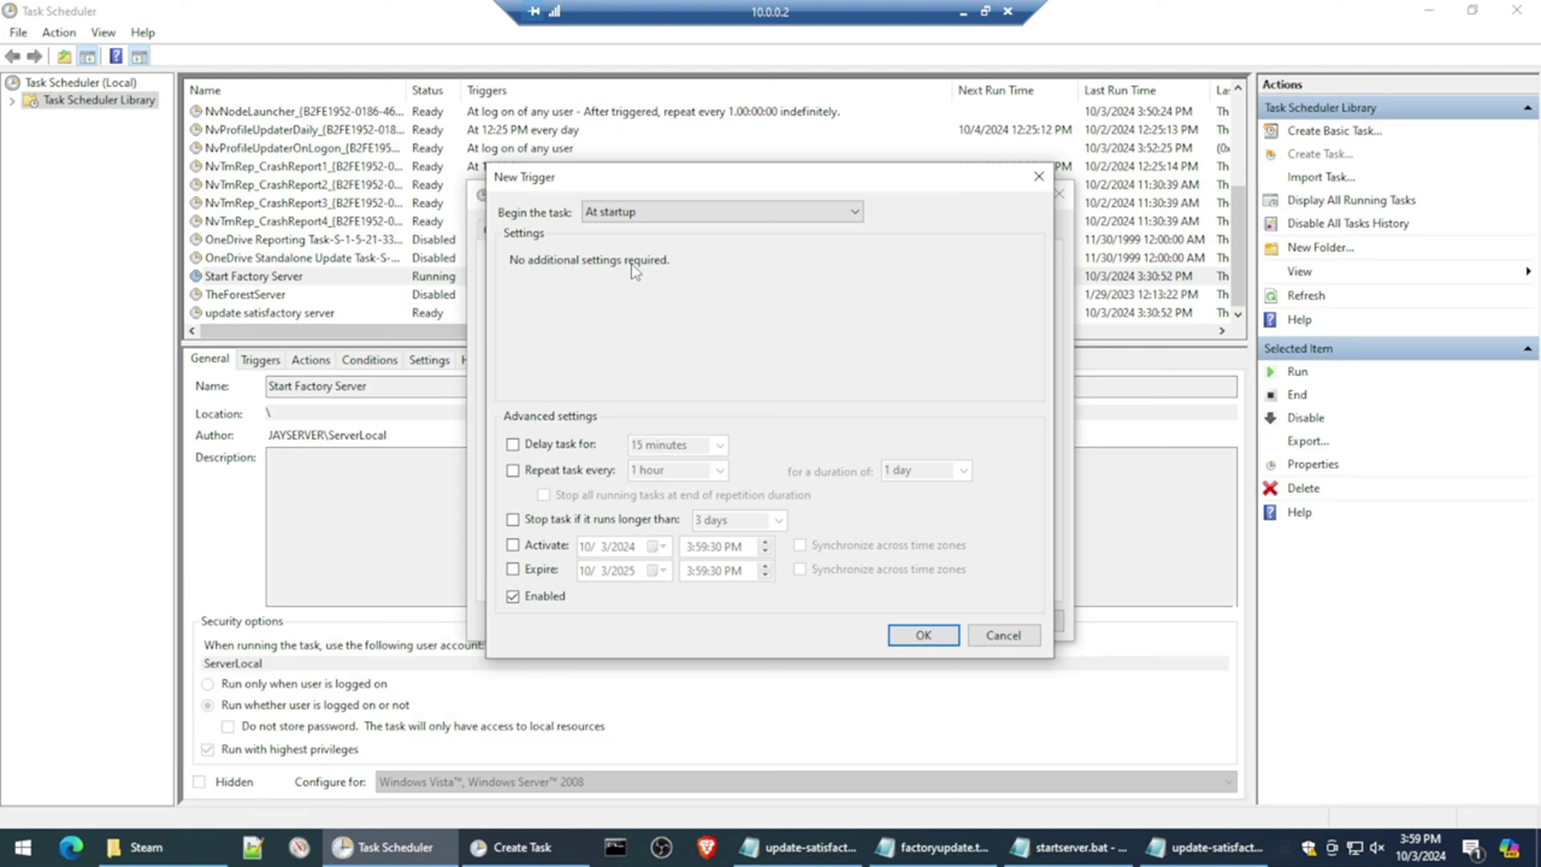
left_click(918, 637)
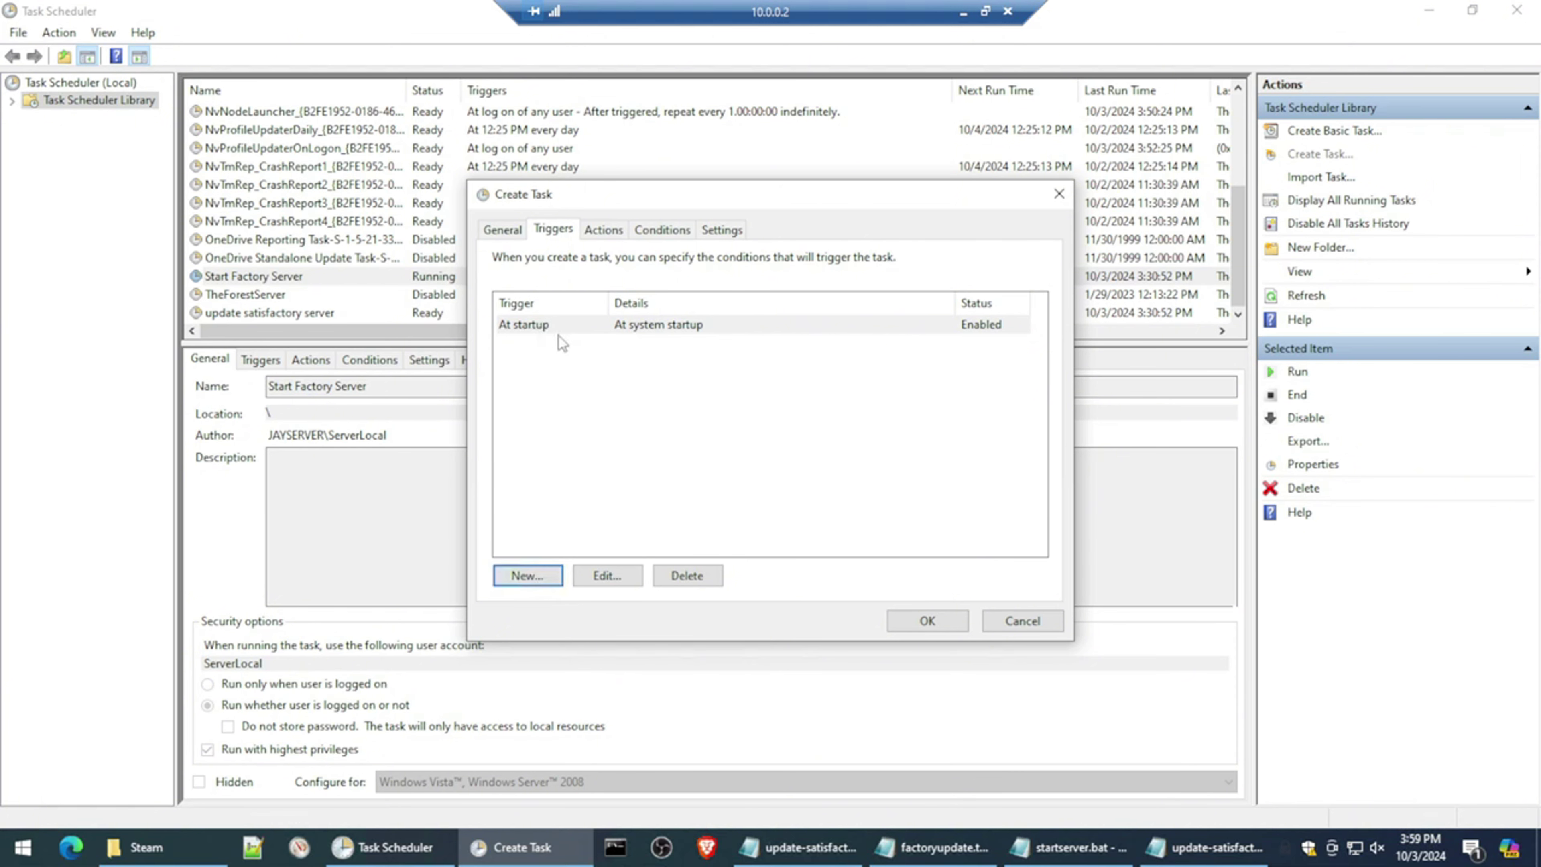
Step: Add a daily trigger on a schedule at 3:00 AM, recurring every 1 day, and check both entries in the trigger list
left_click(527, 576)
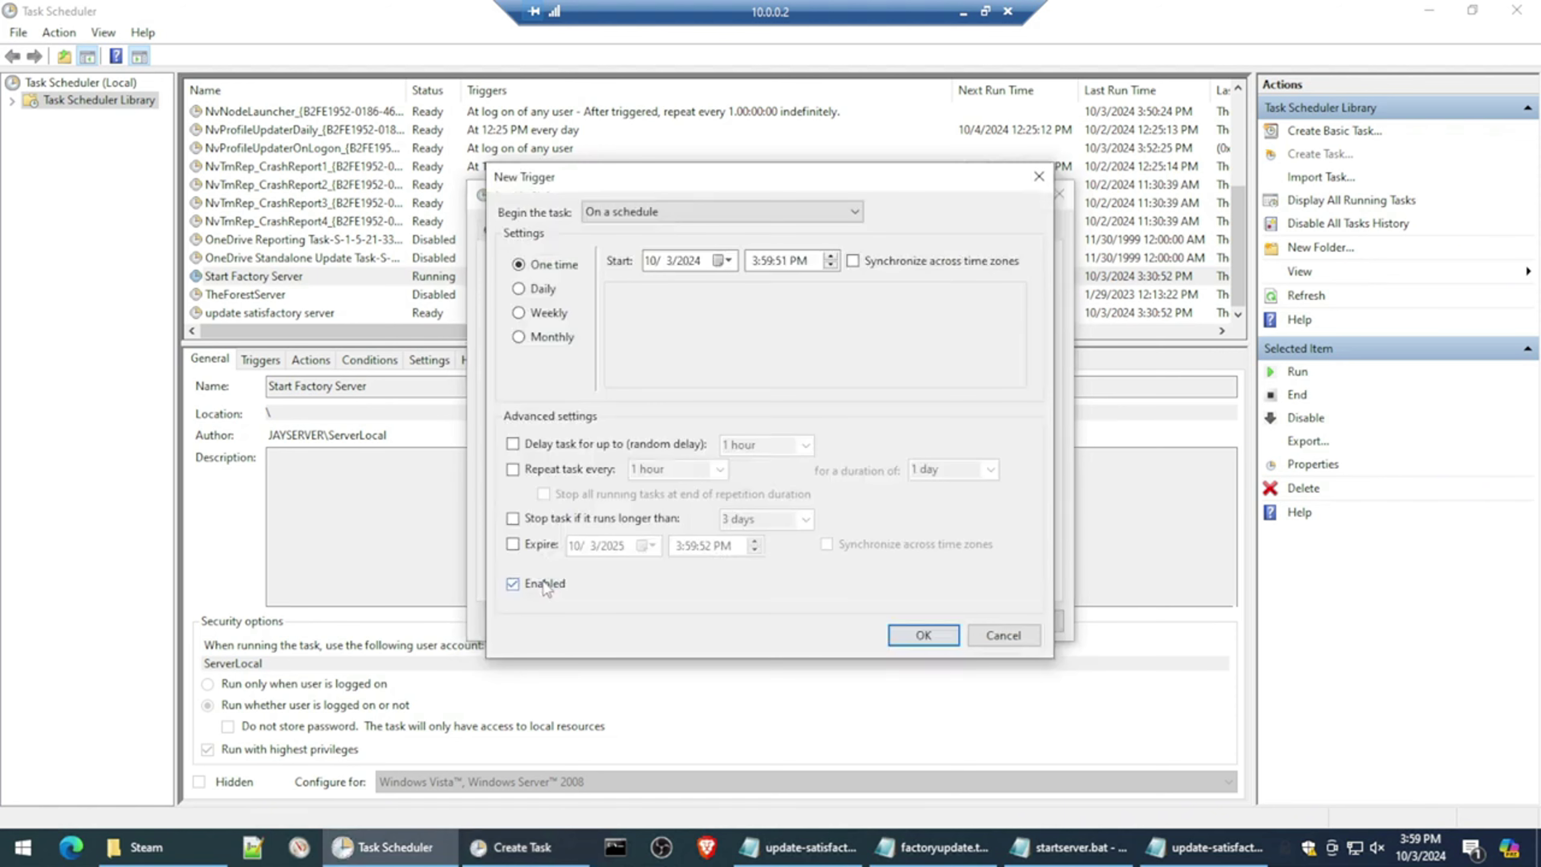
left_click(528, 291)
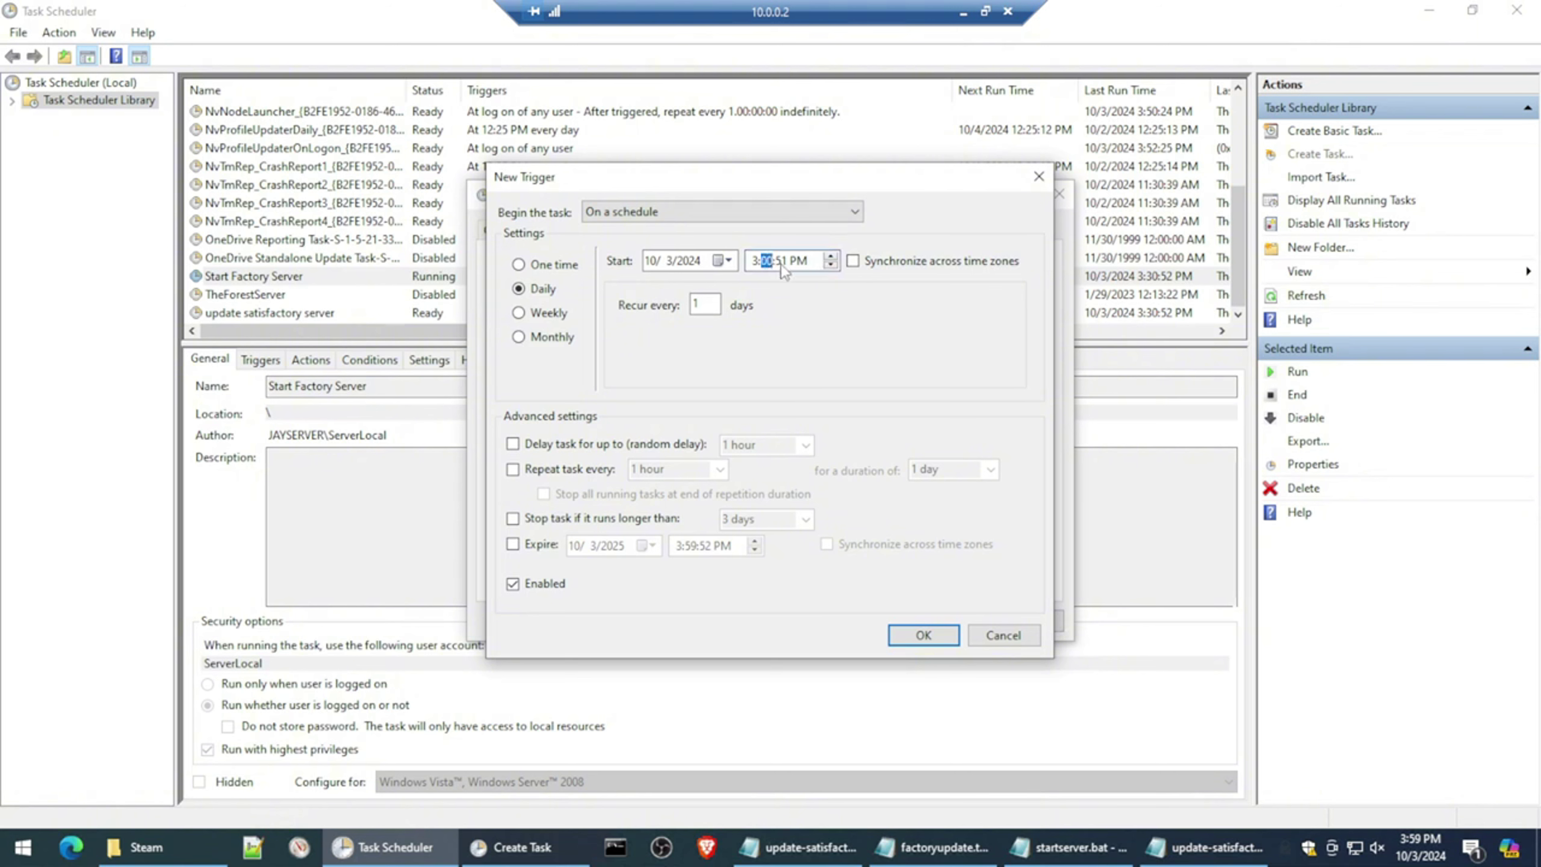
left_click(810, 268)
left_click(831, 265)
left_click(705, 305)
left_click(939, 634)
left_click(663, 376)
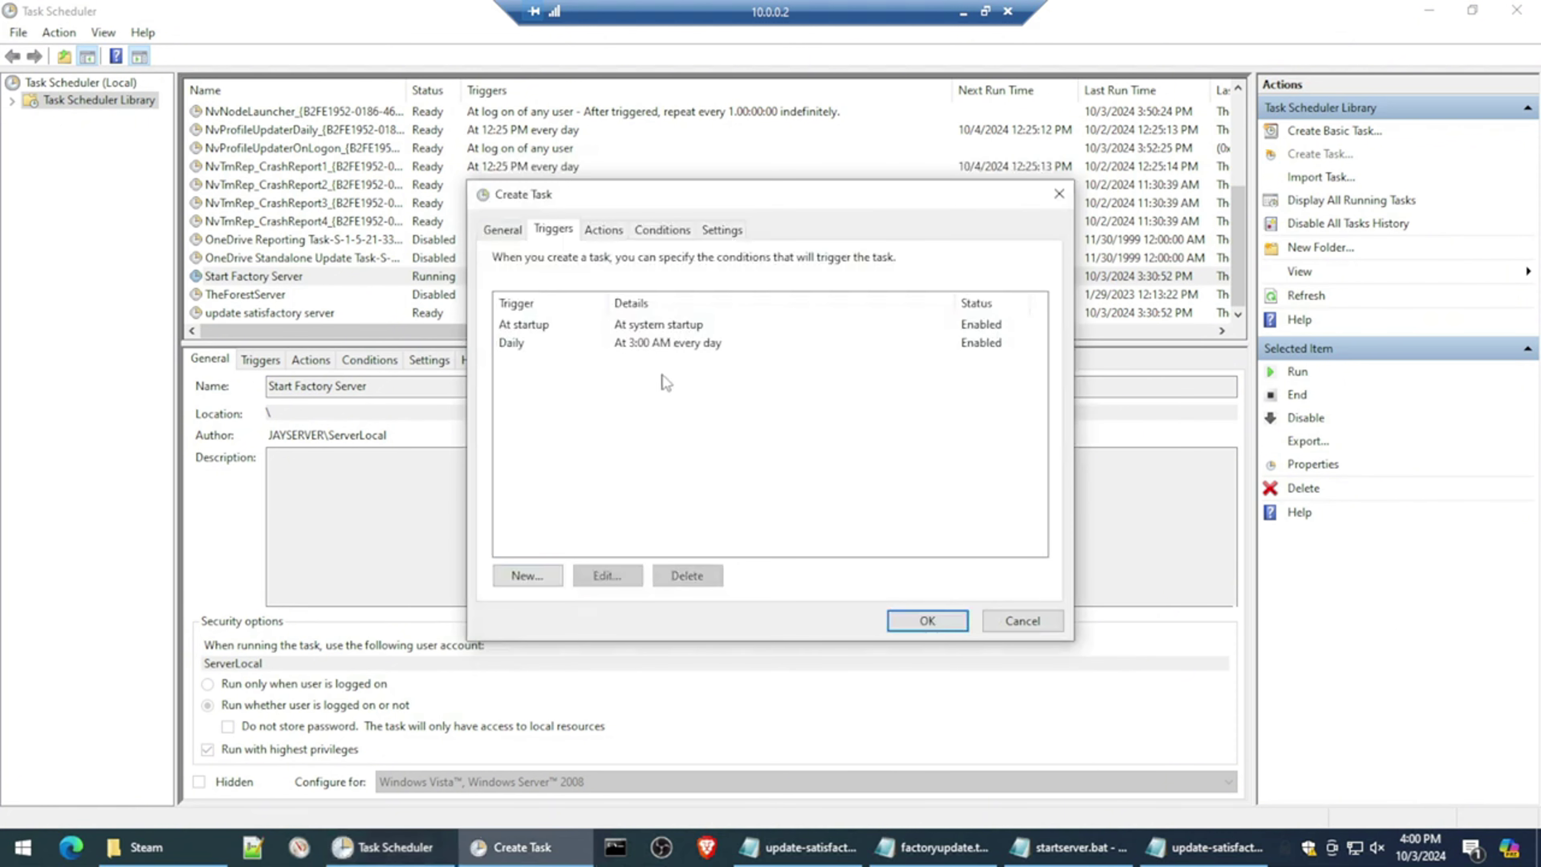
left_click(668, 344)
left_click(677, 327)
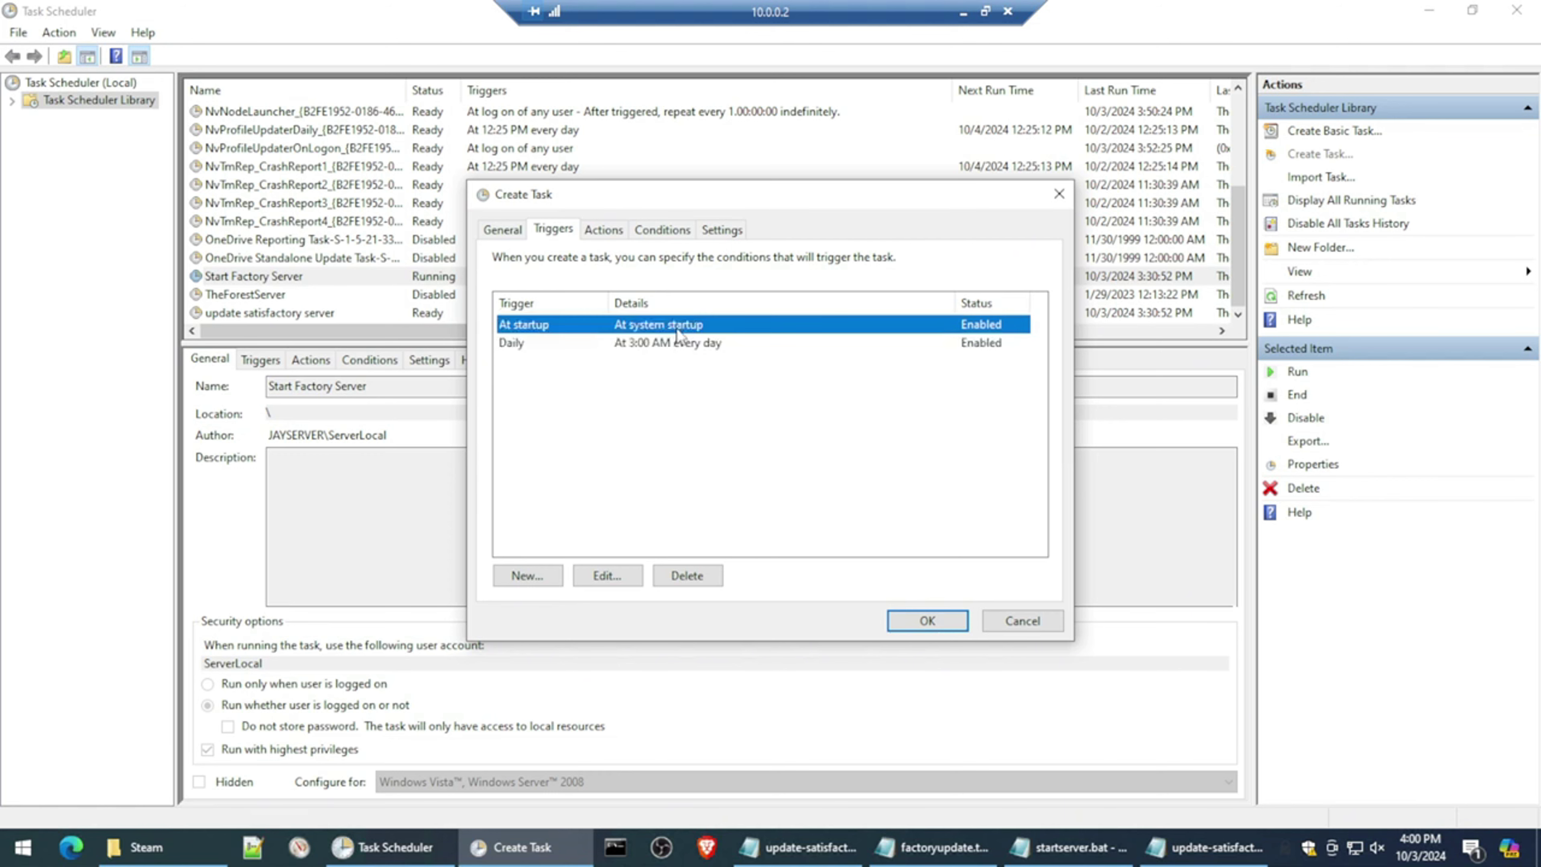
left_click(670, 345)
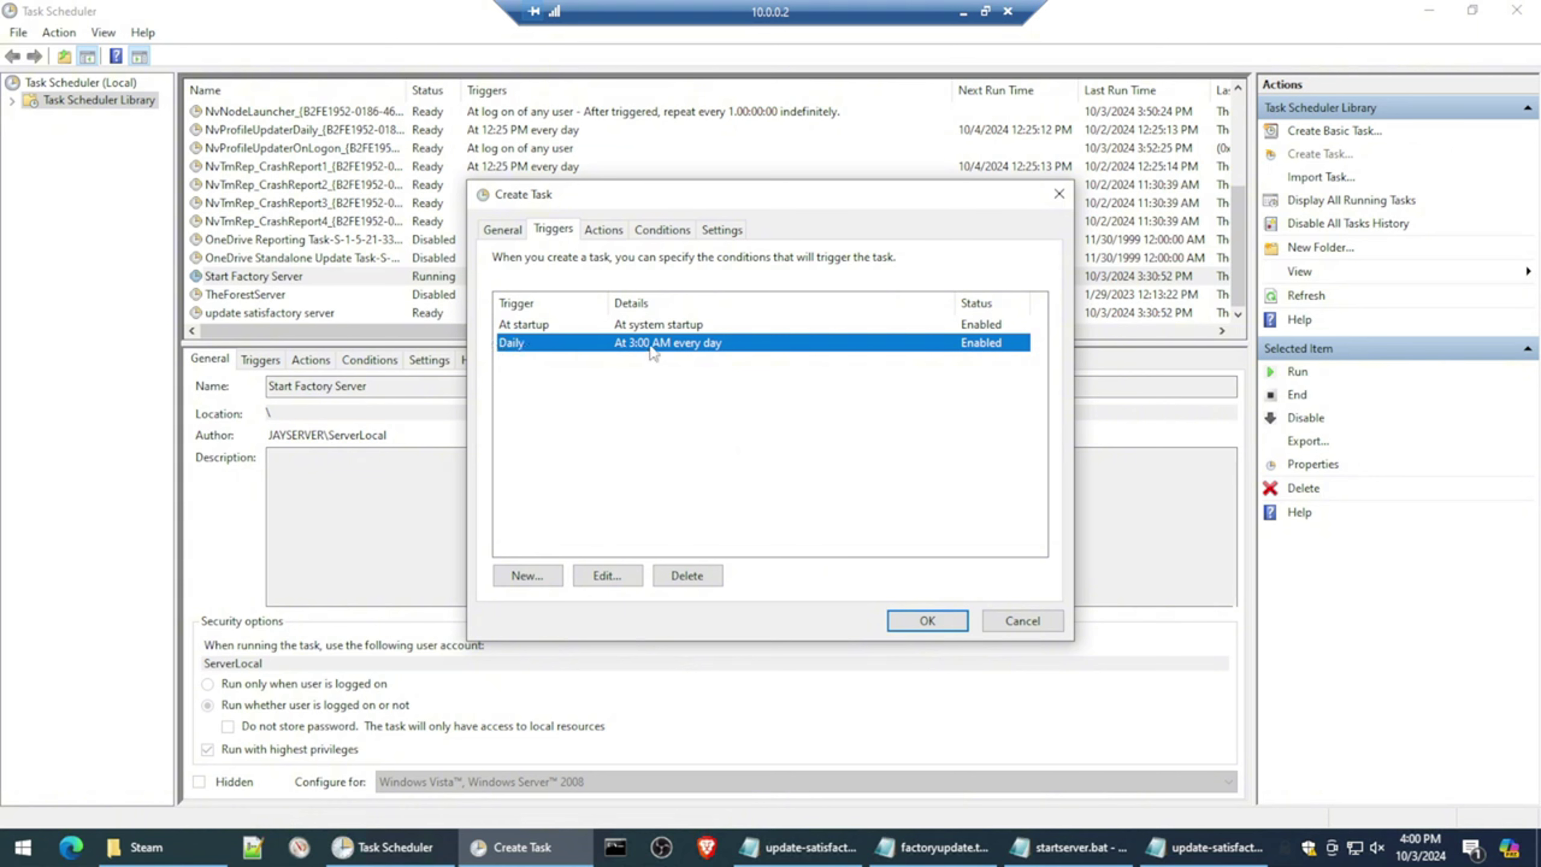
Step: Add a Start a program action that runs startserver.bat from C:\Program Files (x86)\Steam
left_click(609, 238)
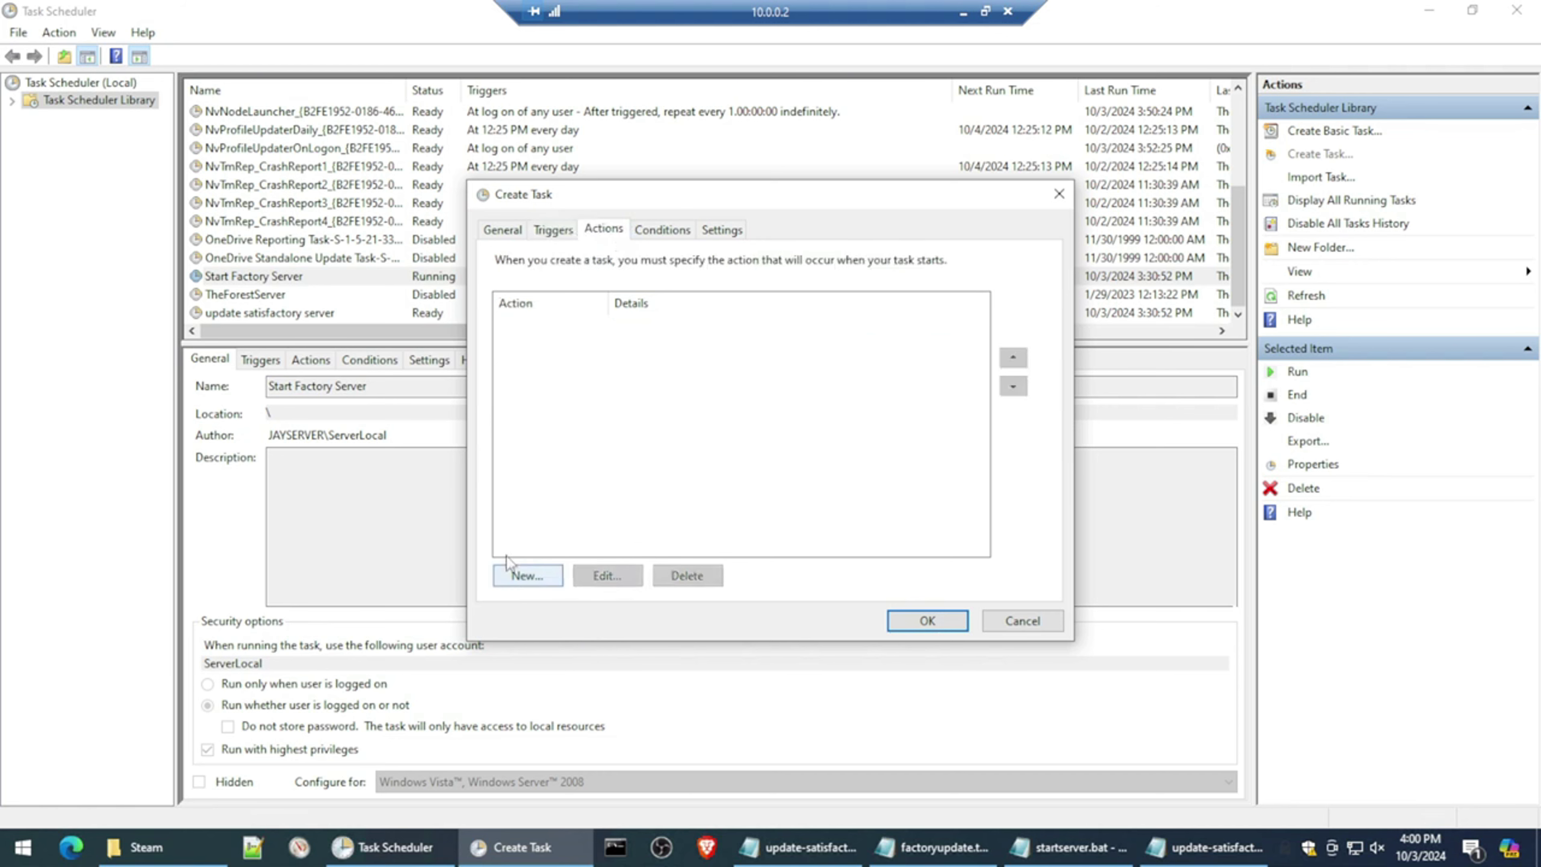
left_click(544, 575)
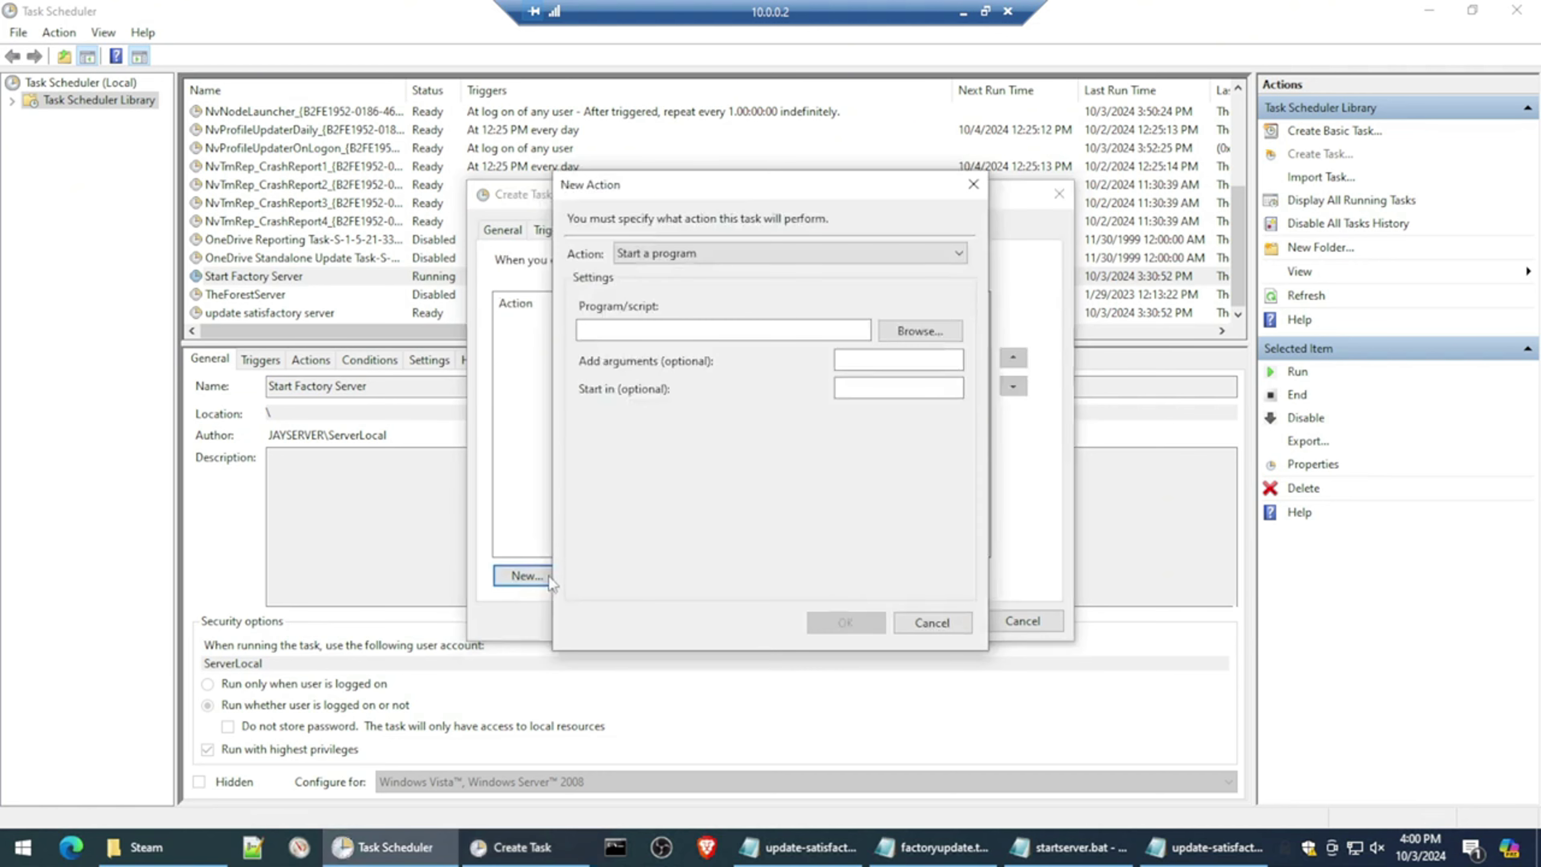
left_click(932, 333)
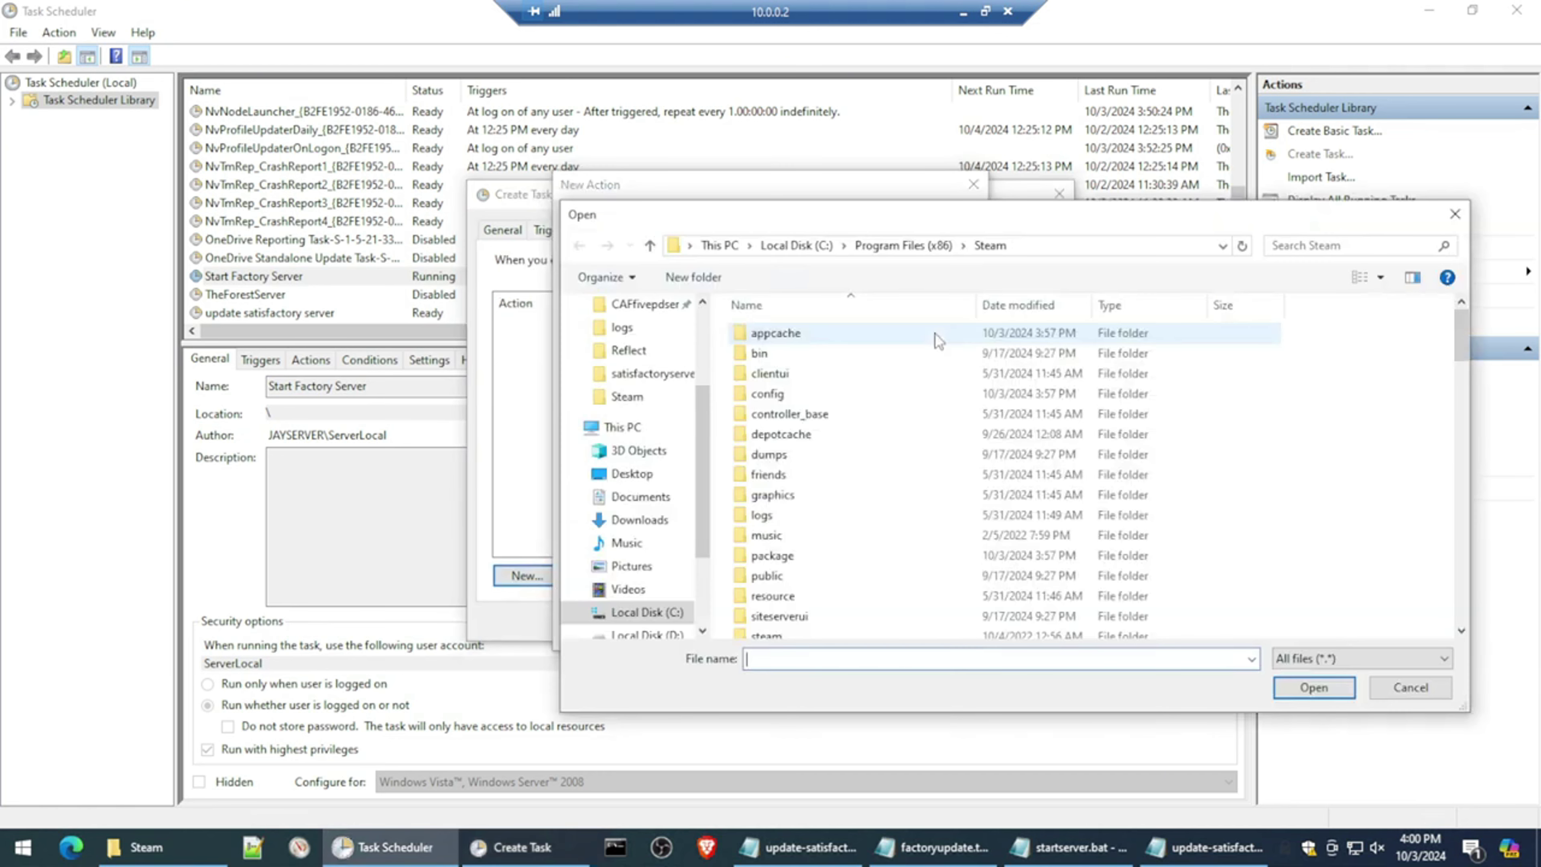
left_click(647, 612)
double_click(776, 596)
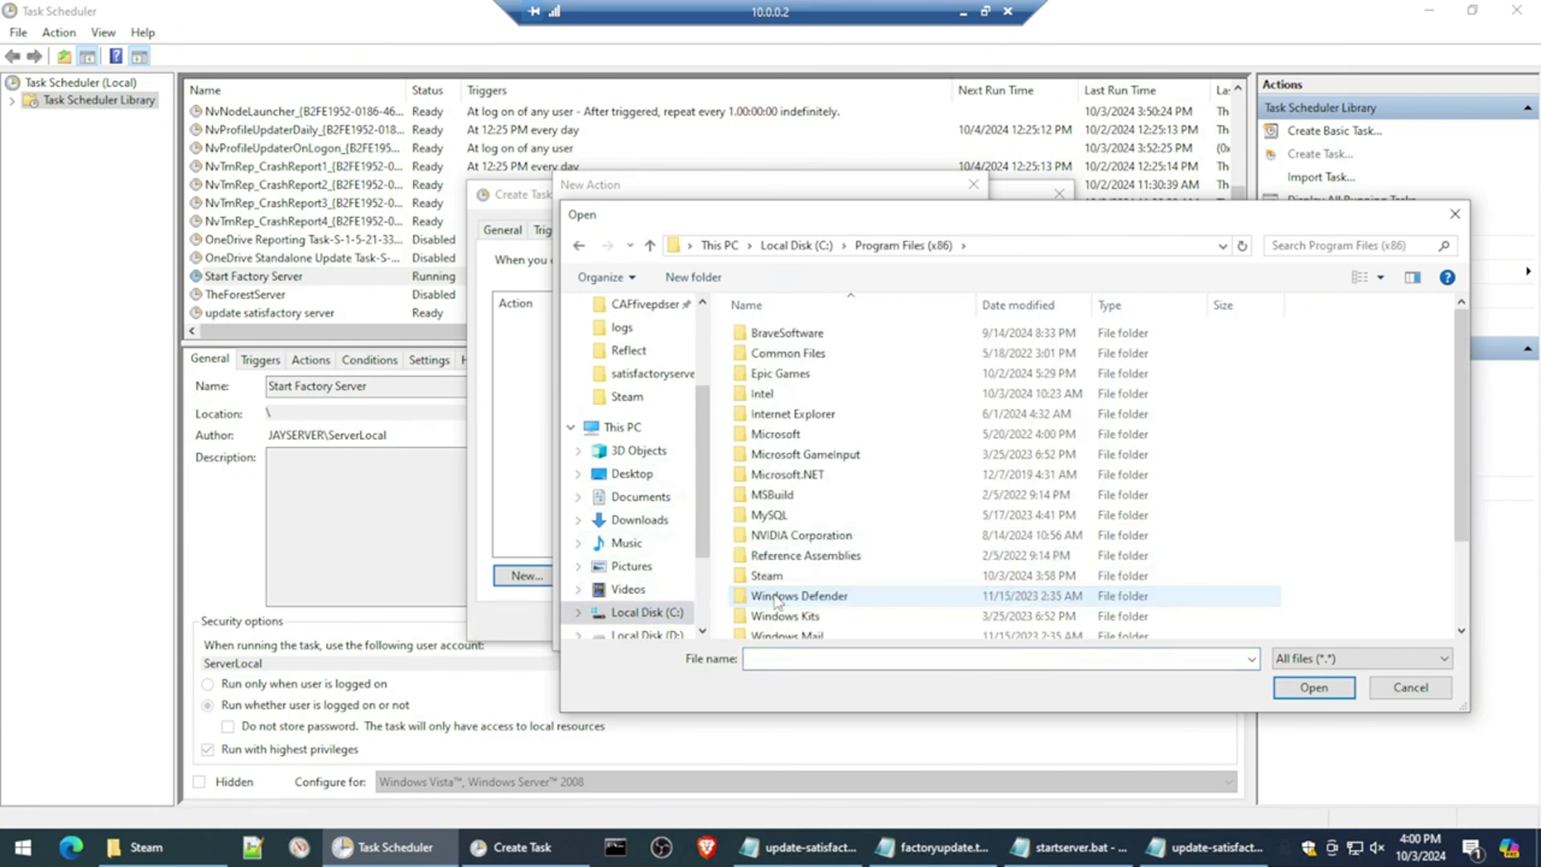
double_click(777, 576)
left_click_drag(1453, 350, 1455, 492)
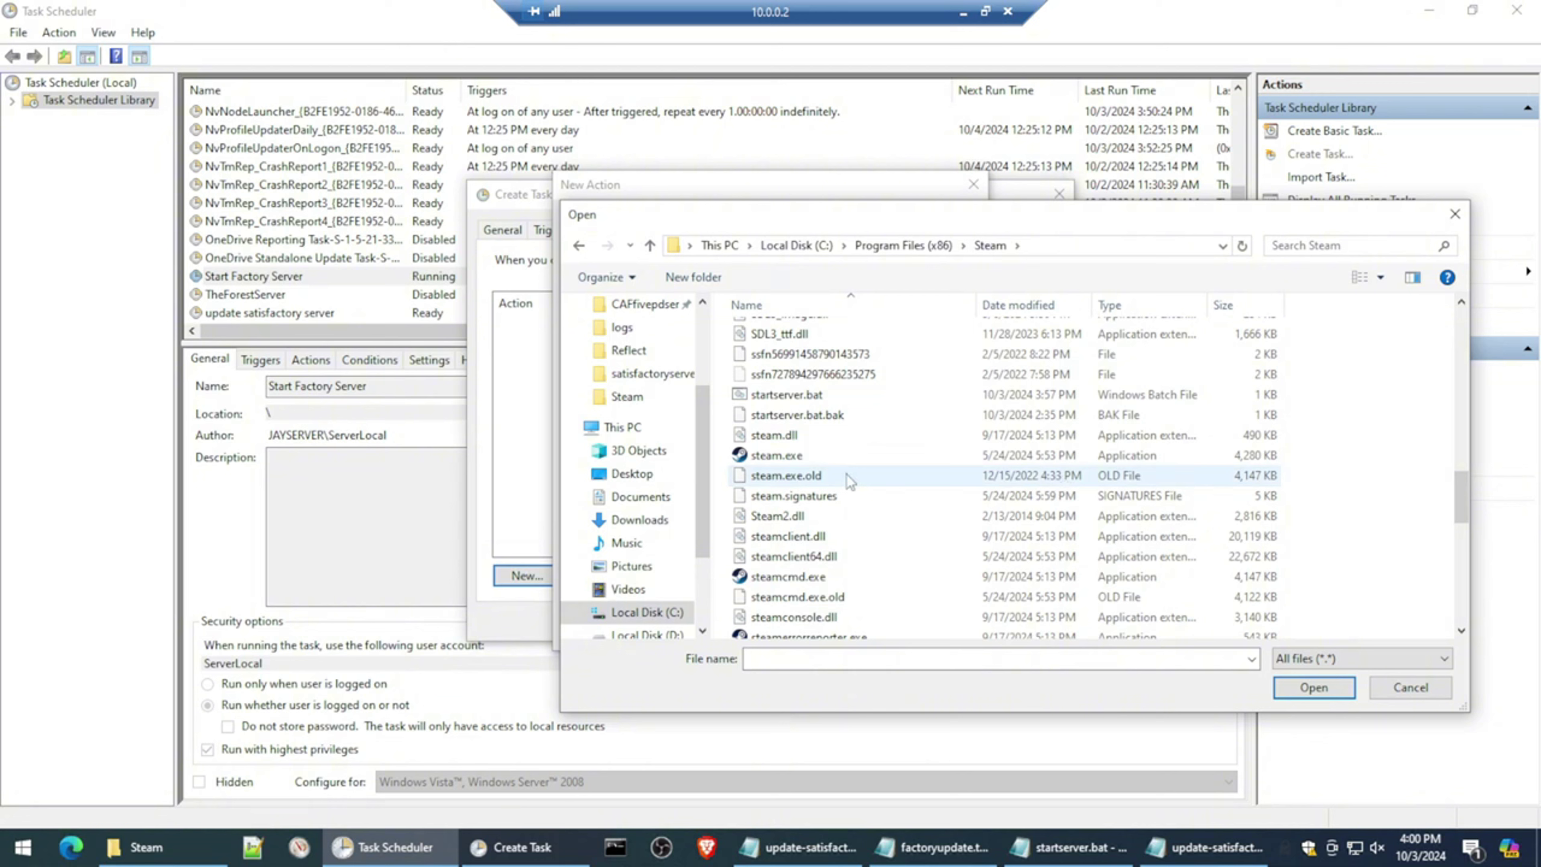
left_click(769, 396)
left_click(1294, 696)
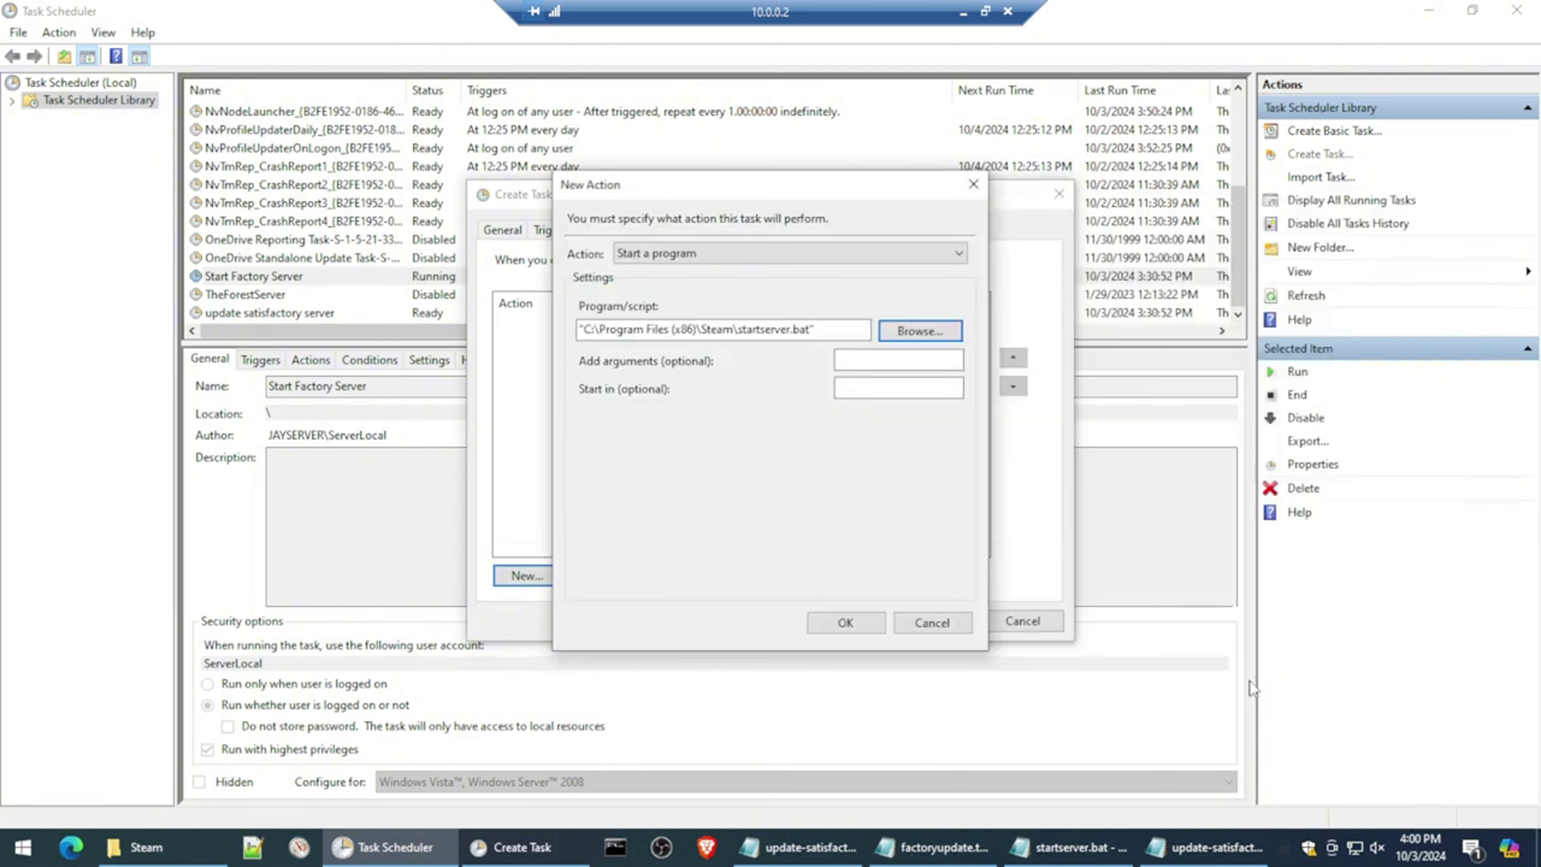
left_click(851, 624)
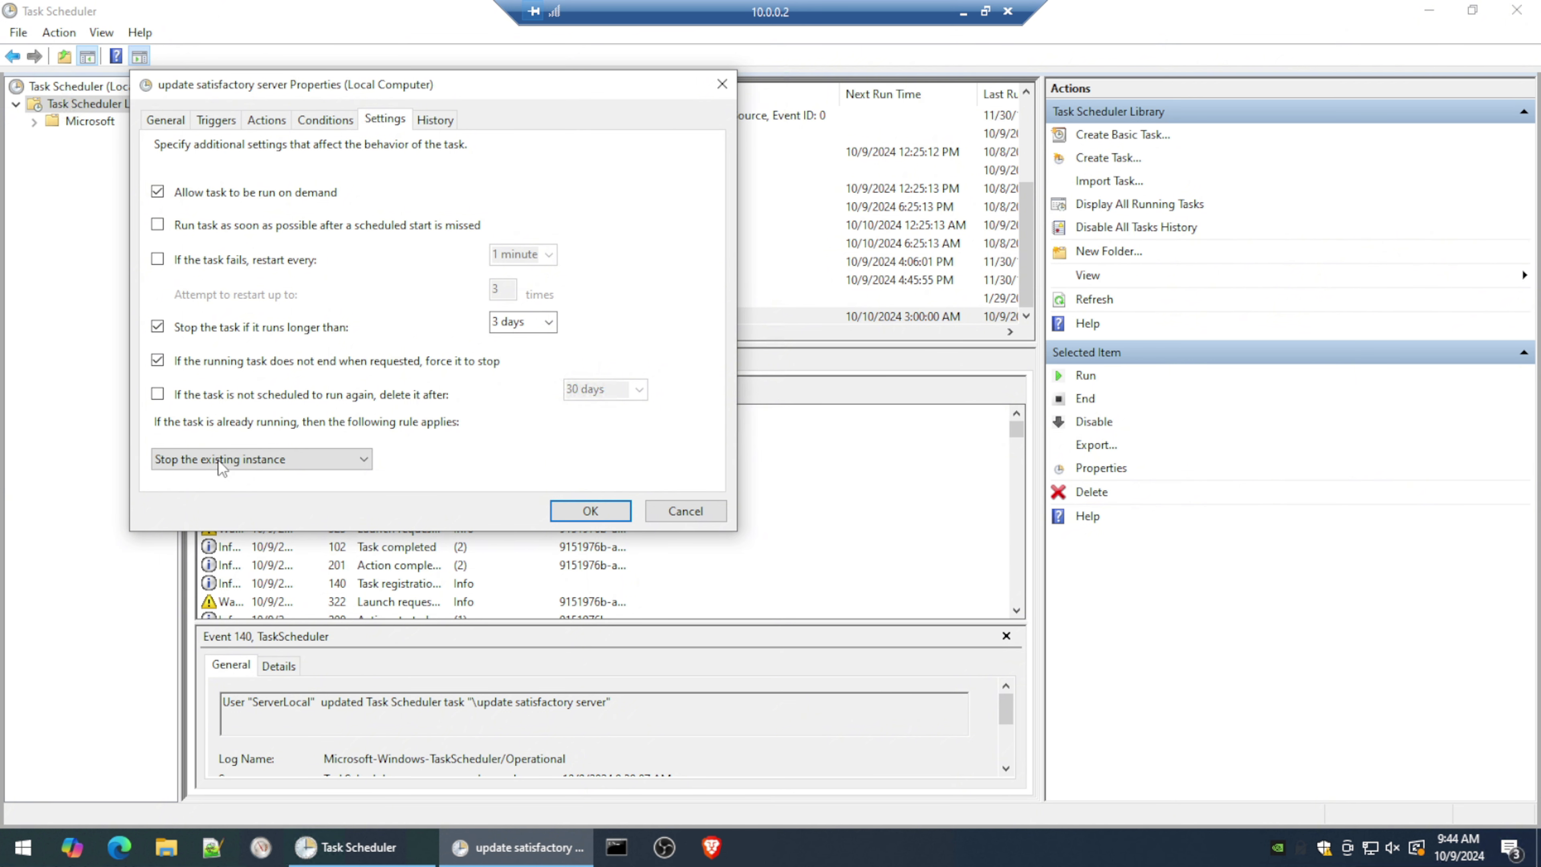
Step: Choose Stop the existing instance as the already-running rule for update satisfactory server, and examine the event 322 warning in its history
left_click(281, 465)
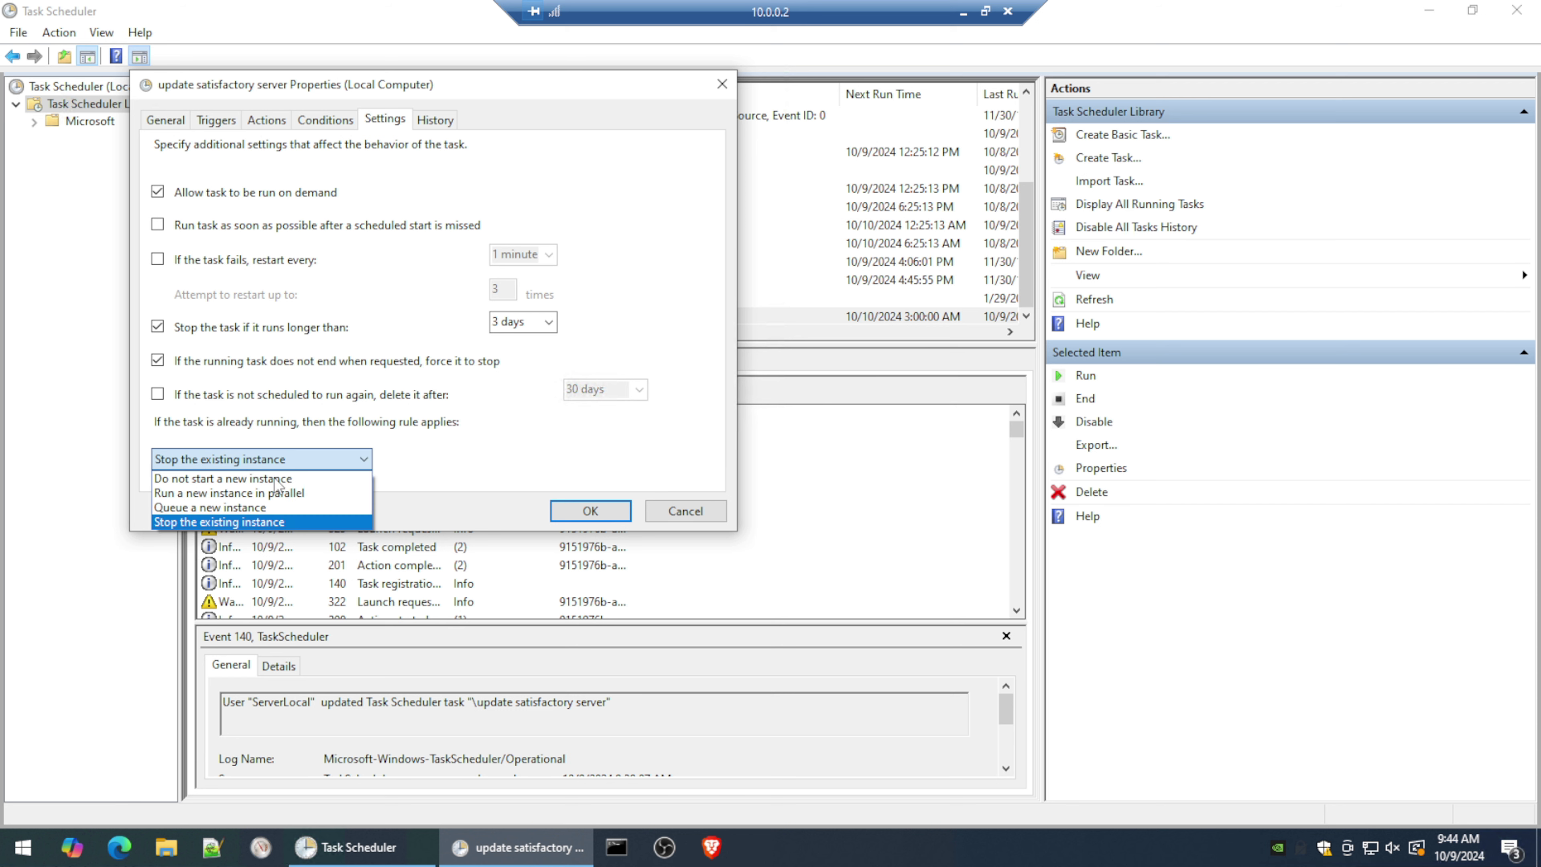
left_click(246, 523)
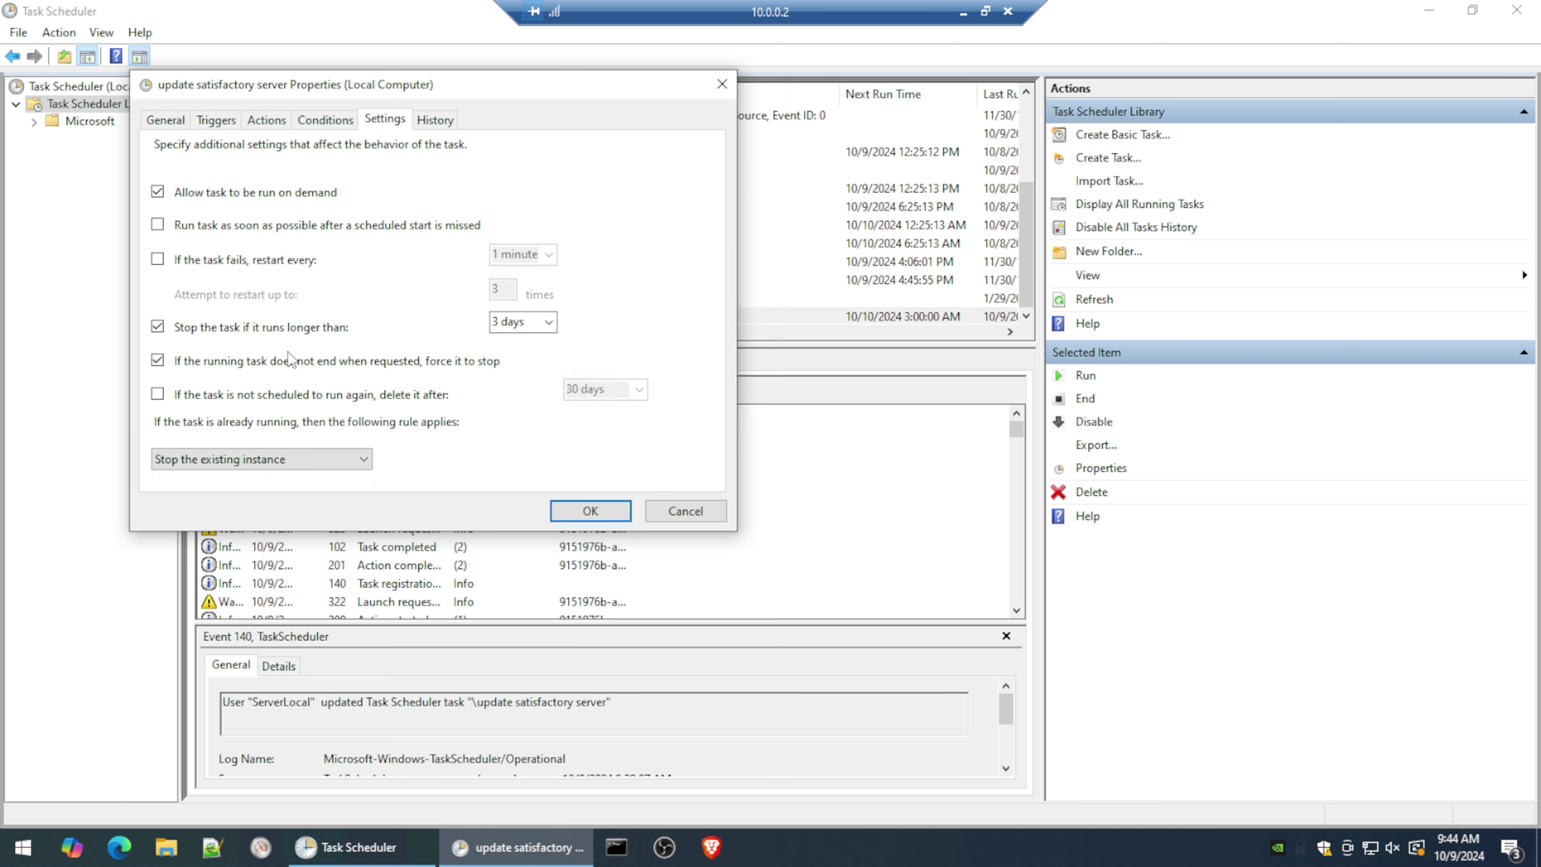
left_click(435, 119)
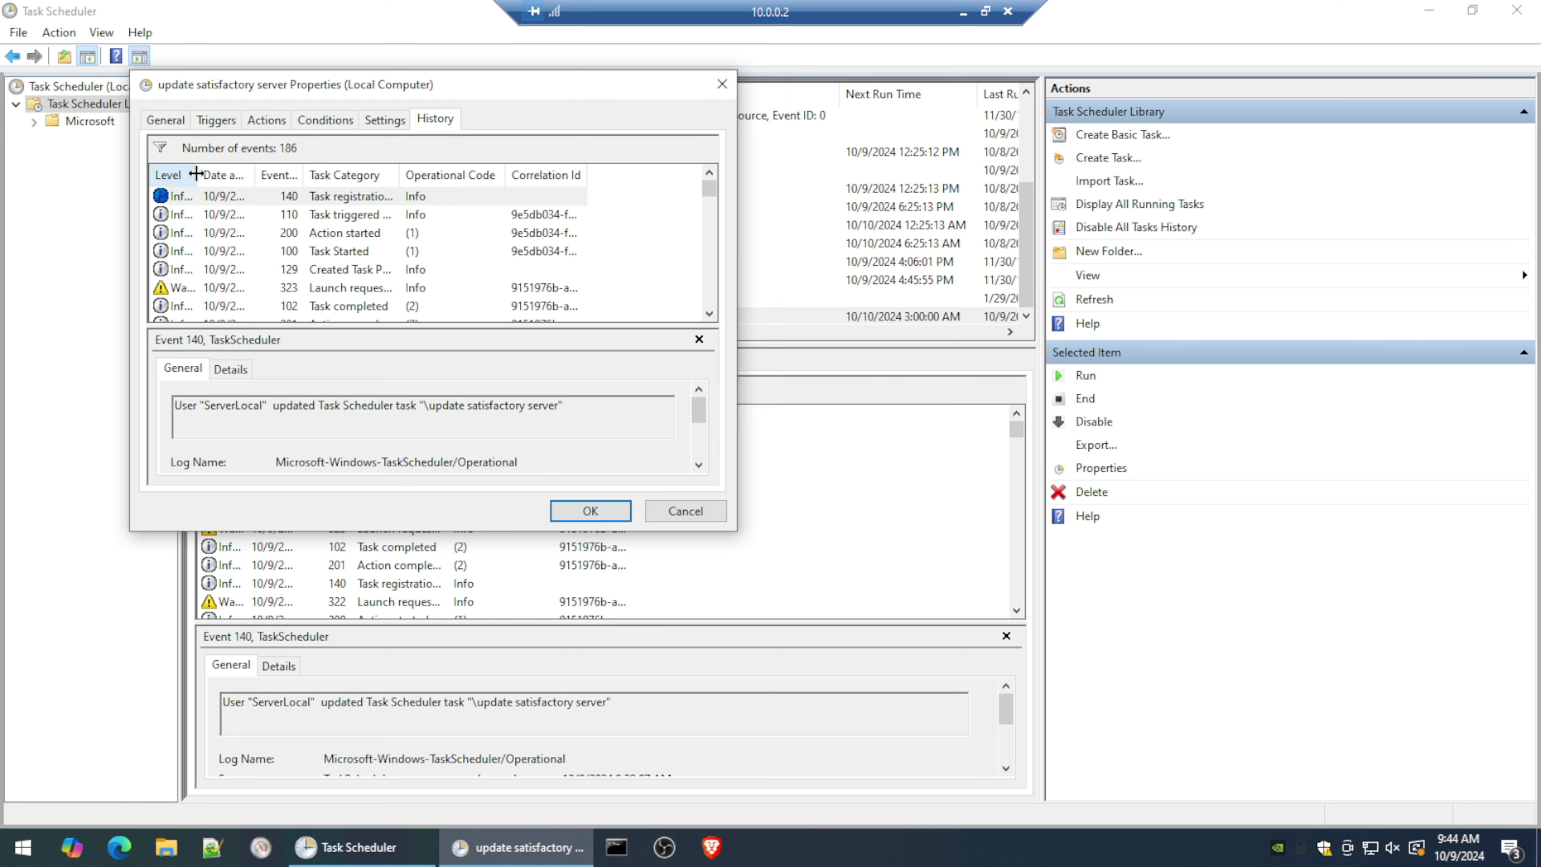
double_click(435, 175)
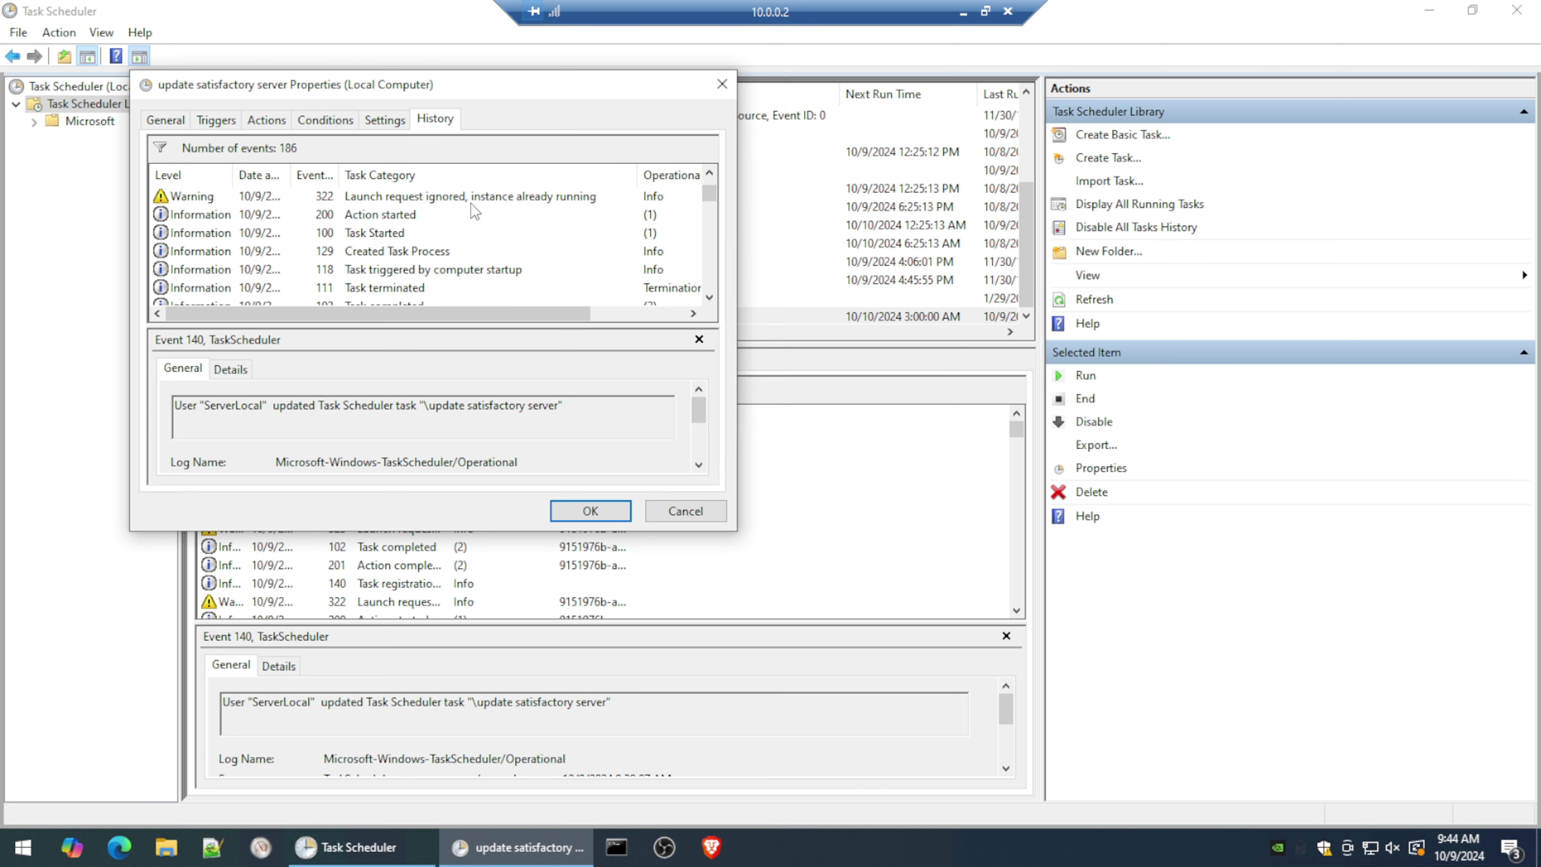
left_click(471, 203)
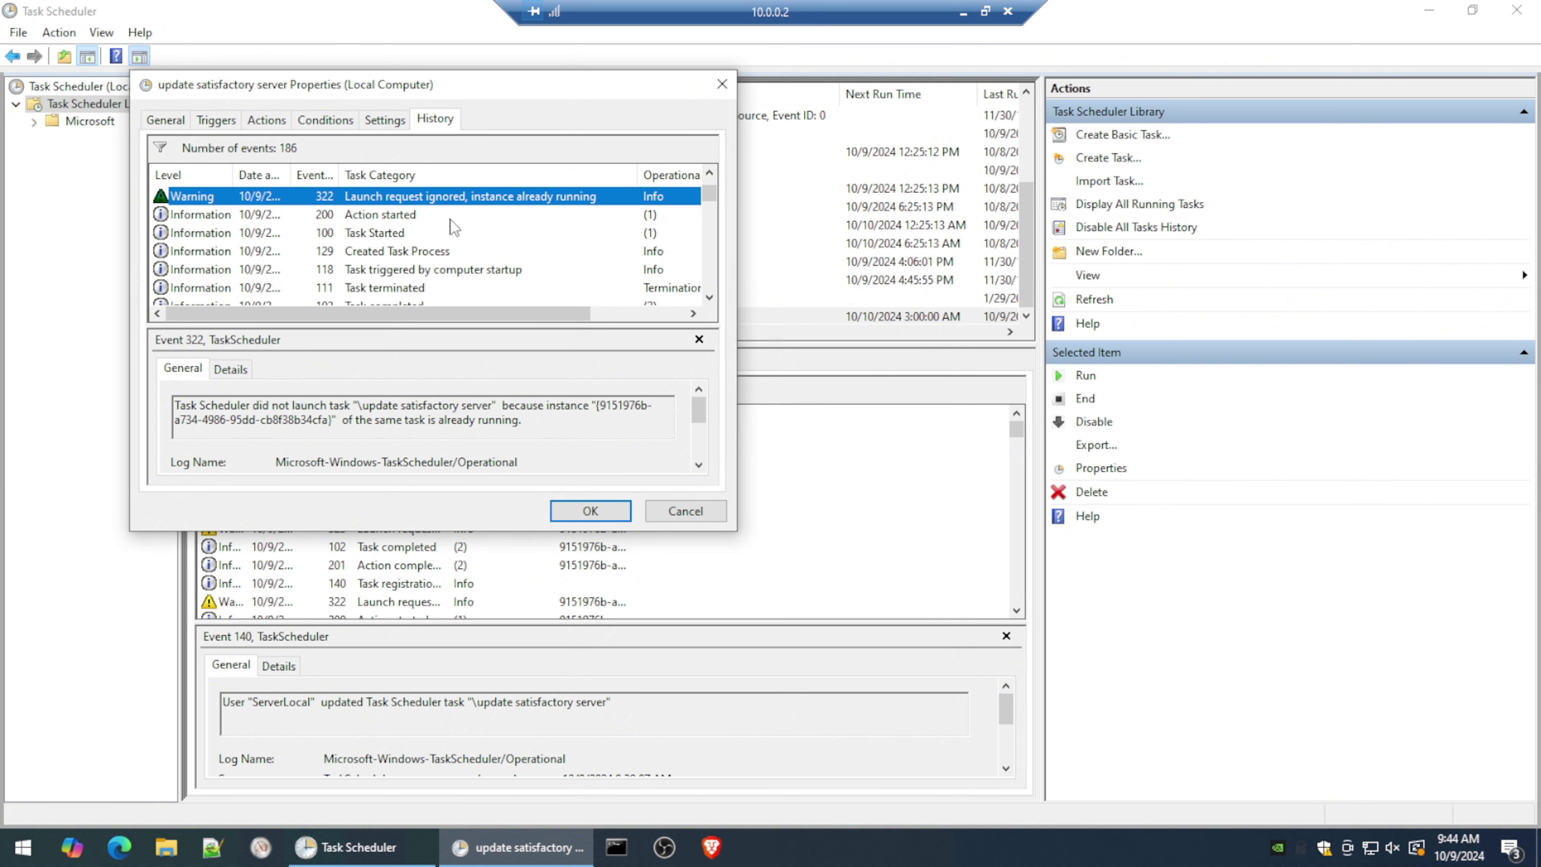
left_click(387, 121)
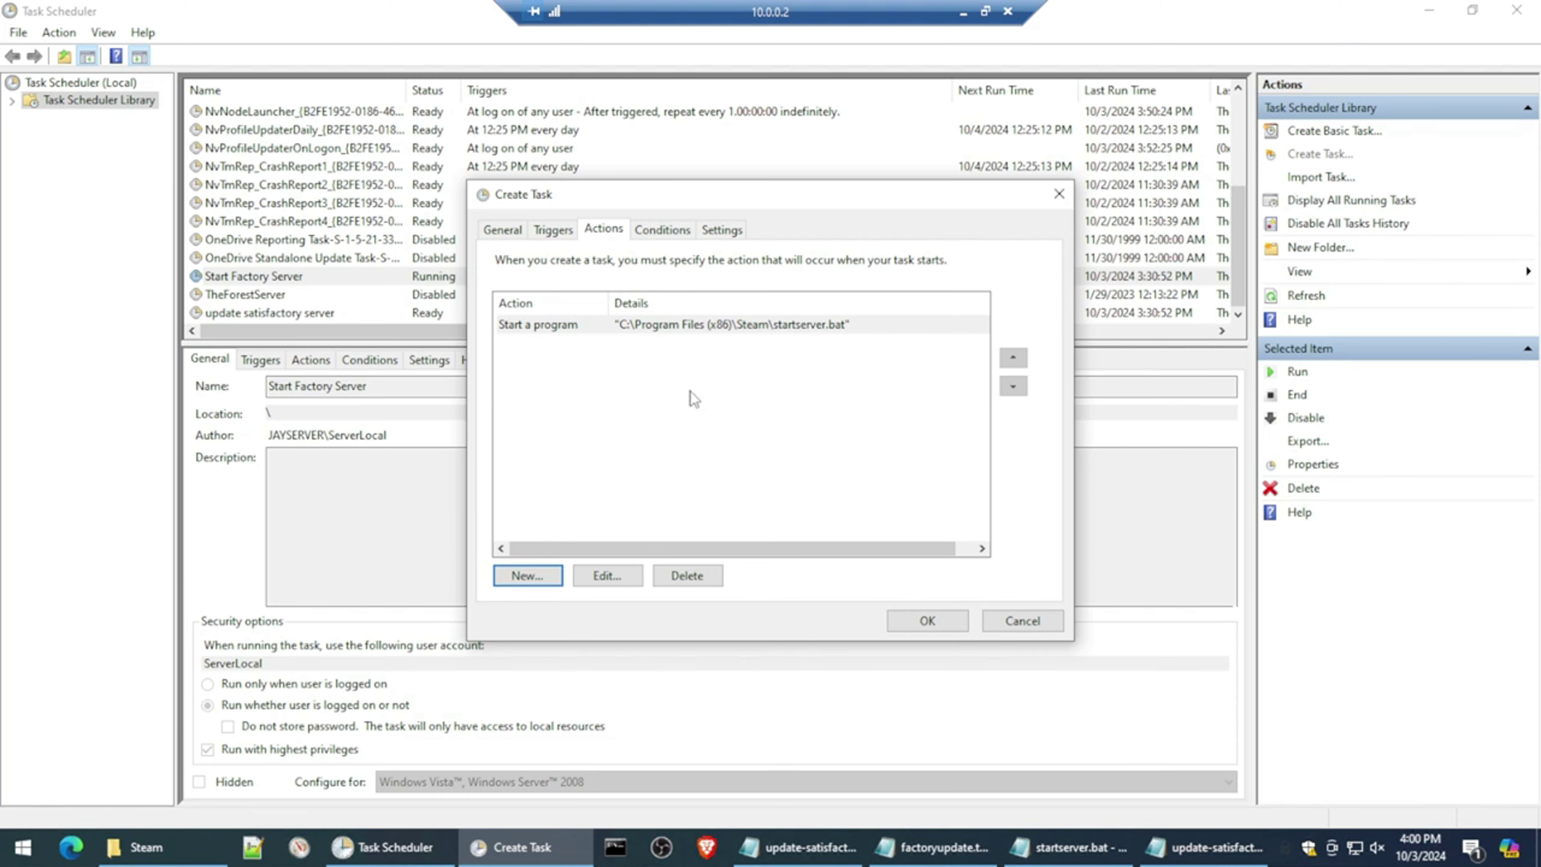
Step: Save the new task, entering the account password for the user it runs under
left_click(925, 624)
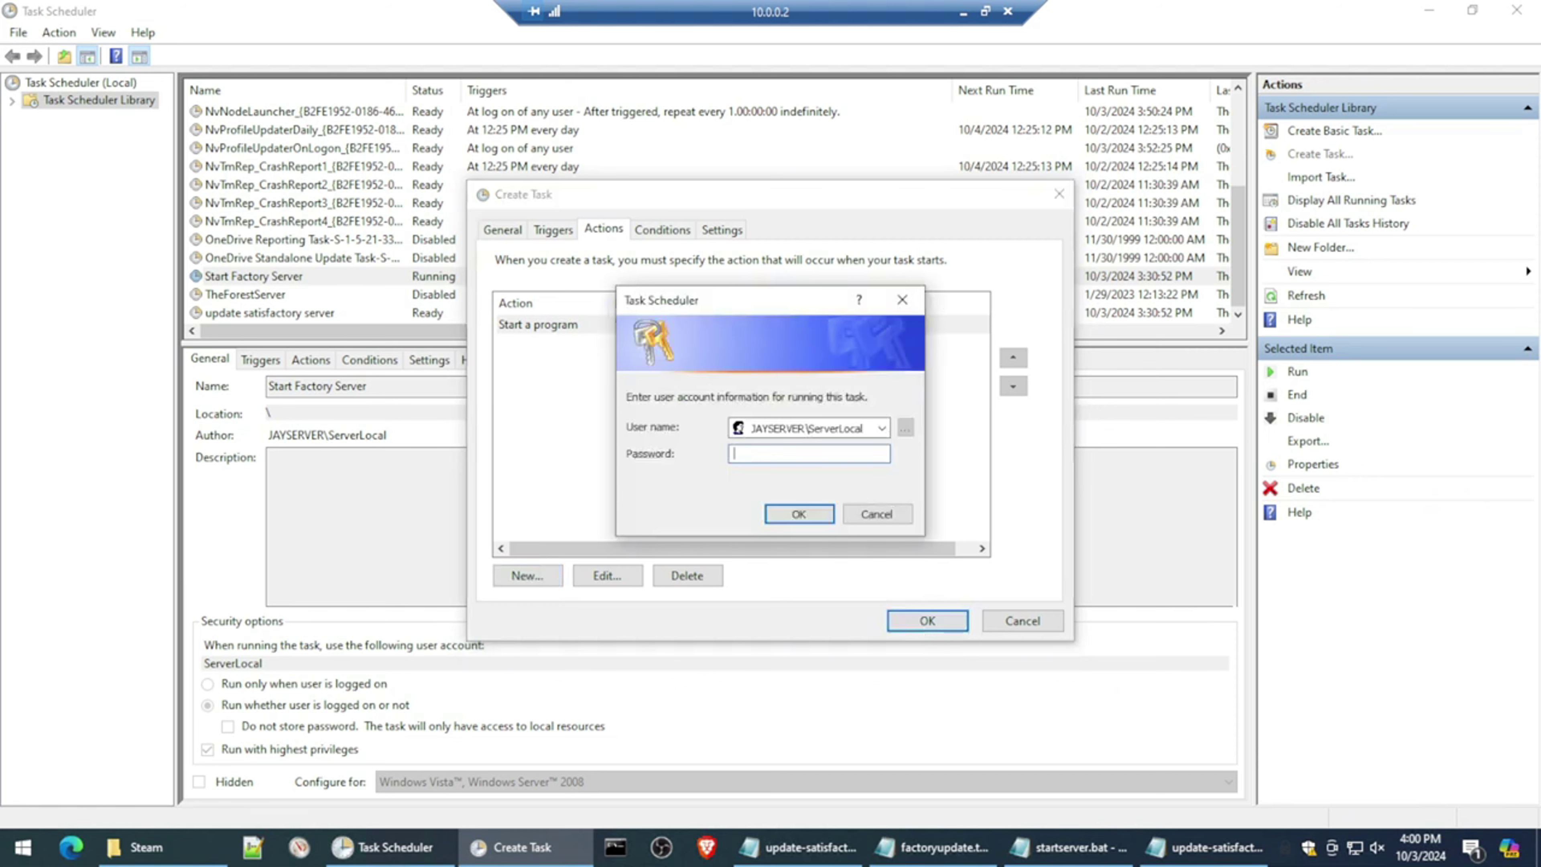
type("••••••••••••••")
key("Return")
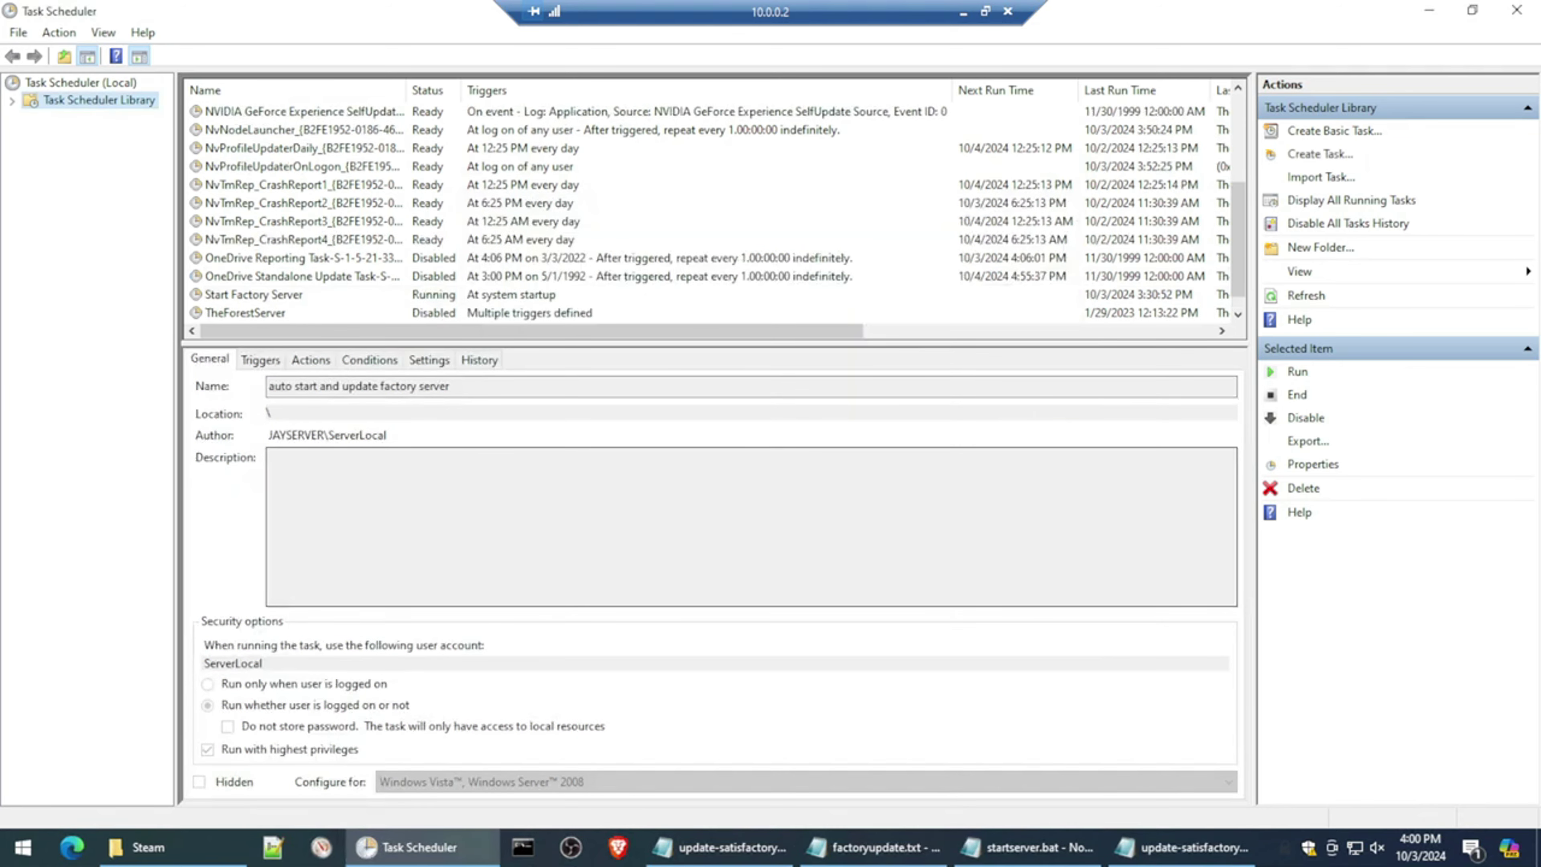
Step: Find the auto start and update factory server task in the library list and run it
scroll(373, 228, "down", 1)
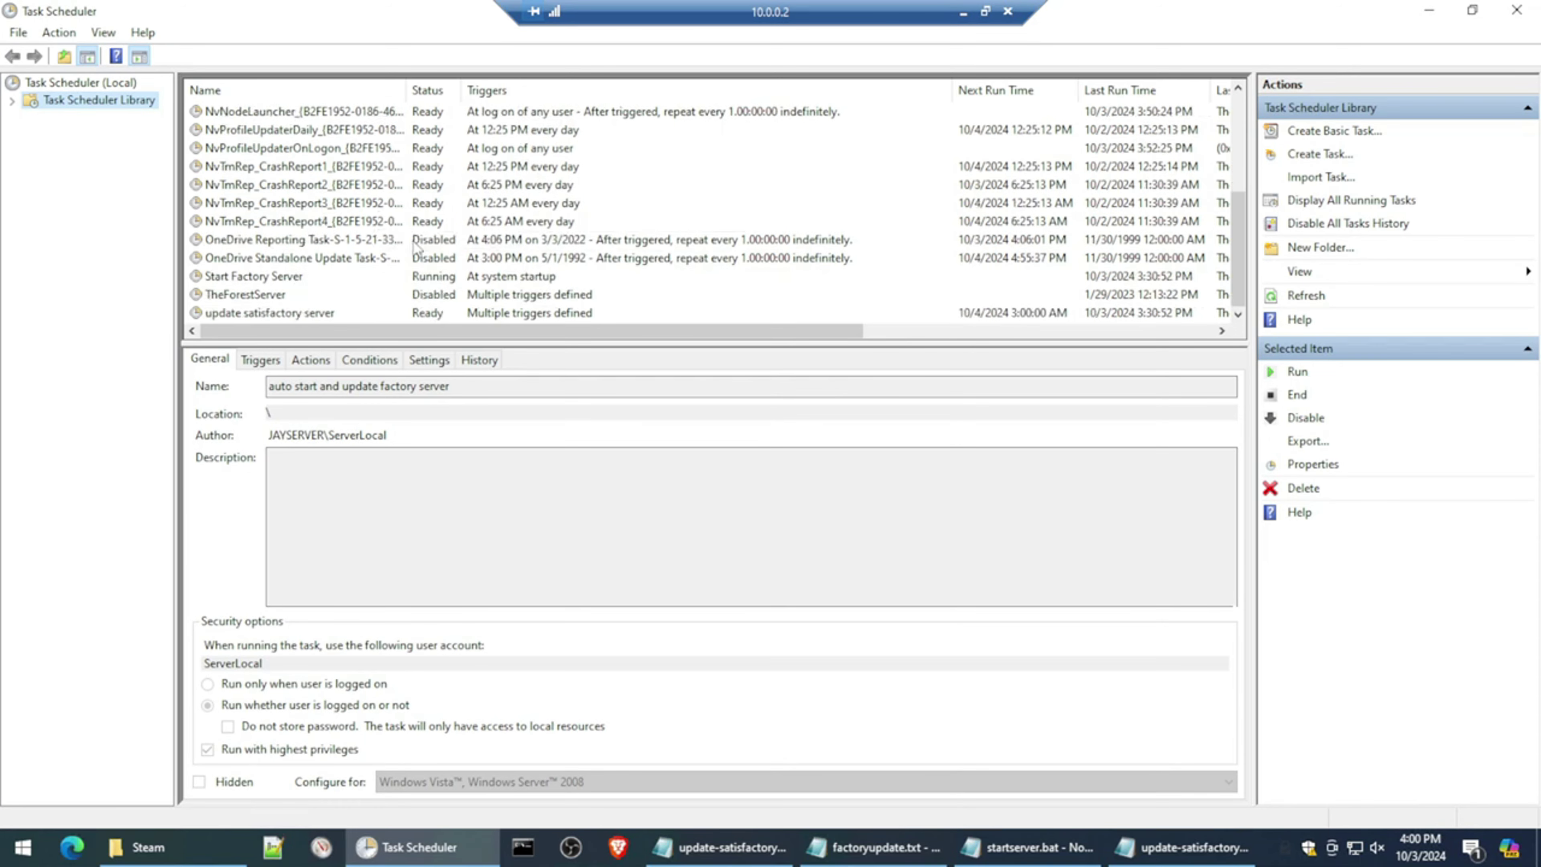
scroll(394, 233, "up", 4)
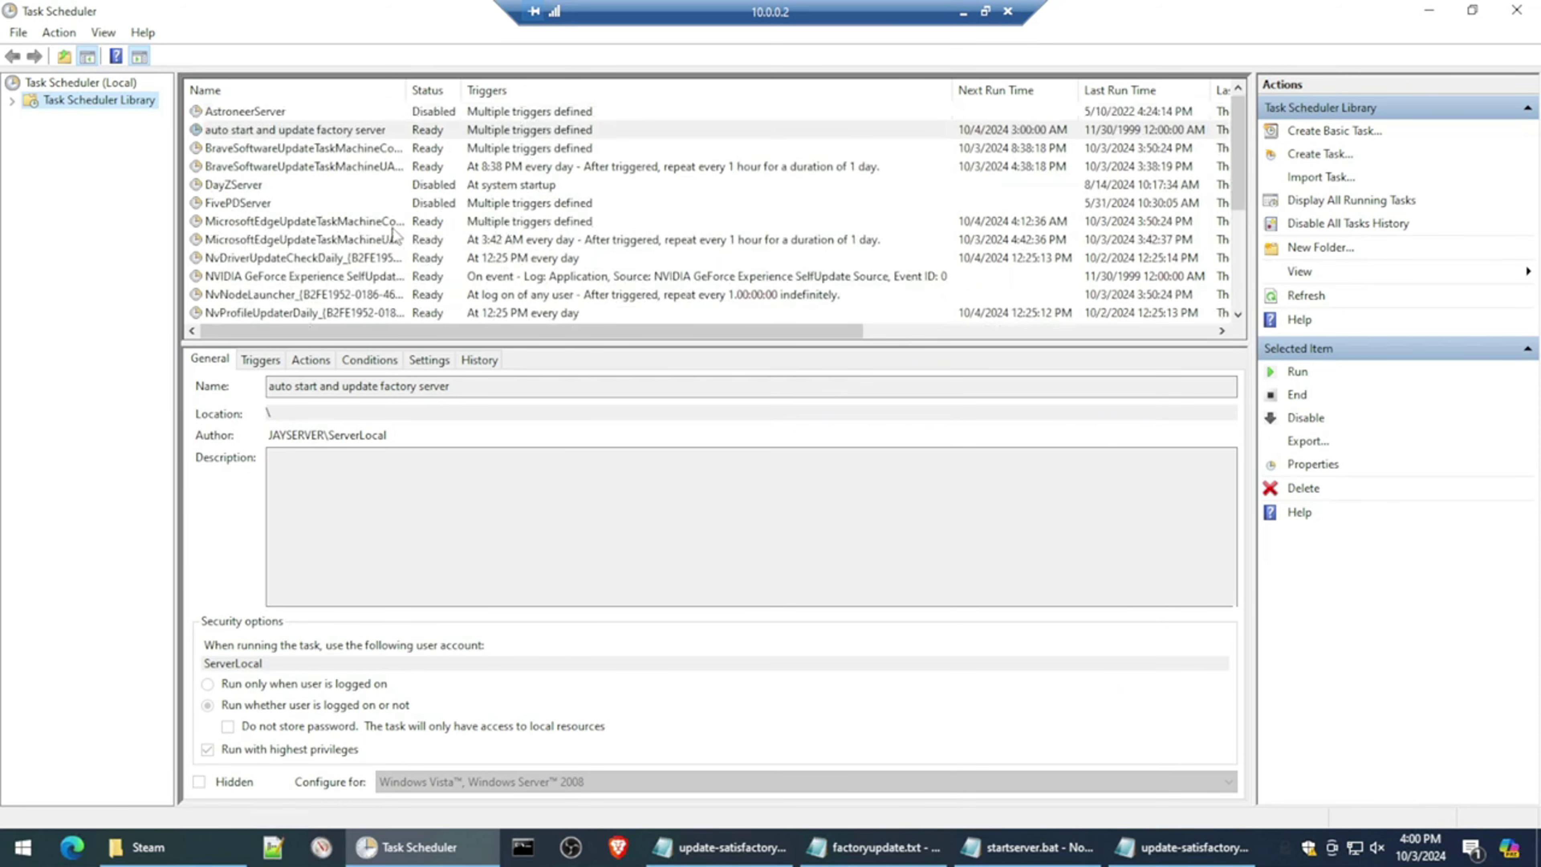
left_click(340, 130)
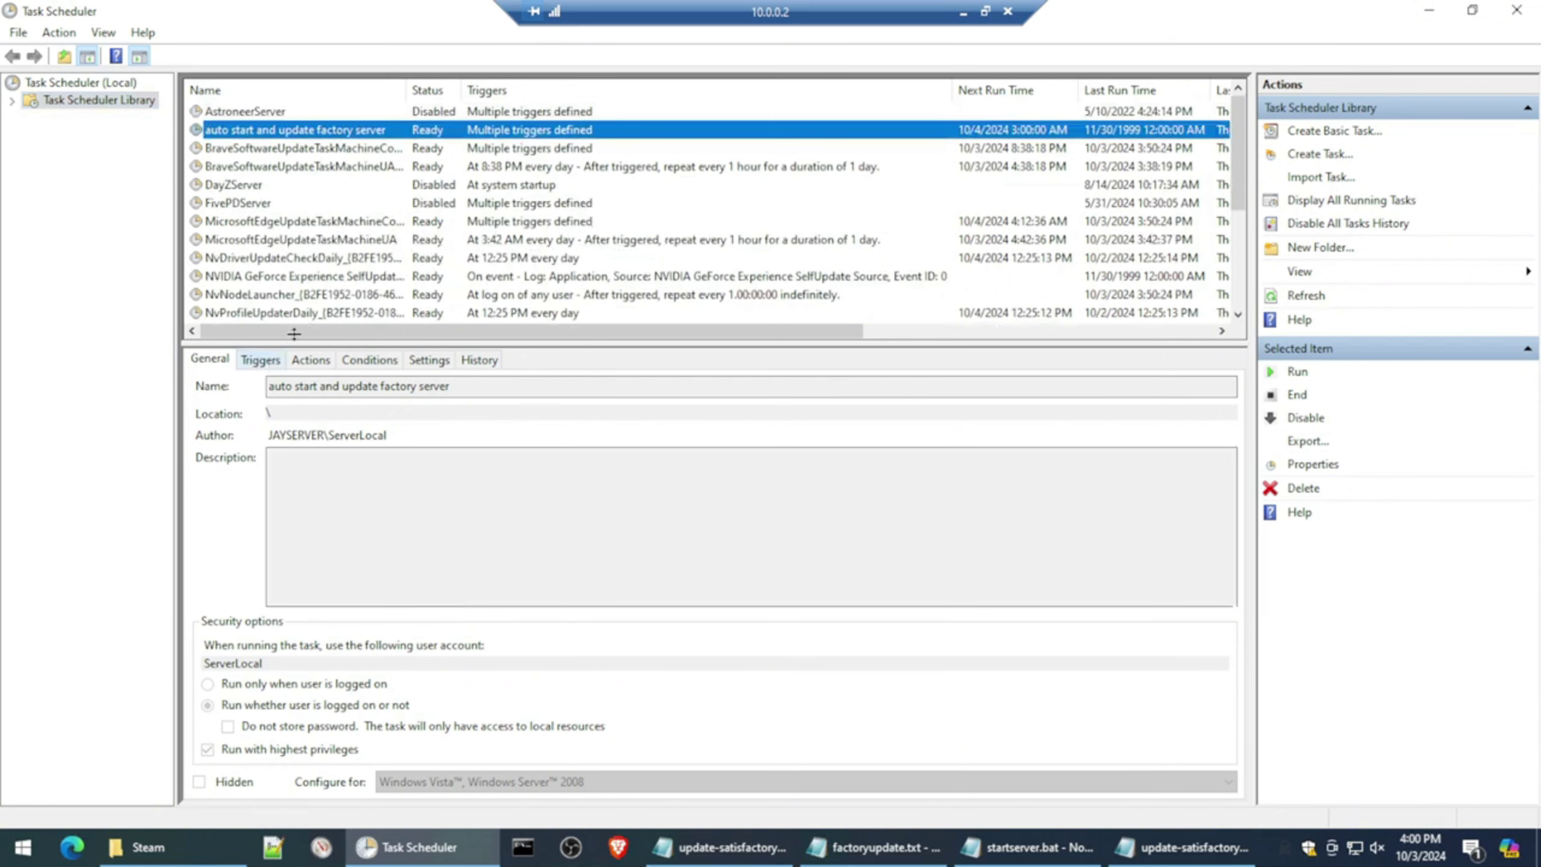
right_click(315, 131)
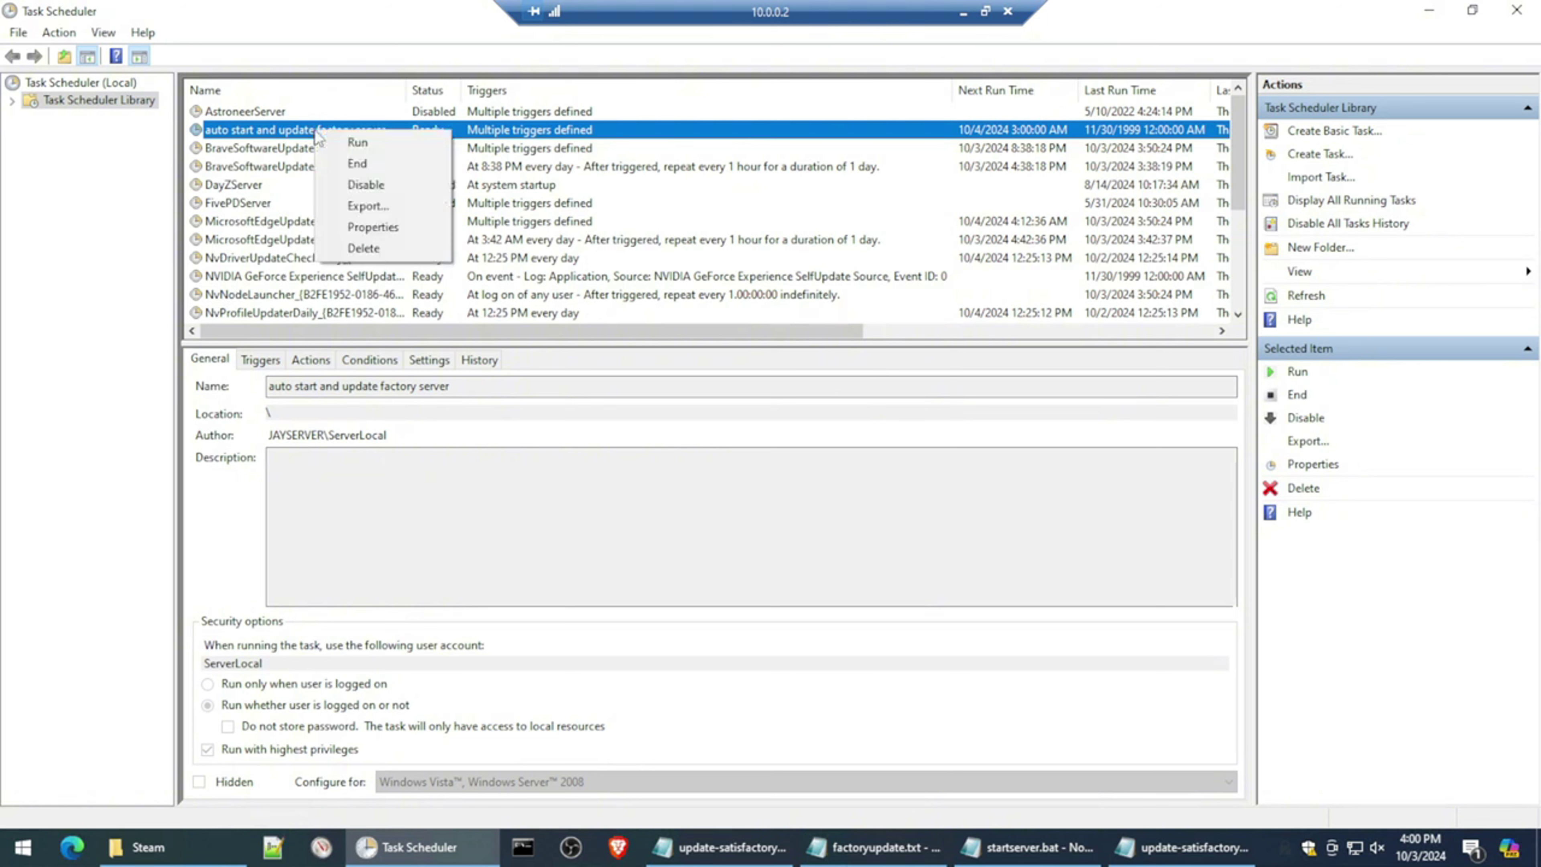
left_click(357, 140)
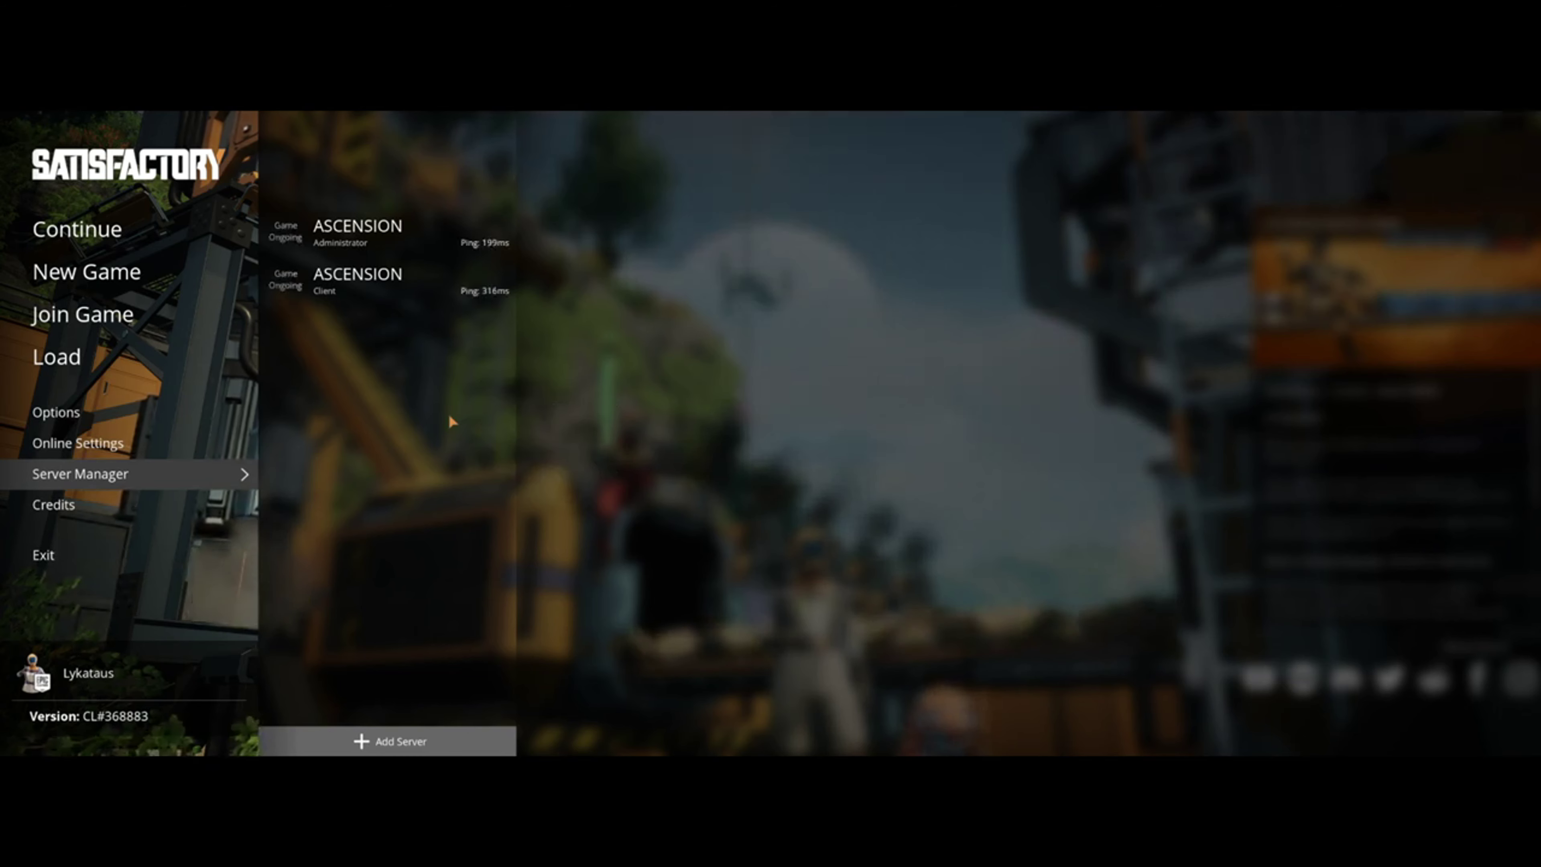
Step: Switch to Satisfactory's Server Manager, select the ASCENSION server with Administrator access and retry the connection to view its status
left_click(504, 225)
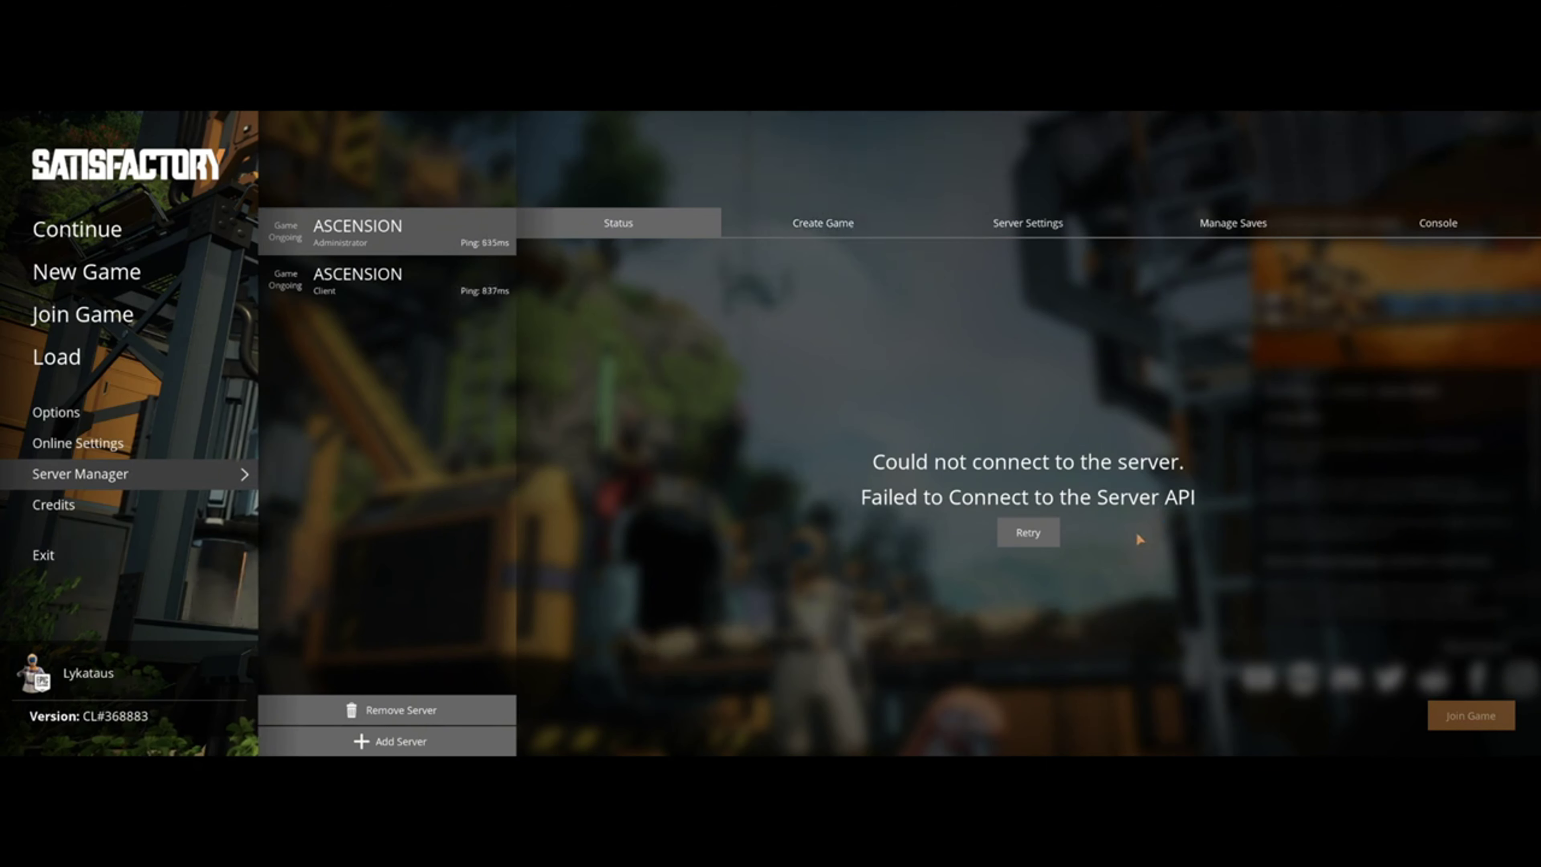
left_click(1026, 538)
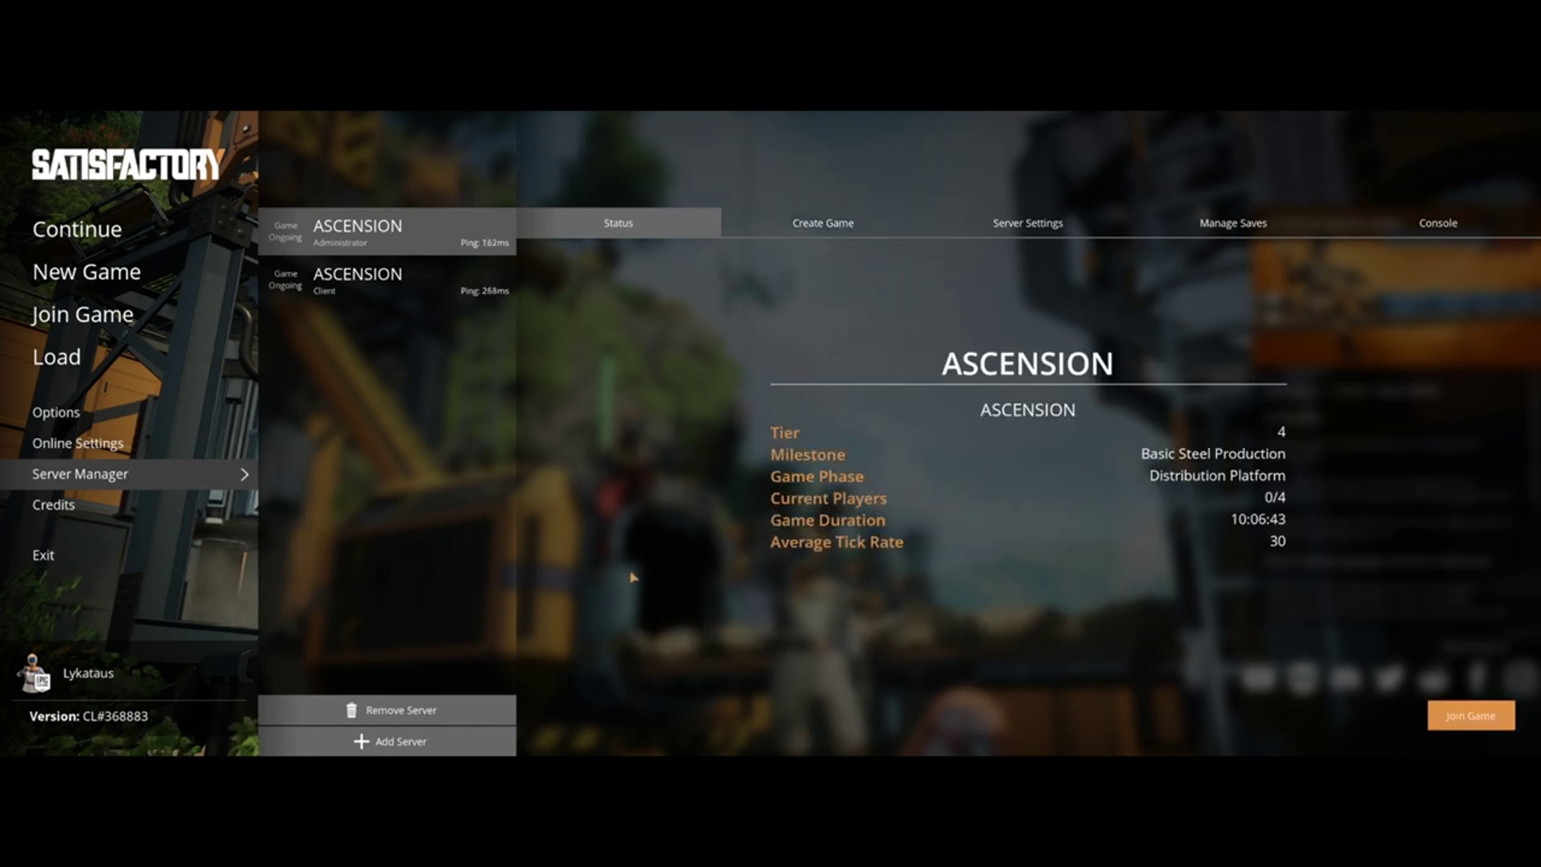